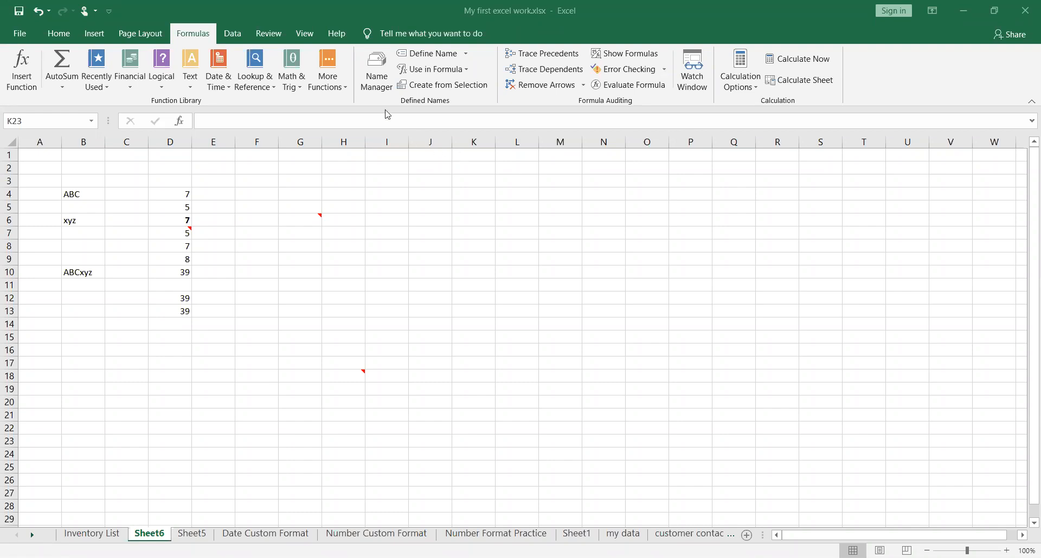
Open the Inventory List sheet and set its zoom to 130%.
{"action": "left_click", "coordinate": [54, 37]}
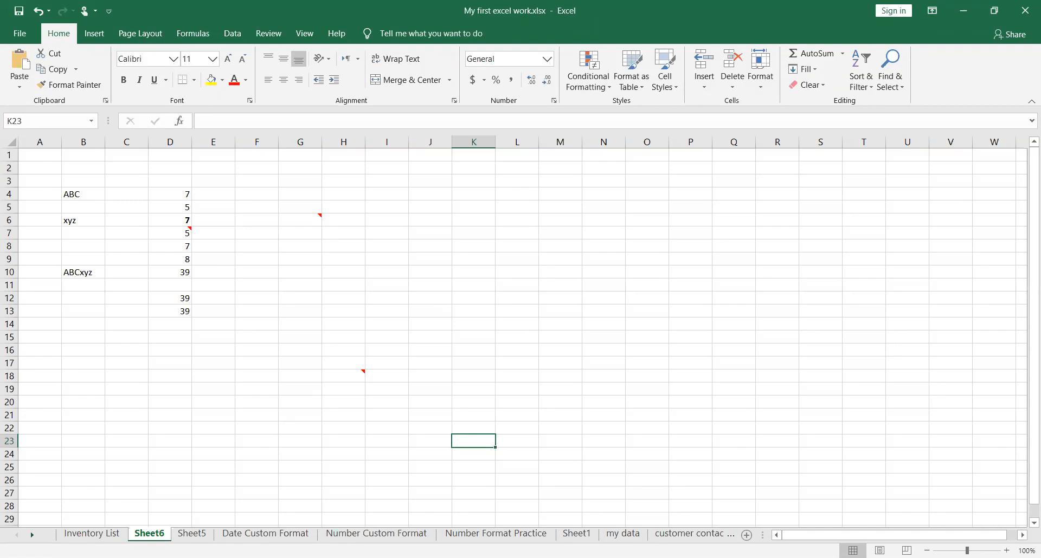
{"action": "left_click", "coordinate": [202, 557]}
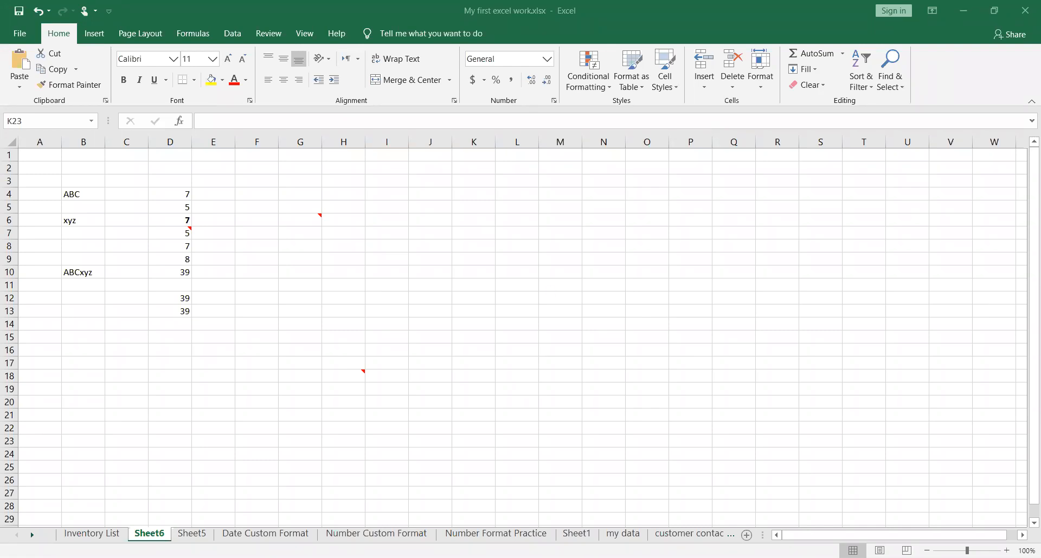
{"action": "left_click", "coordinate": [103, 535]}
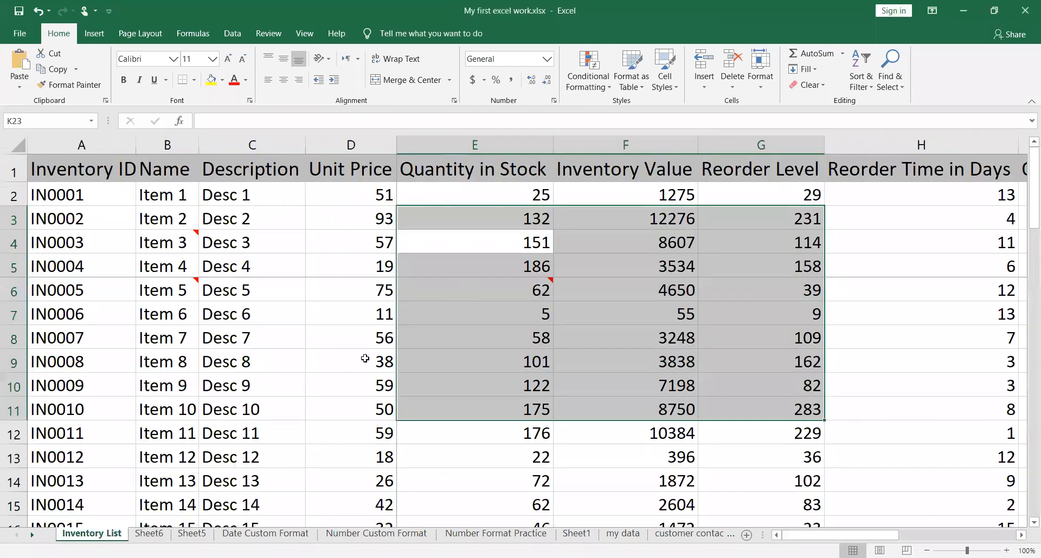
{"action": "left_click", "coordinate": [369, 361]}
{"action": "scroll", "coordinate": [396, 379], "scroll_direction": "down", "scroll_amount": 1, "text": "ctrl"}
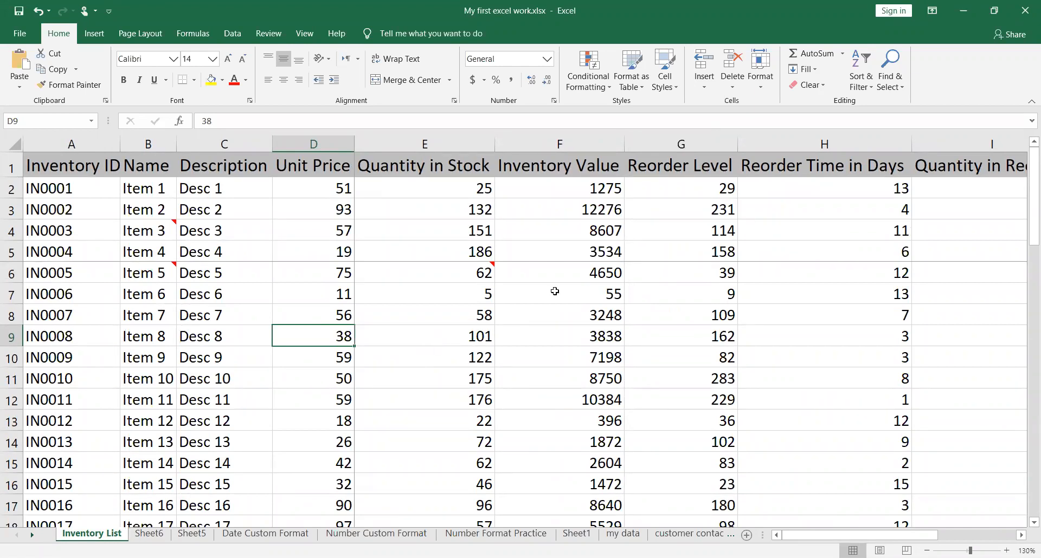
{"action": "key", "text": "alt+Tab"}
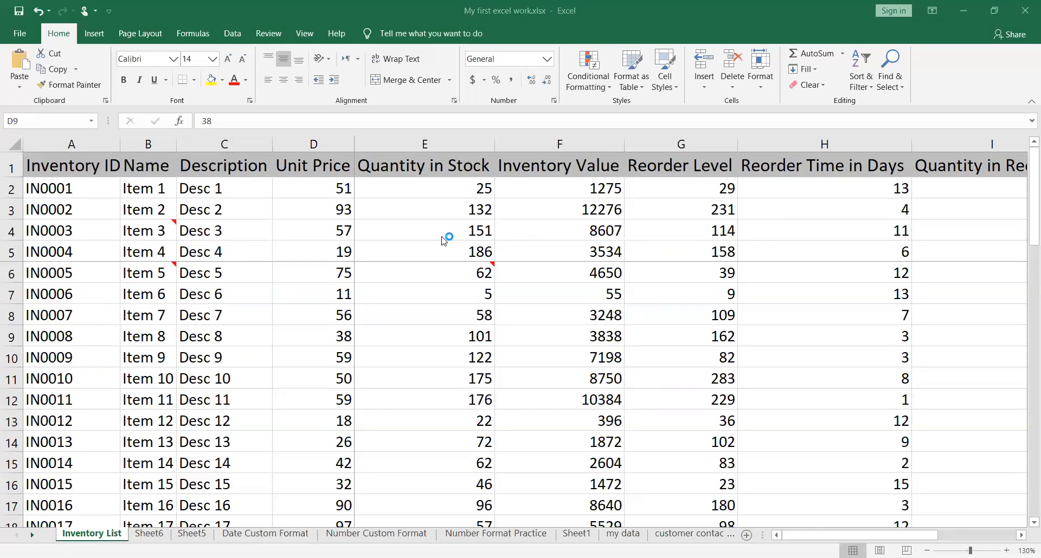
Look over the entries under the Inventory ID, Name and Description headings.
{"action": "left_click_drag", "start_coordinate": [84, 170], "coordinate": [70, 385]}
{"action": "left_click_drag", "start_coordinate": [157, 172], "coordinate": [155, 428]}
{"action": "left_click_drag", "start_coordinate": [239, 168], "coordinate": [222, 443]}
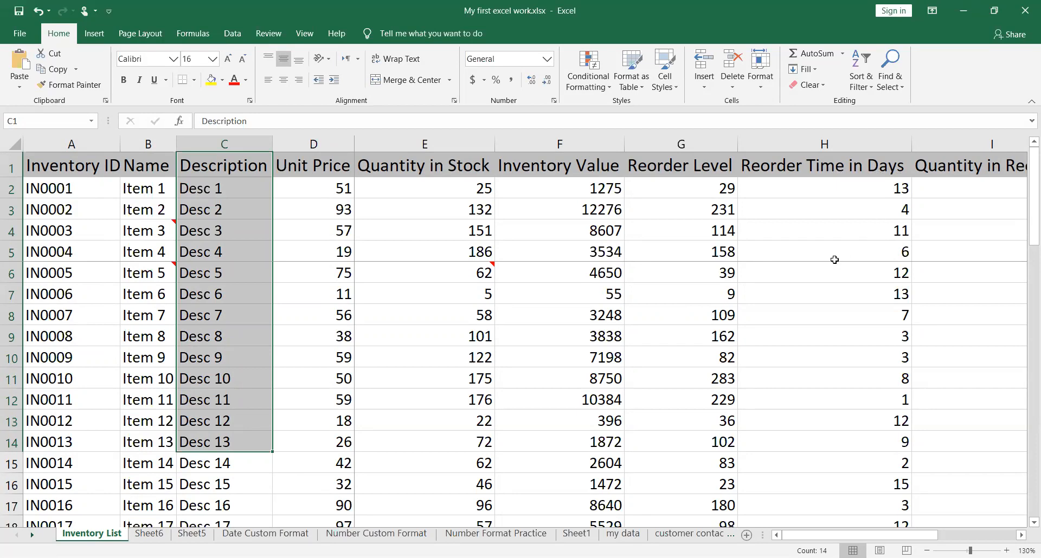
{"action": "left_click", "coordinate": [521, 338]}
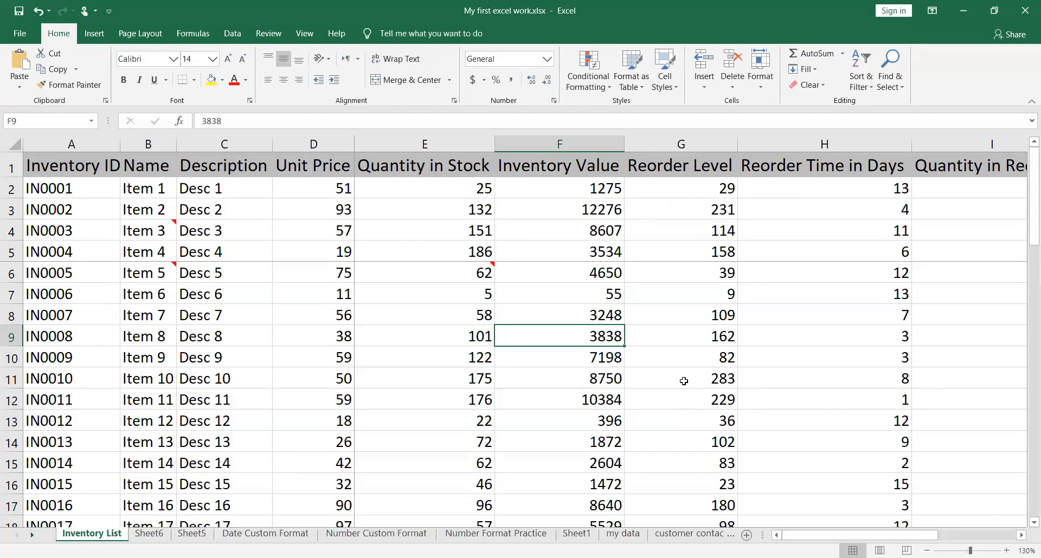
Add a comment to cell F3 reading "Check this high value and ensure correctness".
{"action": "left_click", "coordinate": [587, 211]}
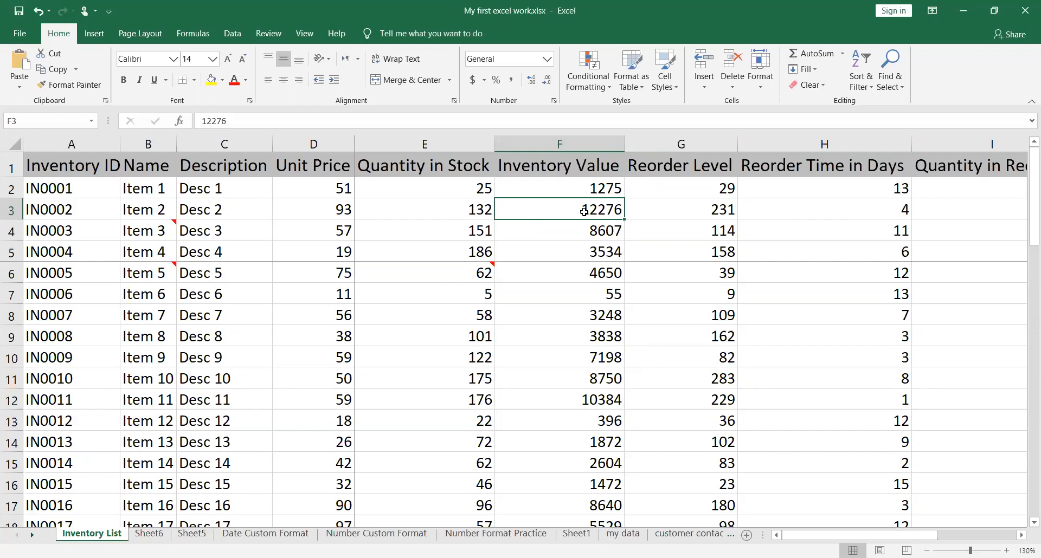
{"action": "left_click", "coordinate": [268, 34]}
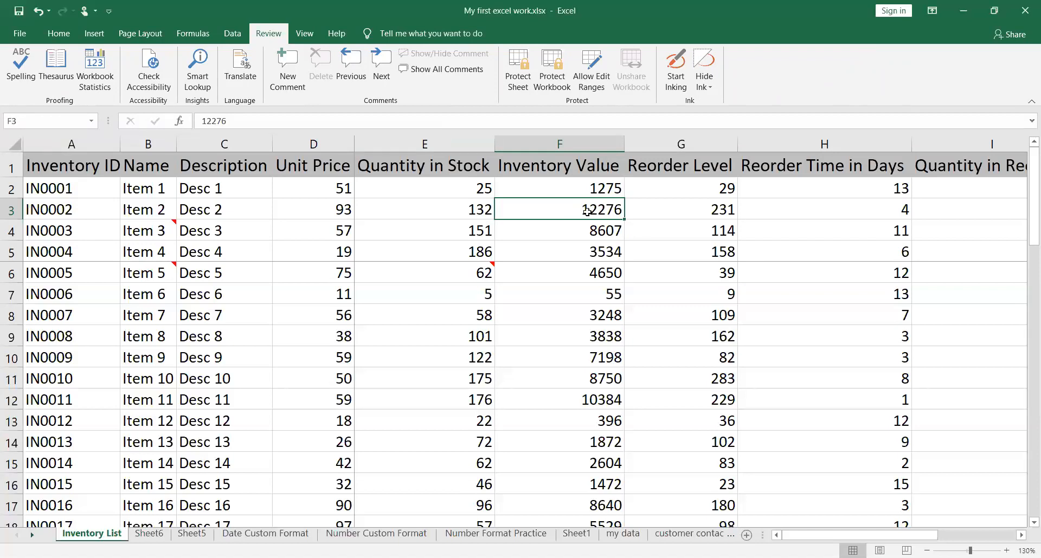
{"action": "left_click", "coordinate": [287, 70]}
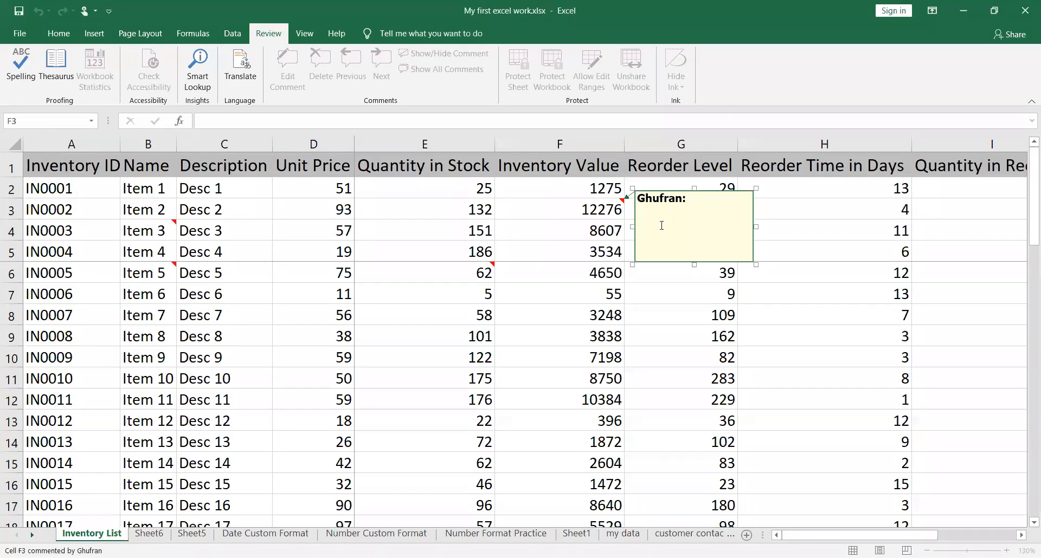
{"action": "left_click", "coordinate": [703, 212]}
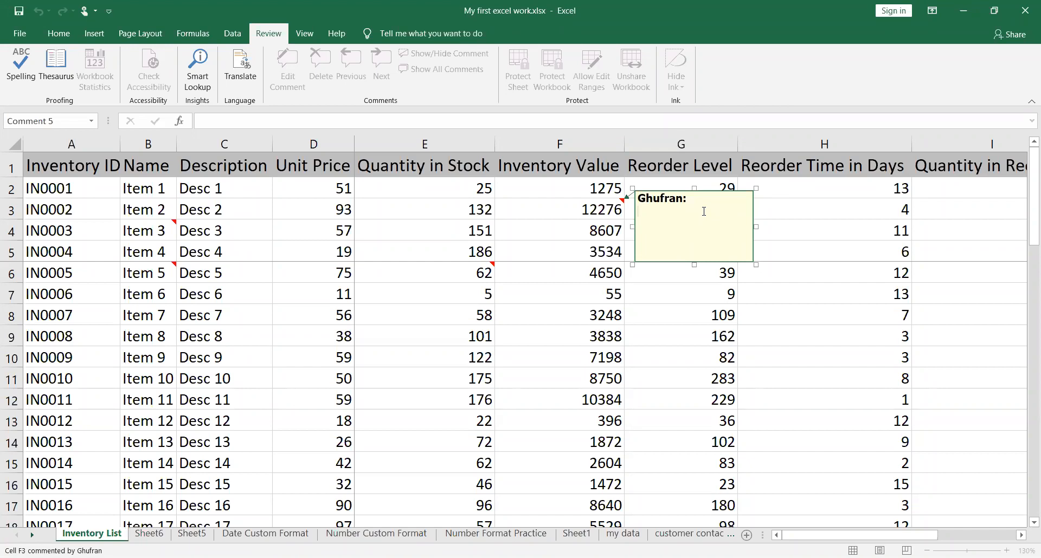
{"action": "type", "text": "Check this high value and "}
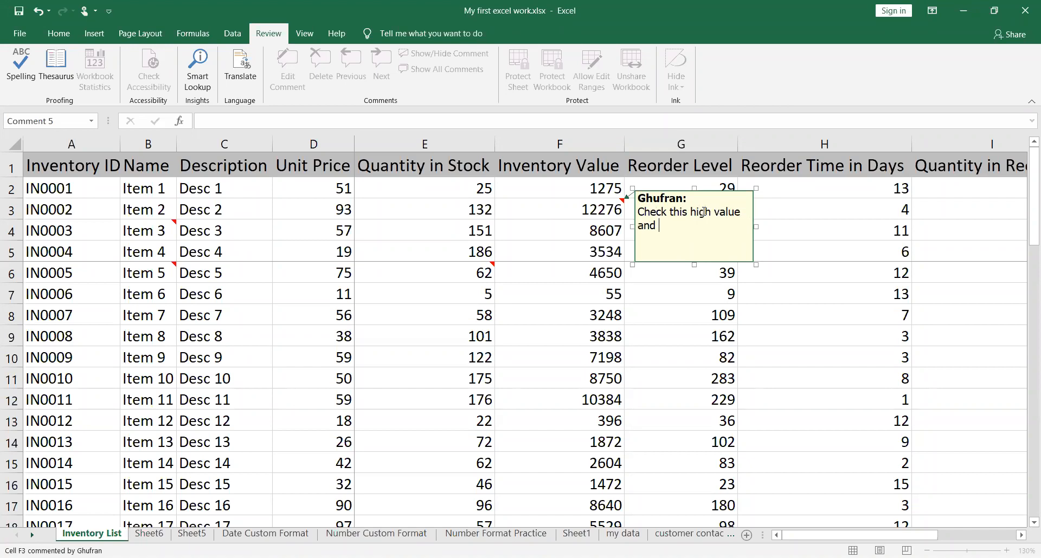
{"action": "type", "text": "ensure correctness"}
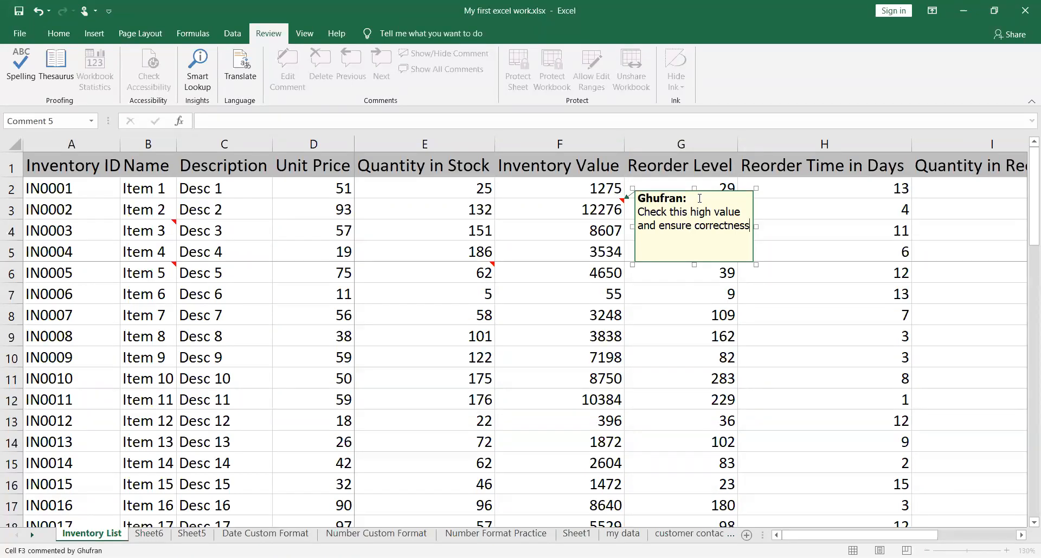
Remove the author name and its blank line from the comment on cell F3, and finish editing the comment.
{"action": "left_click_drag", "start_coordinate": [699, 197], "coordinate": [640, 199]}
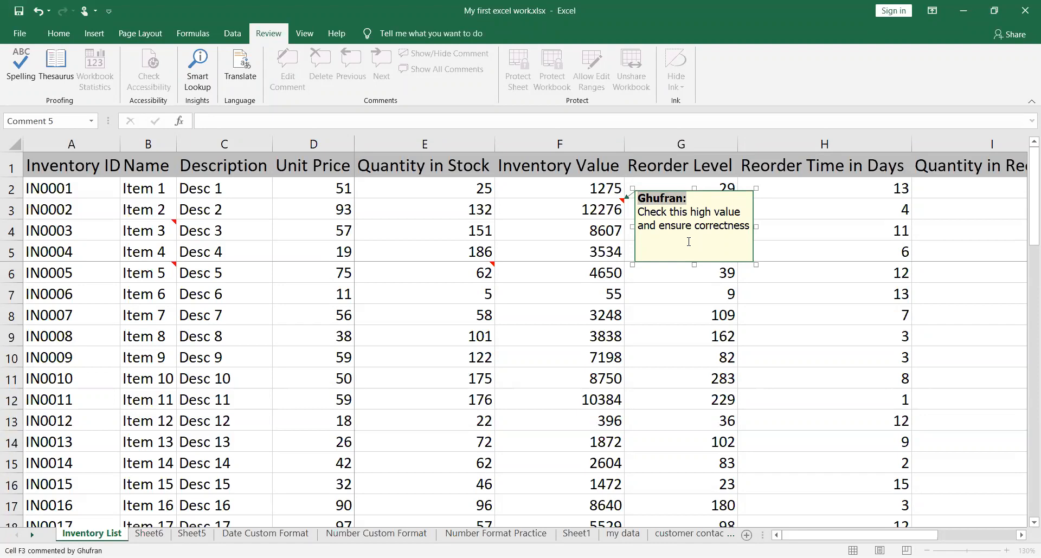
{"action": "left_click", "coordinate": [700, 197]}
{"action": "left_click_drag", "start_coordinate": [700, 197], "coordinate": [641, 198]}
{"action": "left_click", "coordinate": [701, 201]}
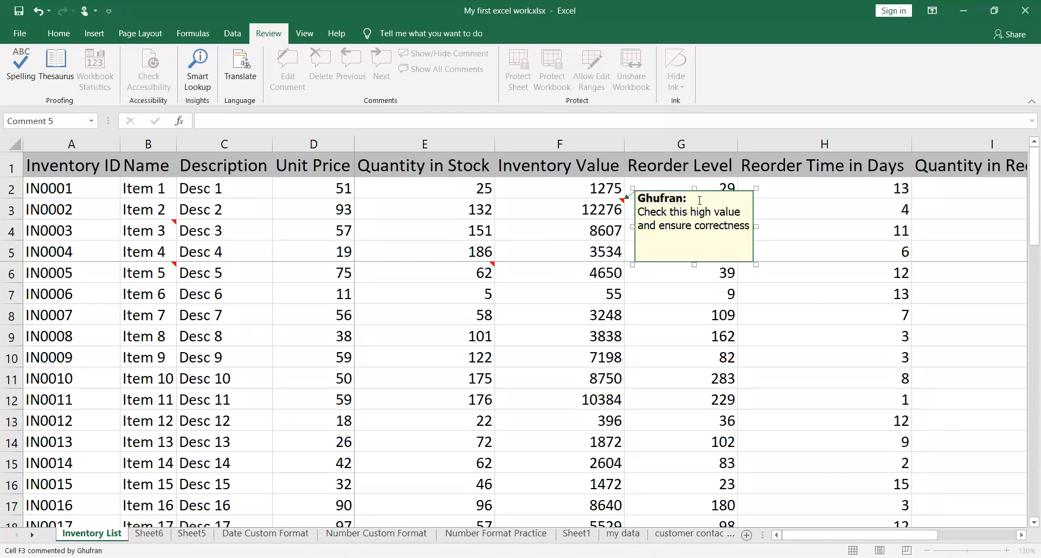
{"action": "left_click_drag", "start_coordinate": [696, 201], "coordinate": [630, 201]}
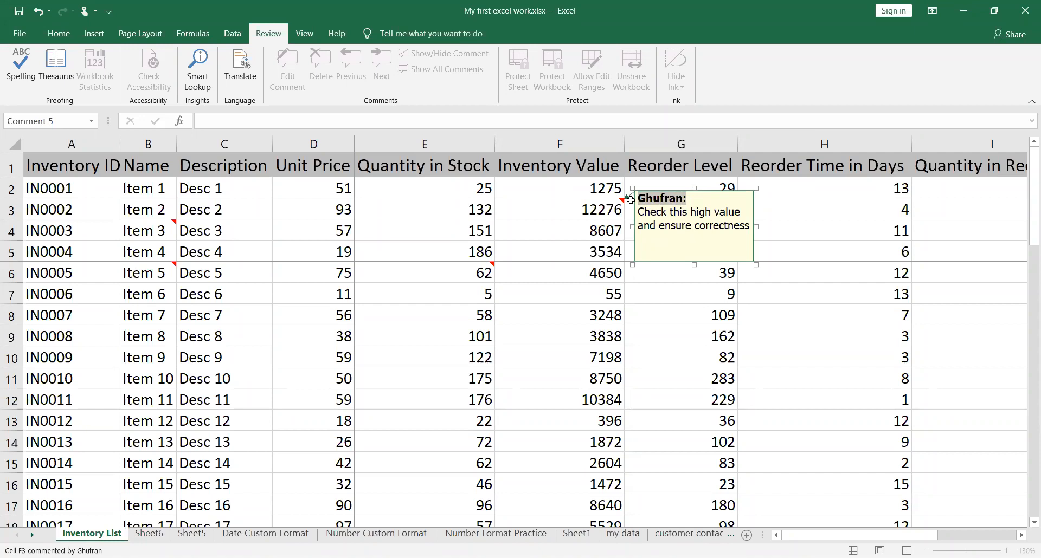
{"action": "key", "text": "BackSpace"}
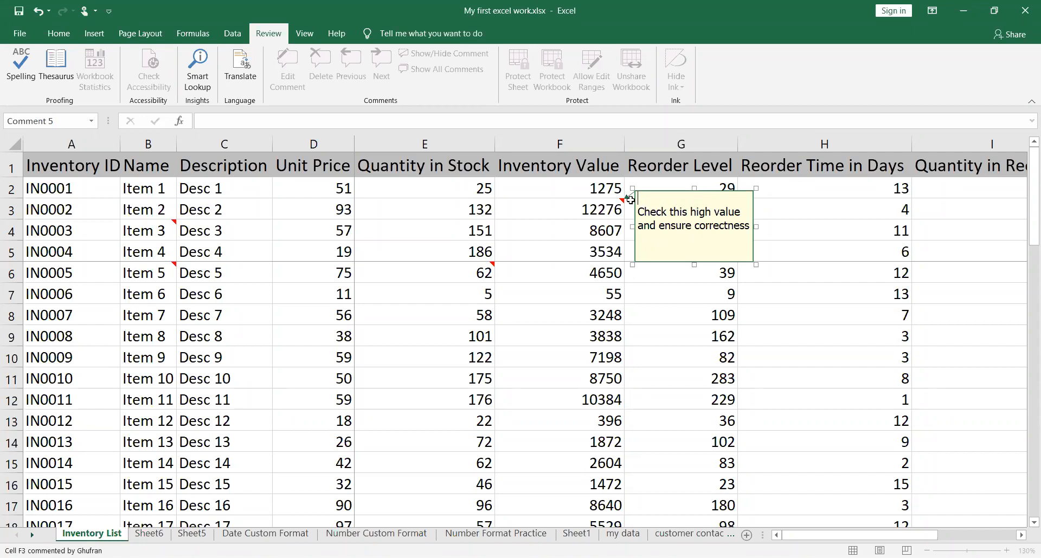
{"action": "key", "text": "Delete"}
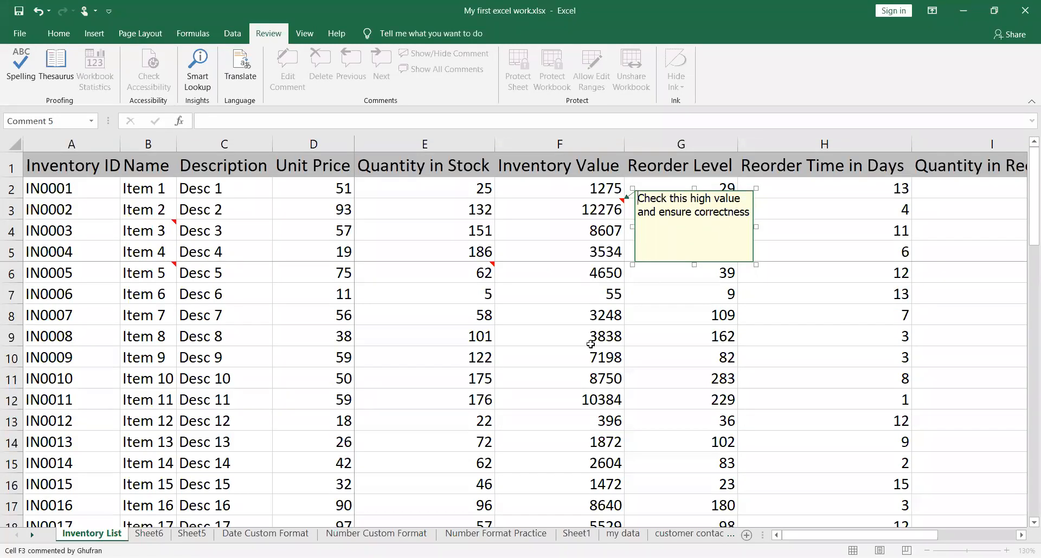
{"action": "left_click", "coordinate": [580, 316]}
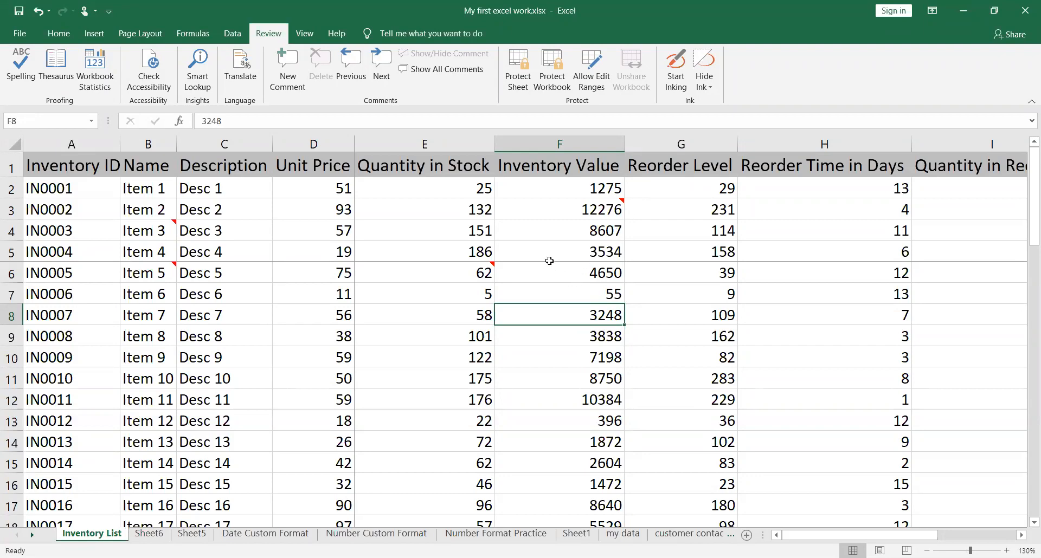
Read the comments attached to cells F3, E6, B4 and B6.
{"action": "mouse_move", "coordinate": [562, 209]}
{"action": "mouse_move", "coordinate": [460, 272]}
{"action": "mouse_move", "coordinate": [164, 226]}
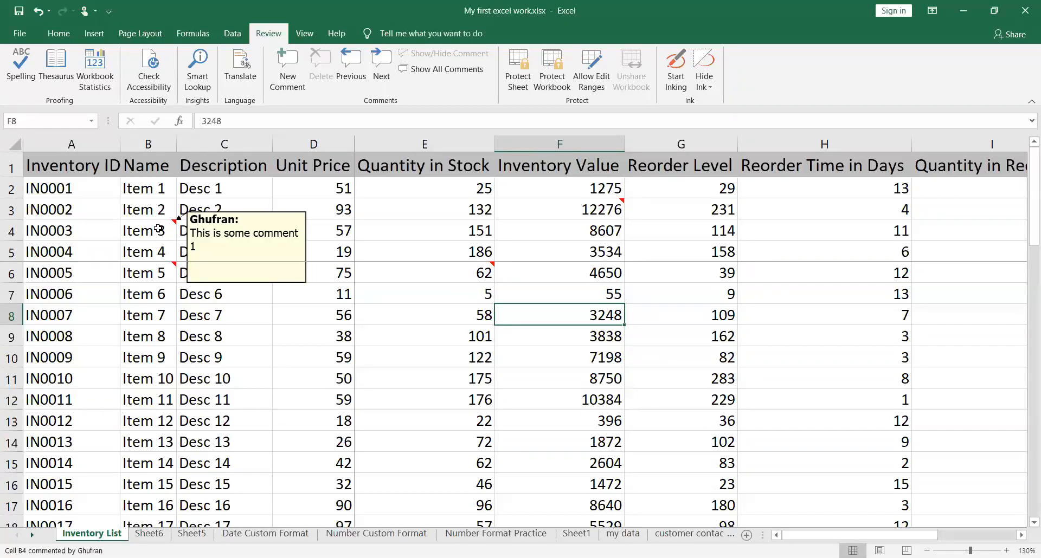
{"action": "mouse_move", "coordinate": [152, 274]}
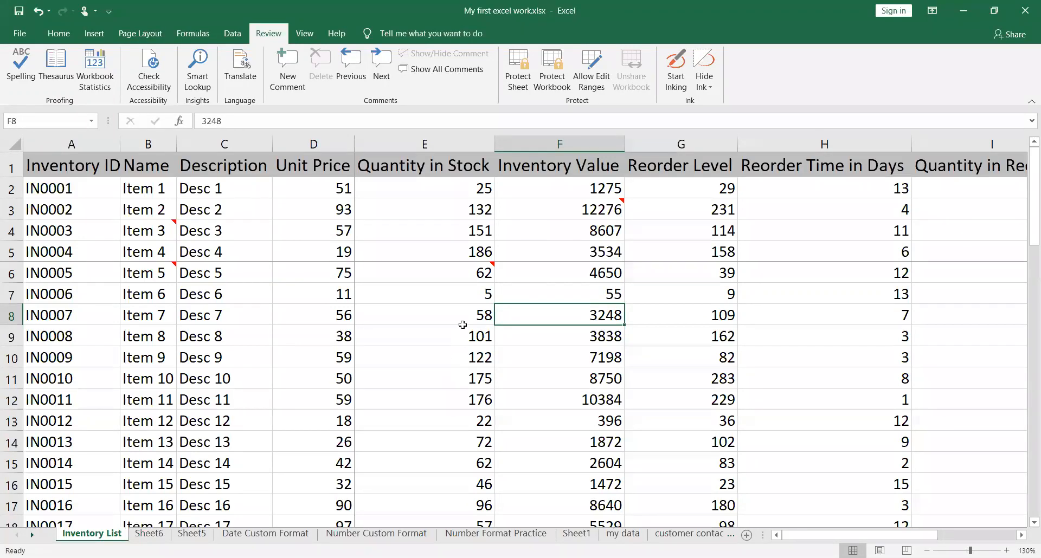
Edit the comment on cell E6, appending ". The value in this cell must be above 50" after "Thank you".
{"action": "left_click", "coordinate": [462, 269]}
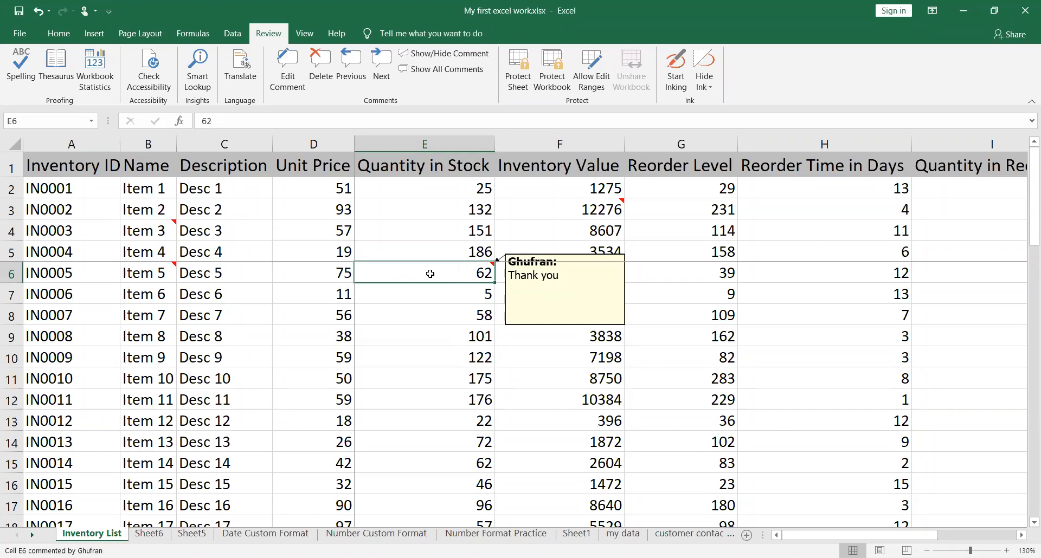
{"action": "right_click", "coordinate": [419, 276]}
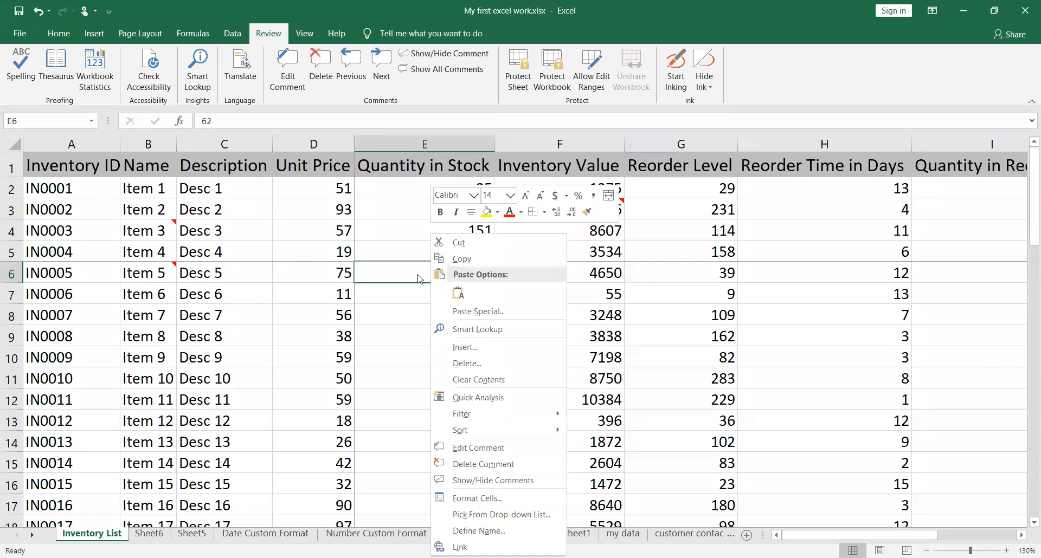
{"action": "left_click", "coordinate": [507, 445]}
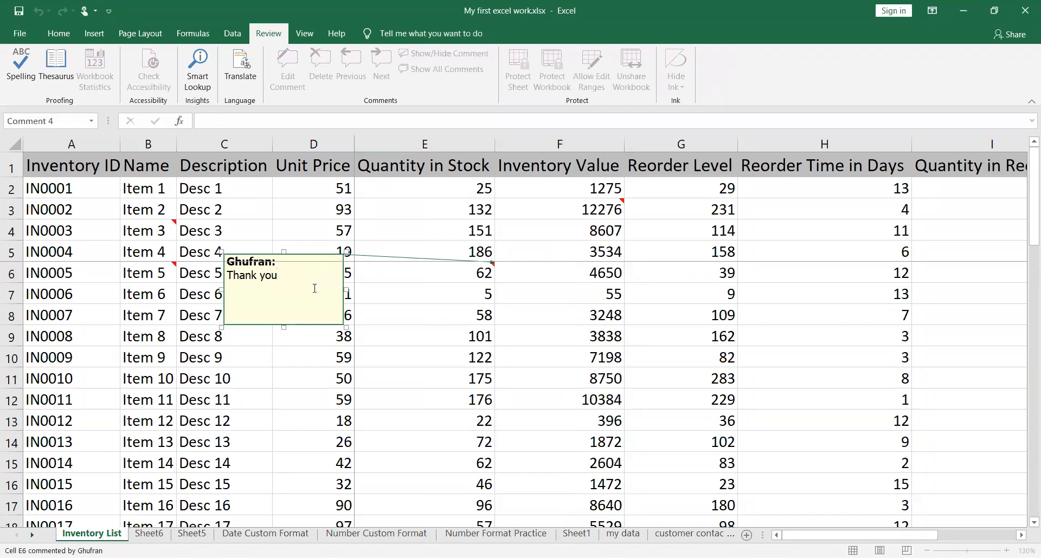
{"action": "type", "text": ". The value in this cell must be above "}
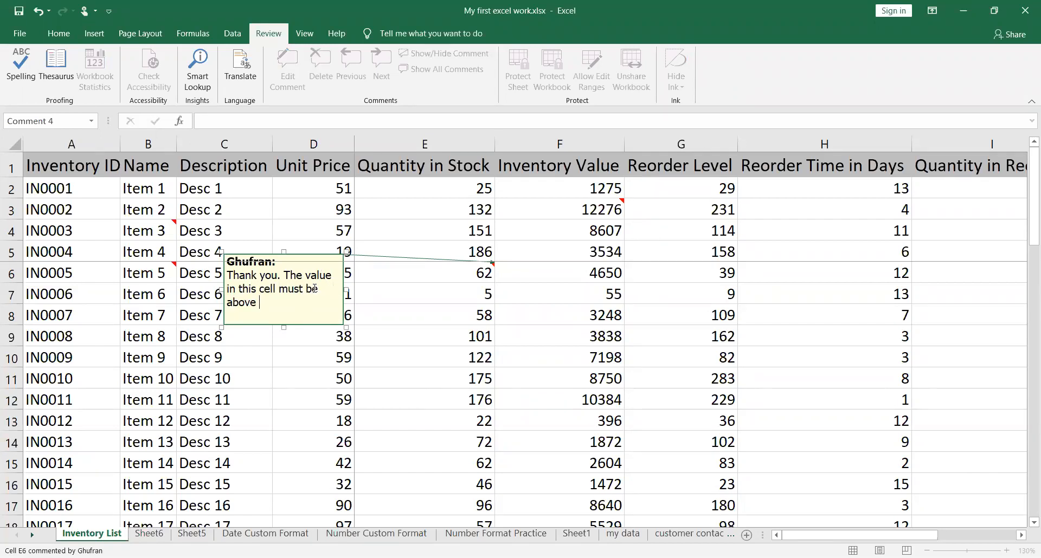
{"action": "type", "text": "50"}
{"action": "left_click", "coordinate": [331, 379]}
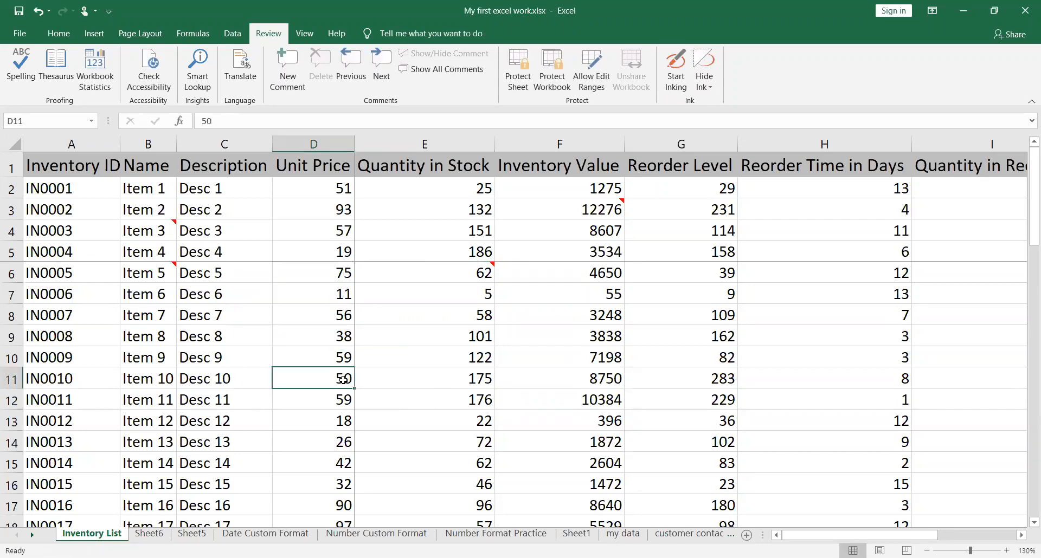
Check the edited comment on cell E6.
{"action": "mouse_move", "coordinate": [476, 273]}
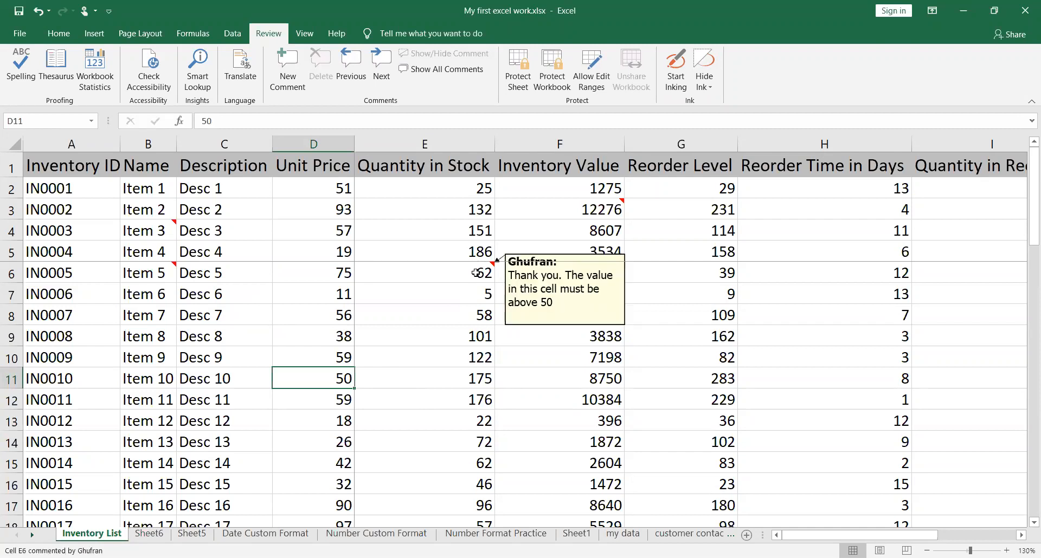
{"action": "left_click", "coordinate": [476, 273]}
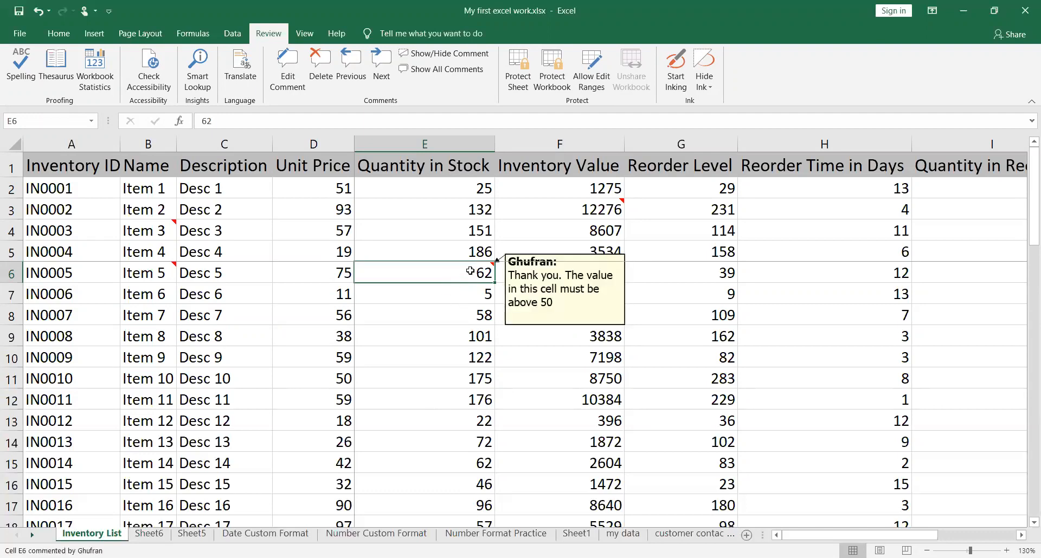
{"action": "left_click", "coordinate": [449, 349]}
Append ". Mazeed editing can be done" to the end of the comment on cell E6.
{"action": "left_click", "coordinate": [453, 275]}
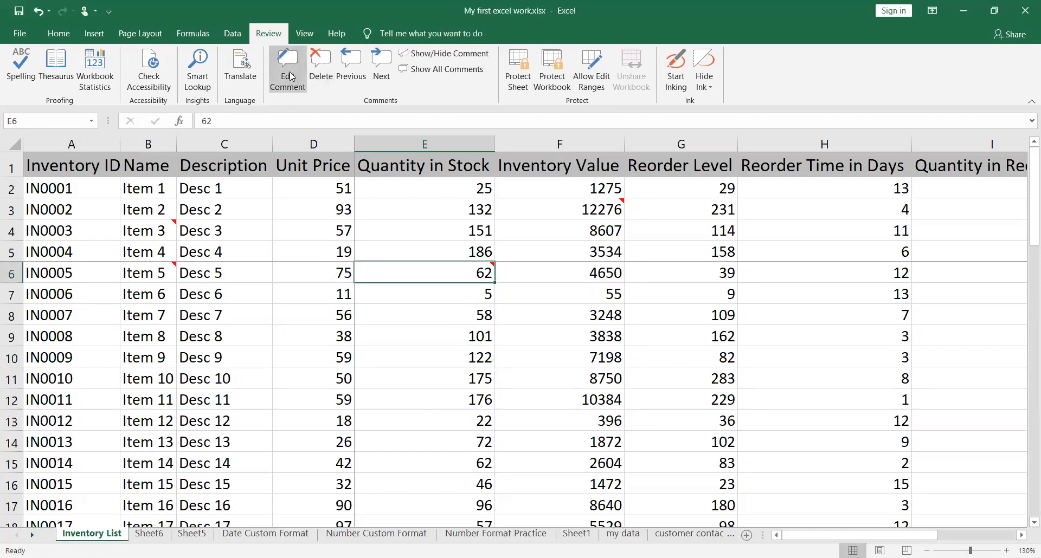
{"action": "mouse_move", "coordinate": [441, 274]}
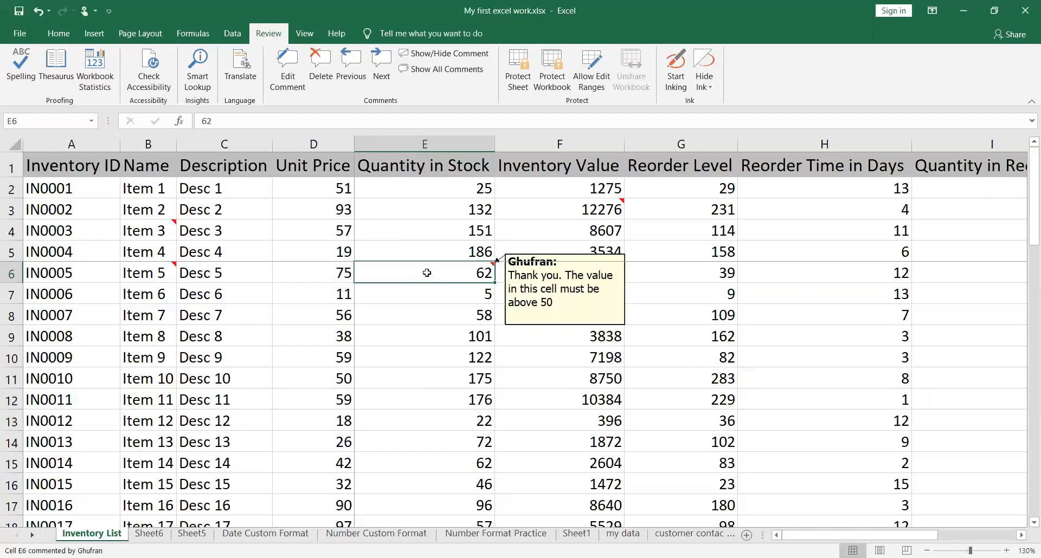
{"action": "left_click", "coordinate": [295, 86]}
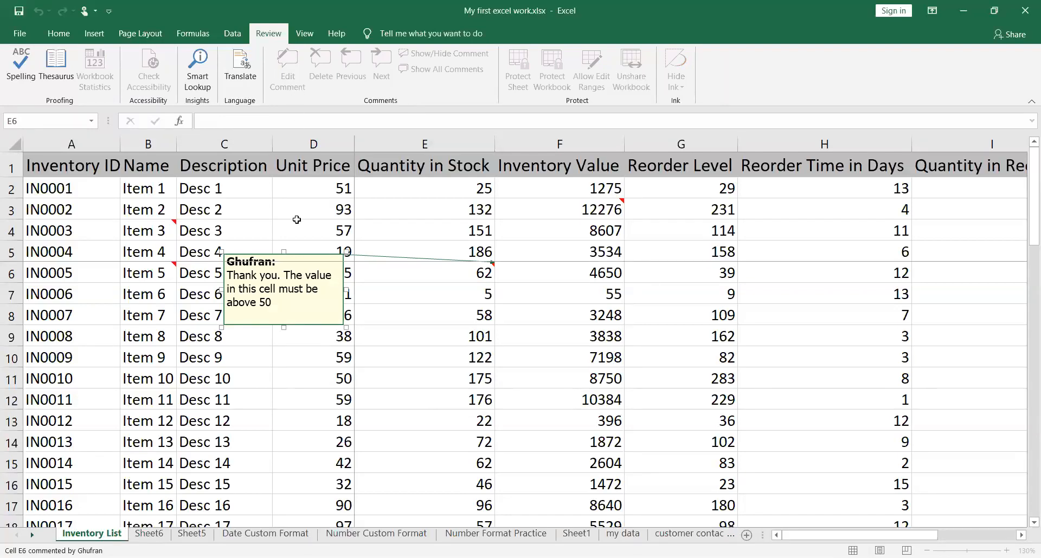
{"action": "left_click", "coordinate": [292, 302]}
{"action": "type", "text": ". Mazeed"}
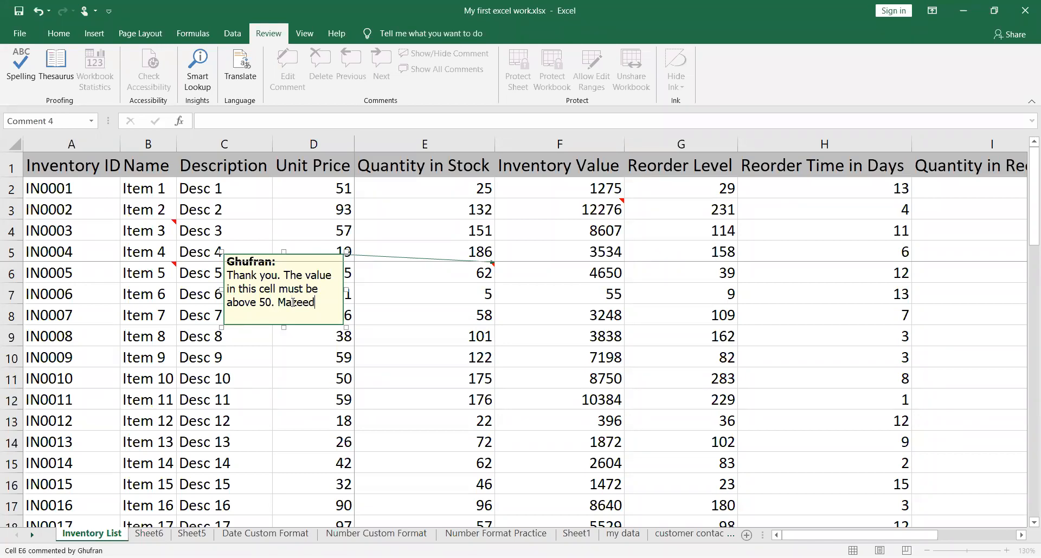
{"action": "type", "text": " editing can be done"}
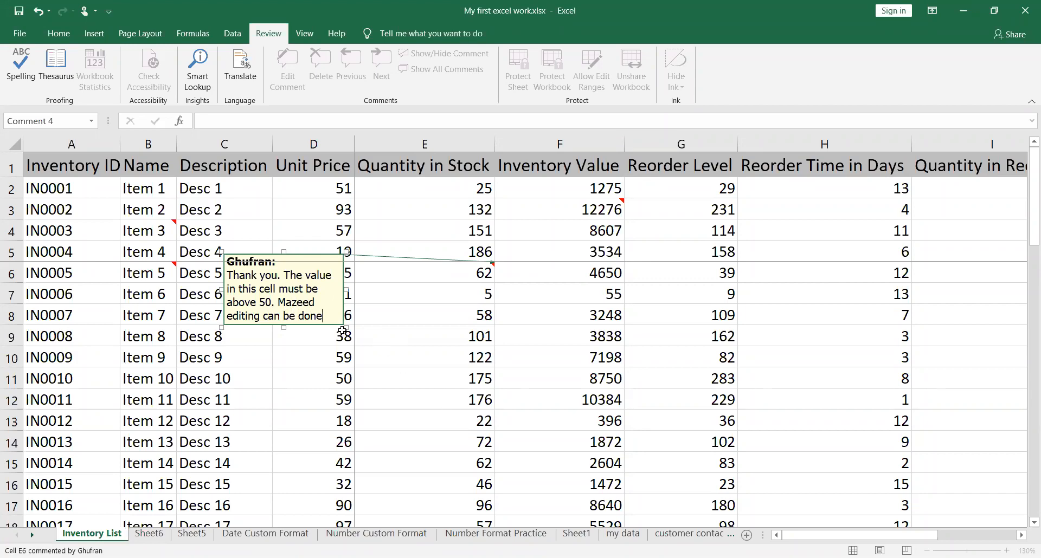
{"action": "left_click", "coordinate": [466, 340]}
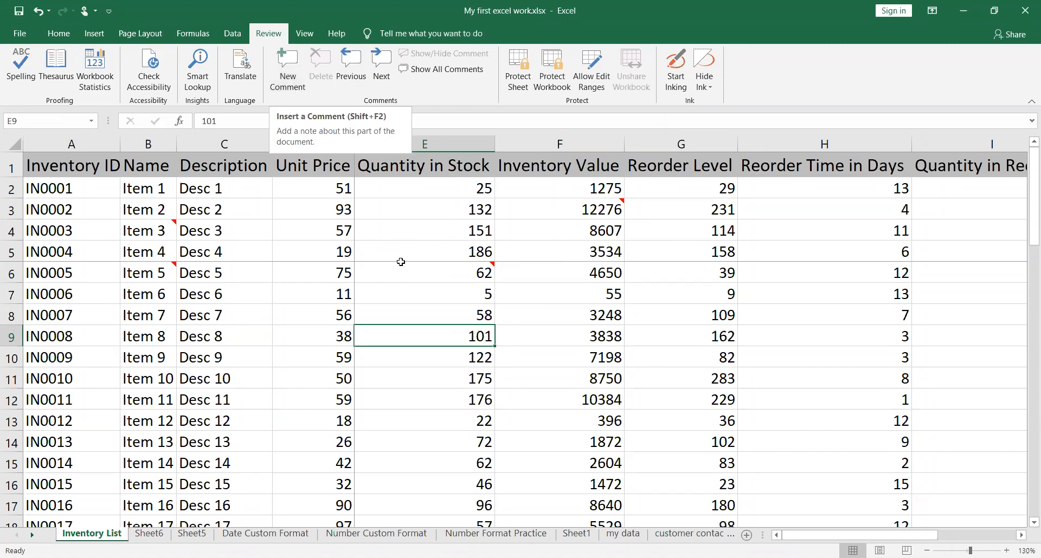
Add a comment to cell F8 reading "more comments entered now".
{"action": "left_click", "coordinate": [588, 318]}
{"action": "right_click", "coordinate": [588, 319]}
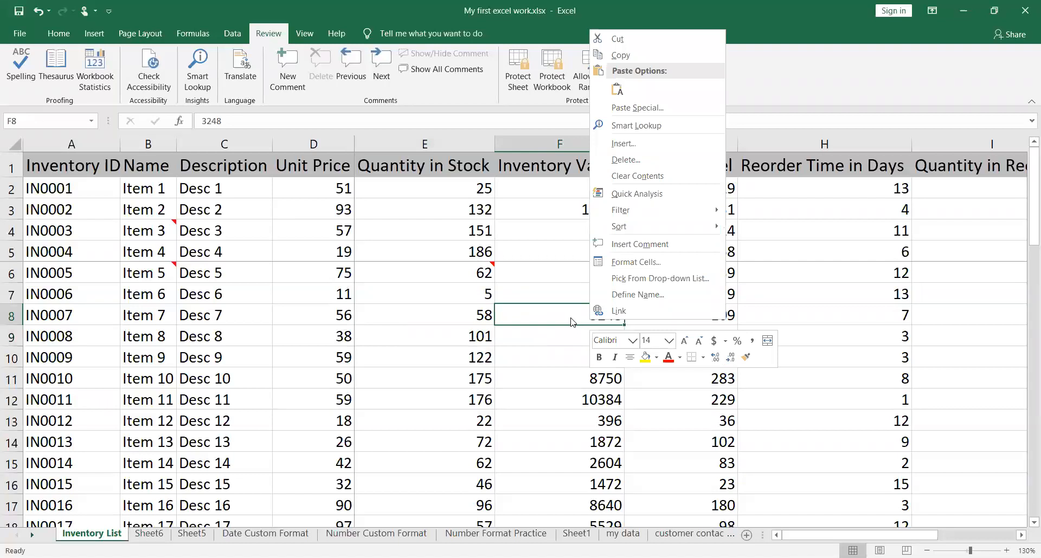
{"action": "left_click", "coordinate": [647, 245]}
{"action": "type", "text": "more commnt"}
{"action": "key", "text": "BackSpace"}
{"action": "key", "text": "BackSpace"}
{"action": "type", "text": "ents entered now"}
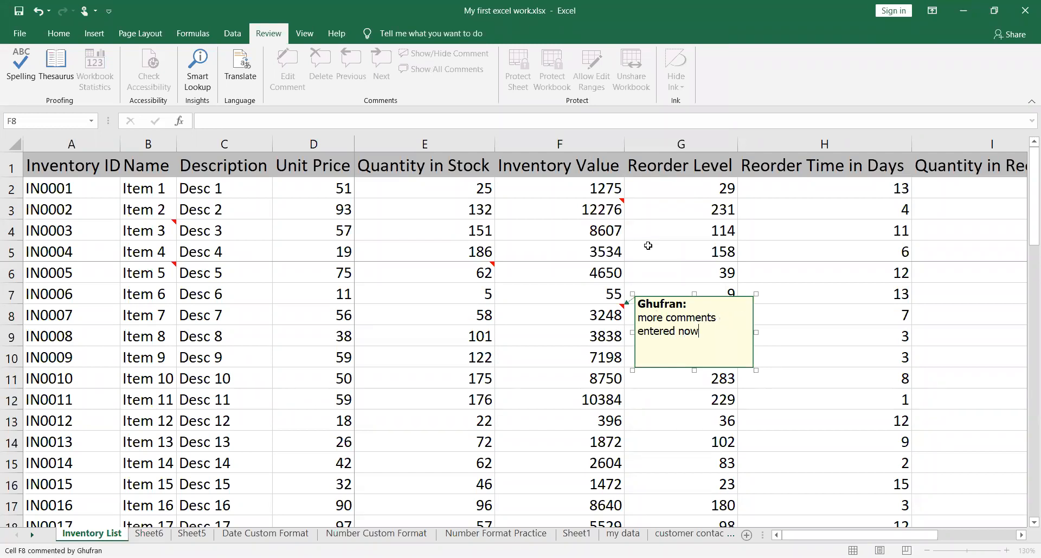
{"action": "left_click", "coordinate": [637, 410]}
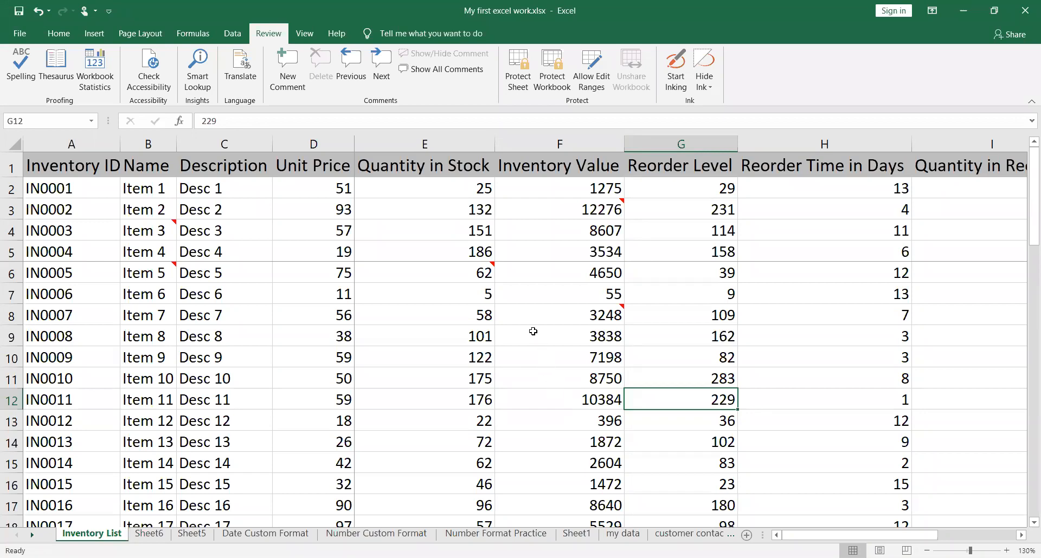
Delete the comment attached to cell E6.
{"action": "left_click", "coordinate": [466, 273]}
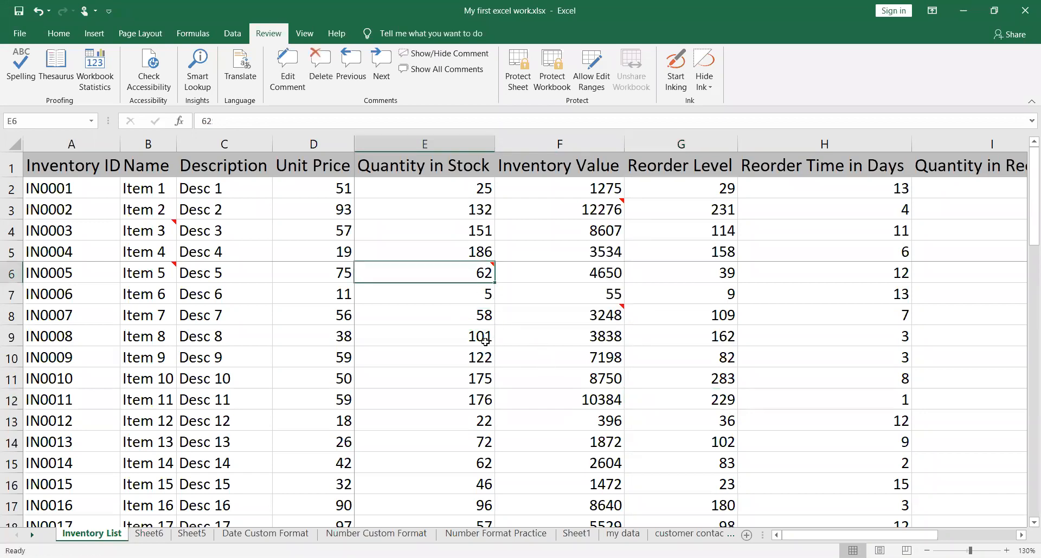
{"action": "mouse_move", "coordinate": [441, 263]}
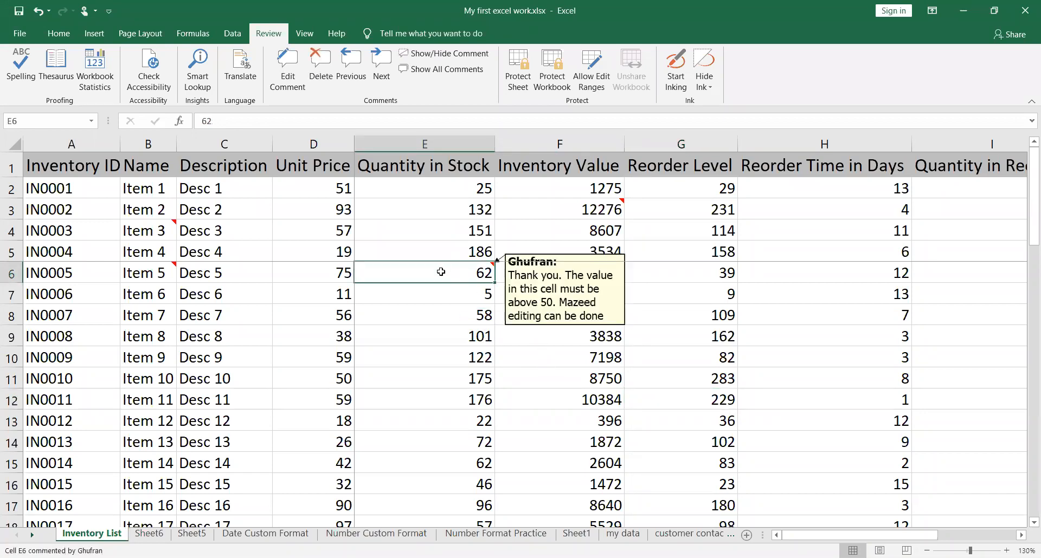
{"action": "right_click", "coordinate": [440, 272]}
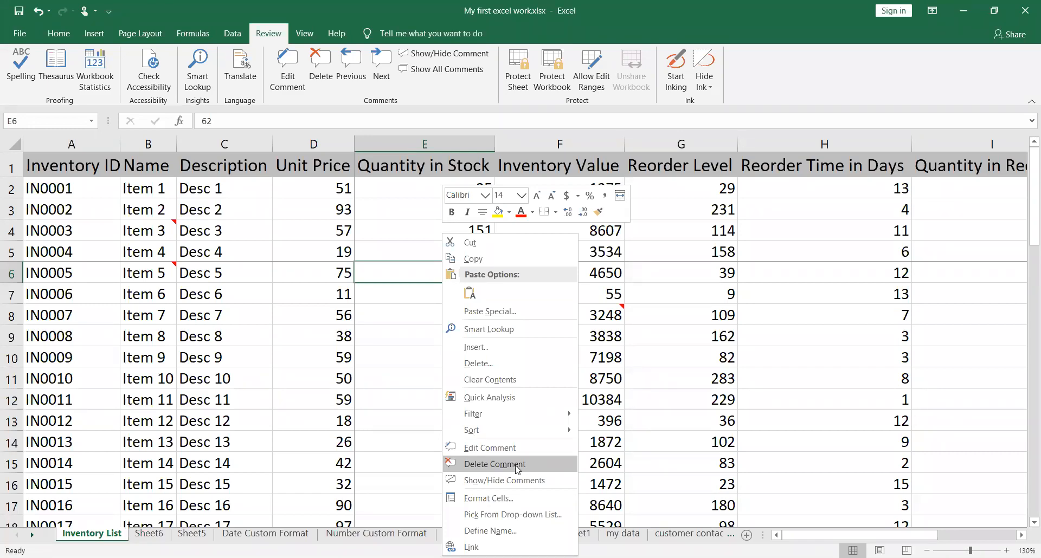
{"action": "left_click", "coordinate": [517, 467]}
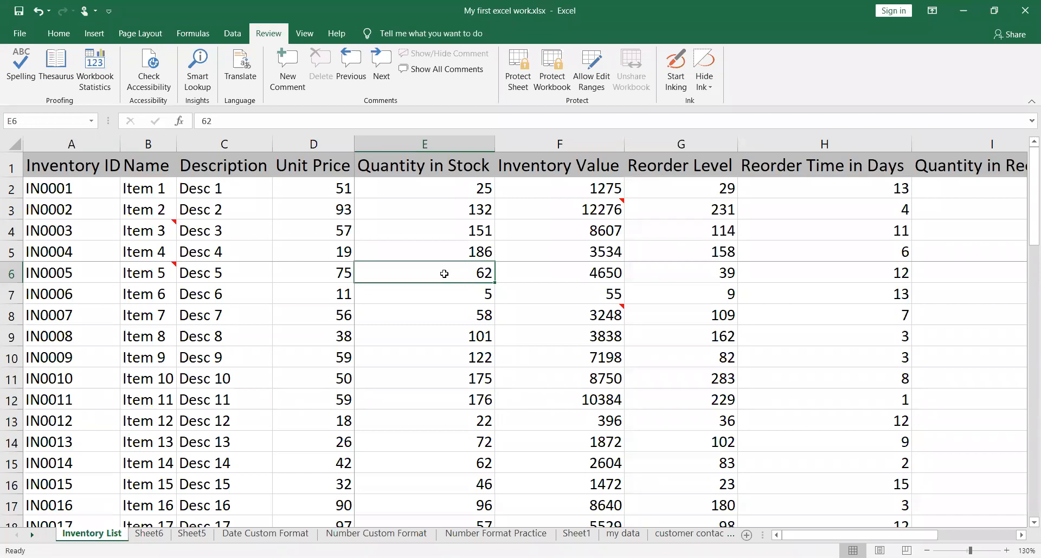
{"action": "left_click", "coordinate": [445, 349]}
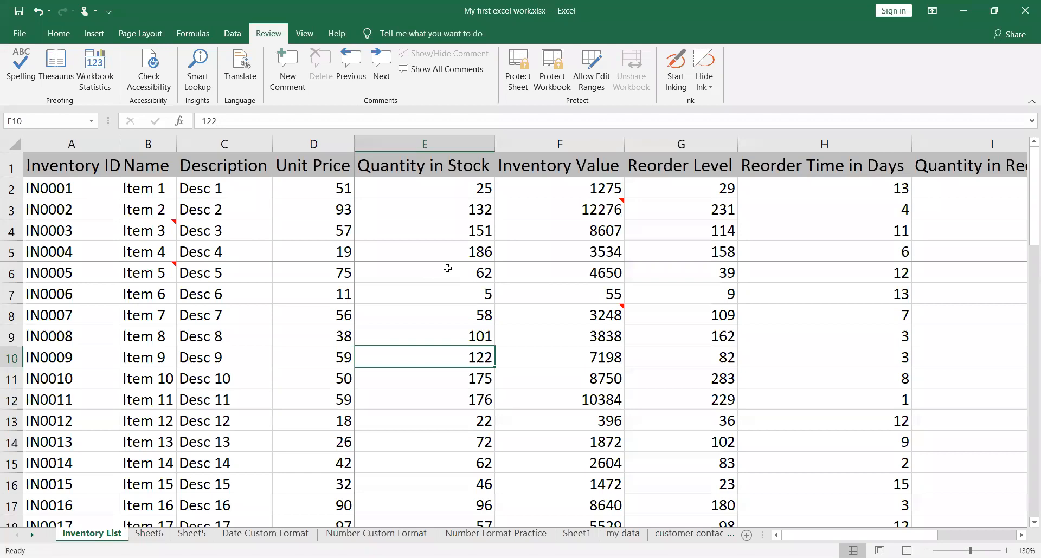
Undo the deletion of the comment on cell E6.
{"action": "left_click", "coordinate": [448, 269]}
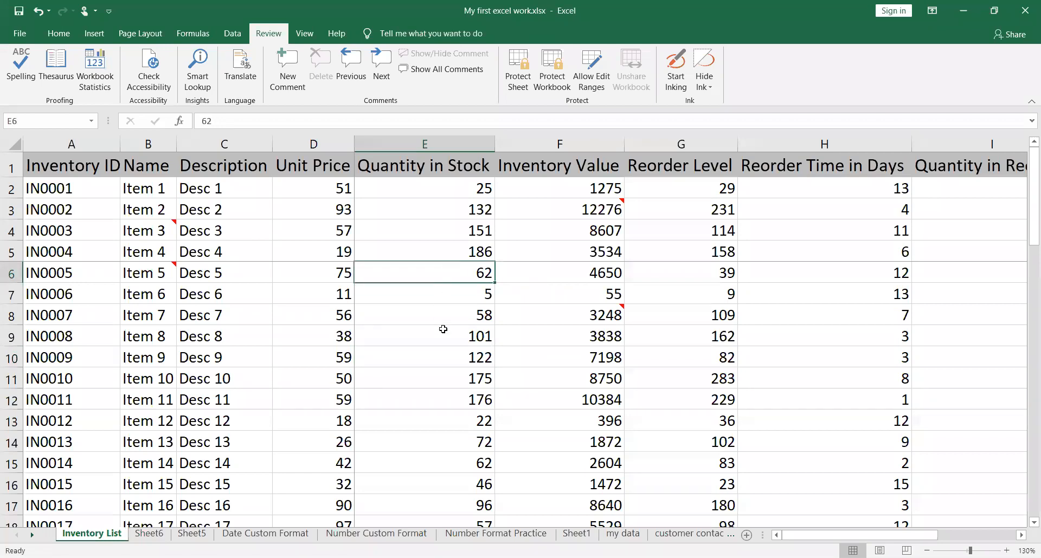
{"action": "key", "text": "ctrl+z"}
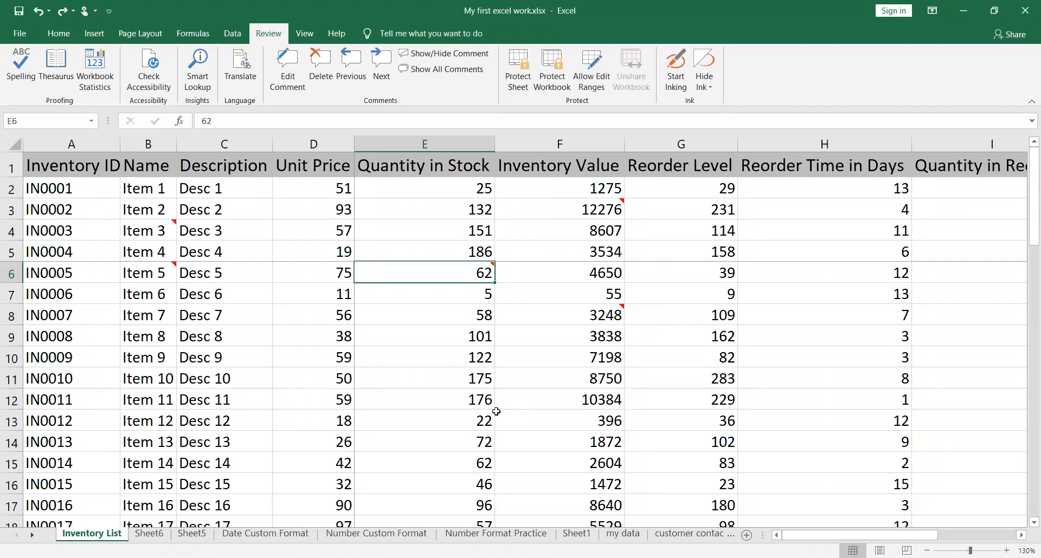
{"action": "mouse_move", "coordinate": [452, 271]}
Go forward through the workbook's comments one by one starting from cell A3, and continue reviewing from the beginning after the last one.
{"action": "left_click", "coordinate": [92, 204]}
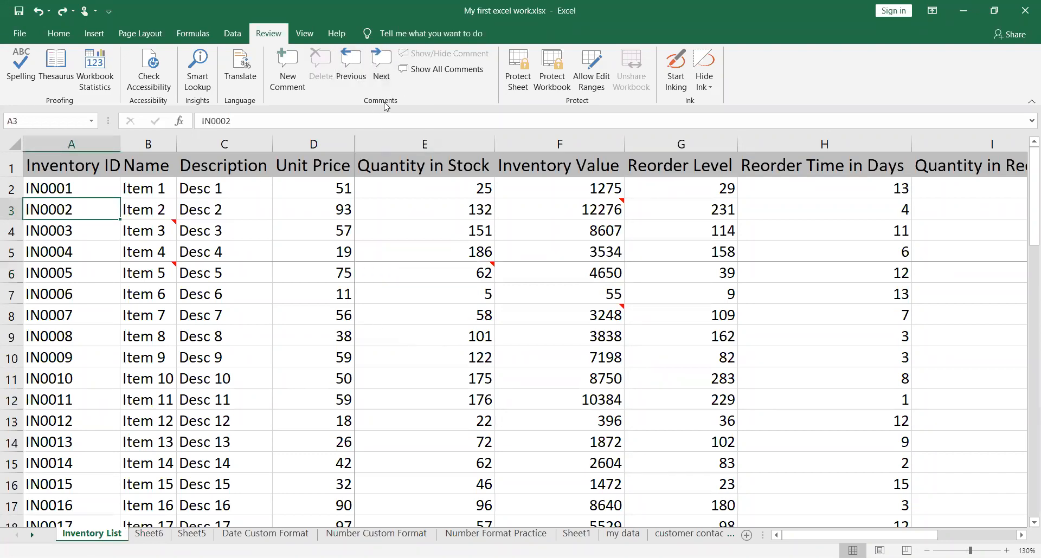
{"action": "left_click", "coordinate": [381, 64]}
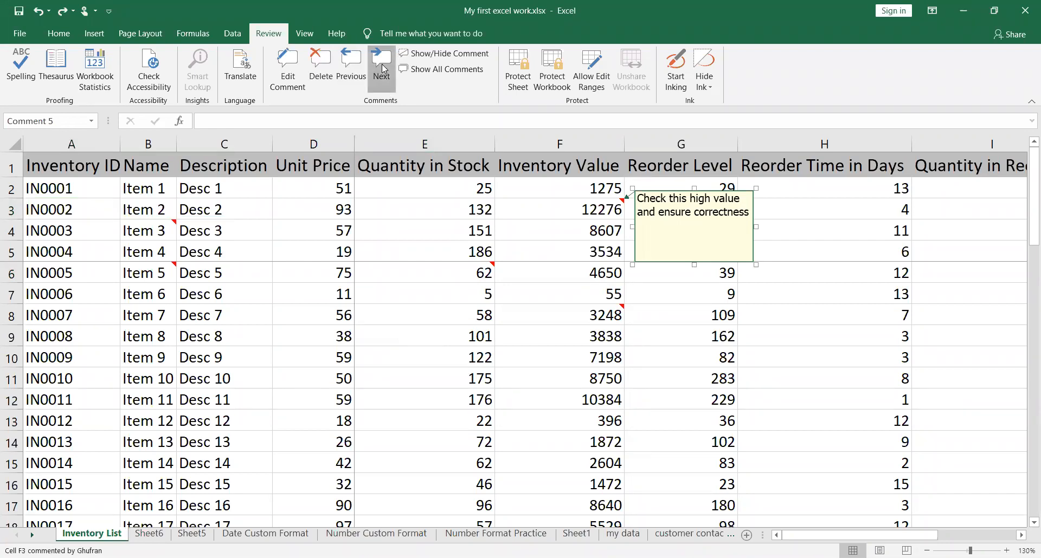
{"action": "left_click", "coordinate": [382, 64]}
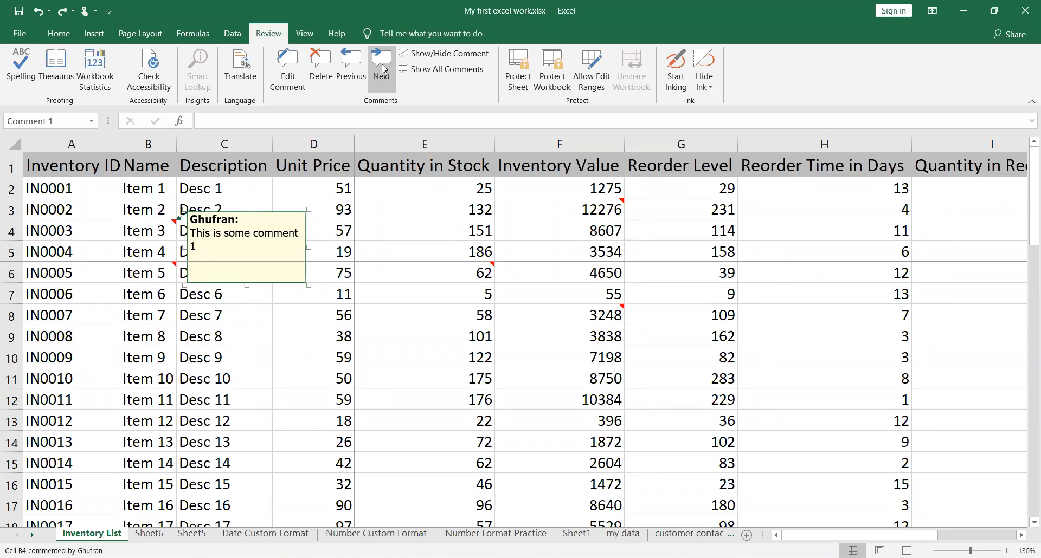
{"action": "left_click", "coordinate": [382, 64]}
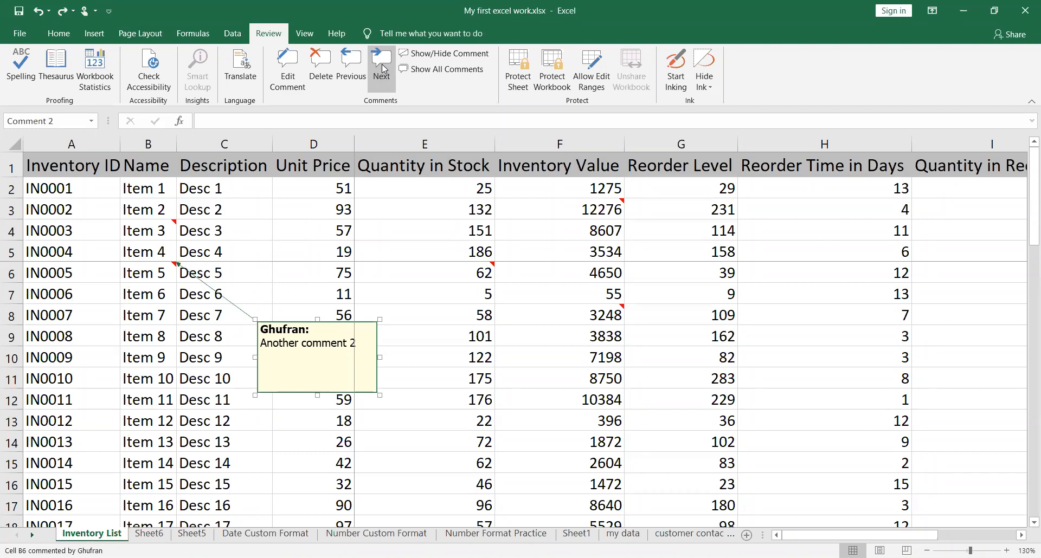
{"action": "left_click", "coordinate": [382, 64]}
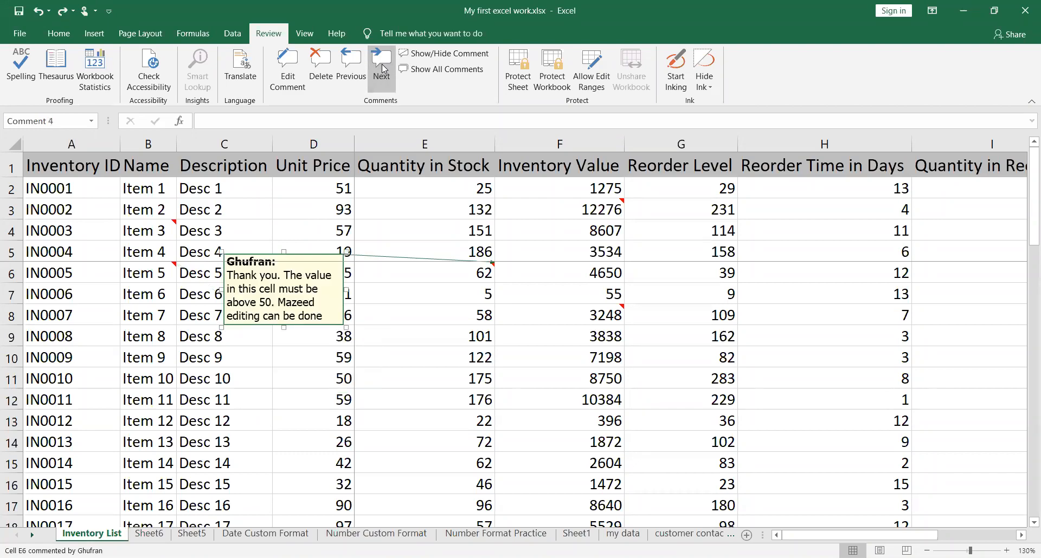
{"action": "left_click", "coordinate": [382, 64]}
{"action": "left_click", "coordinate": [381, 64]}
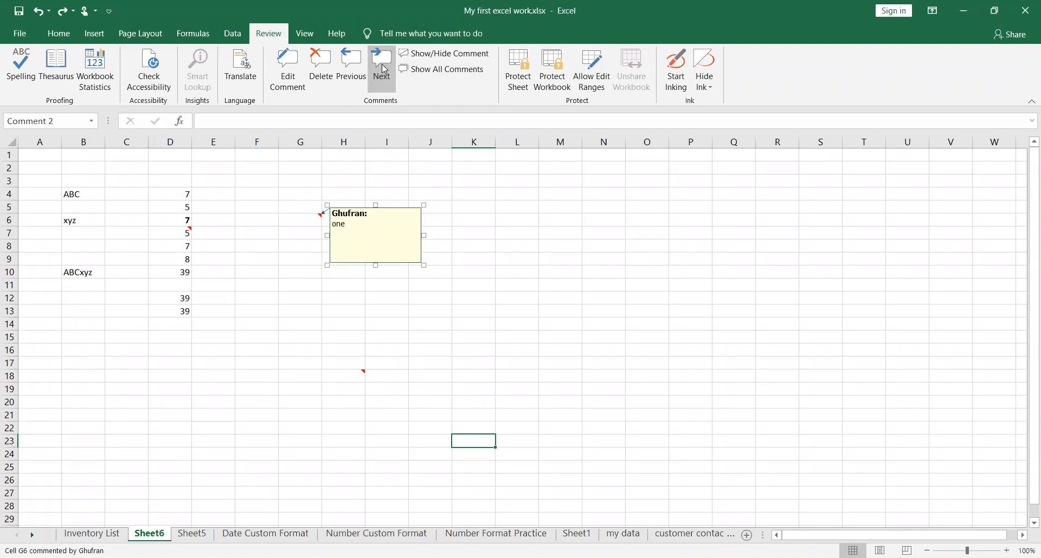
{"action": "left_click", "coordinate": [382, 64]}
{"action": "left_click", "coordinate": [382, 64]}
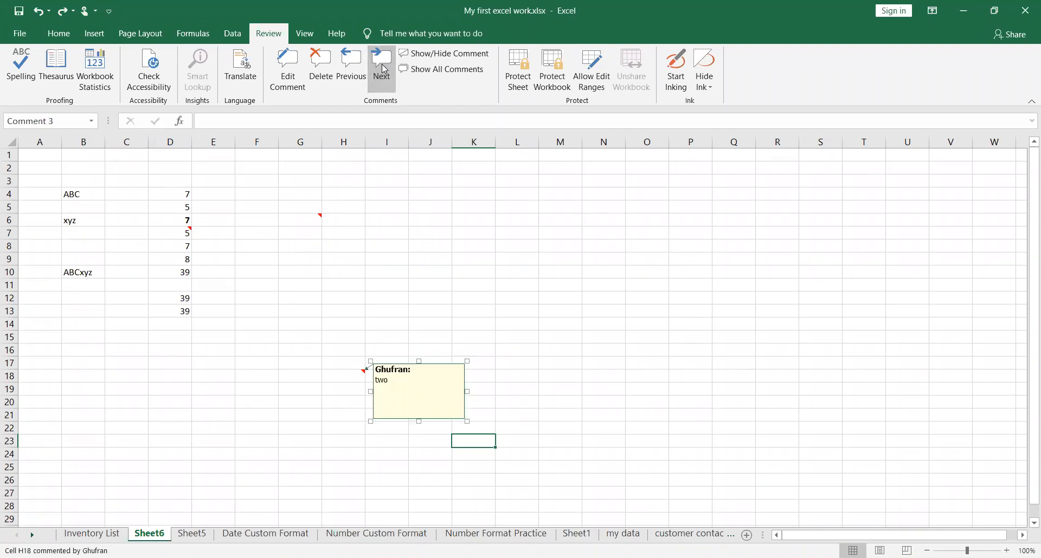
{"action": "left_click", "coordinate": [382, 66]}
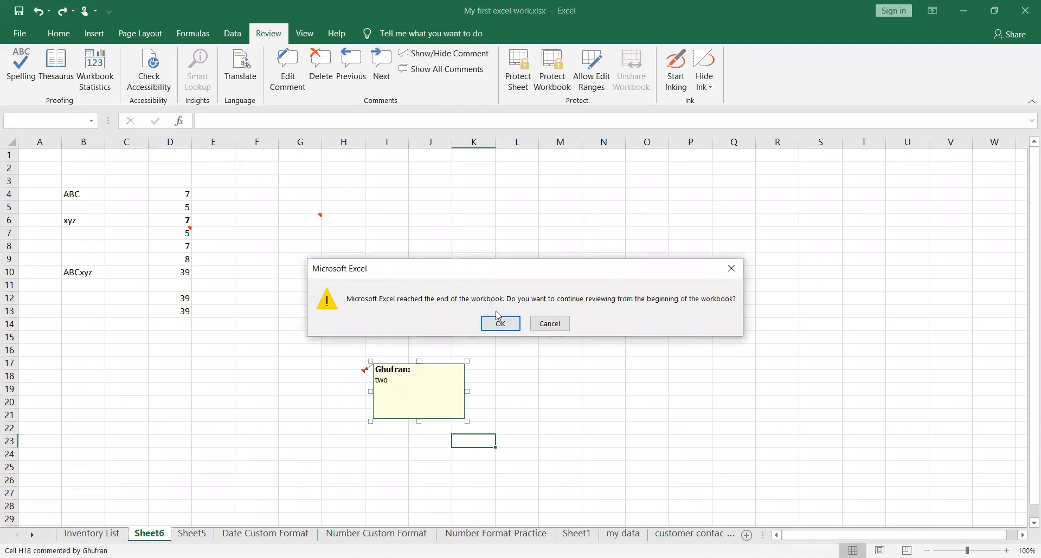
{"action": "left_click", "coordinate": [500, 324]}
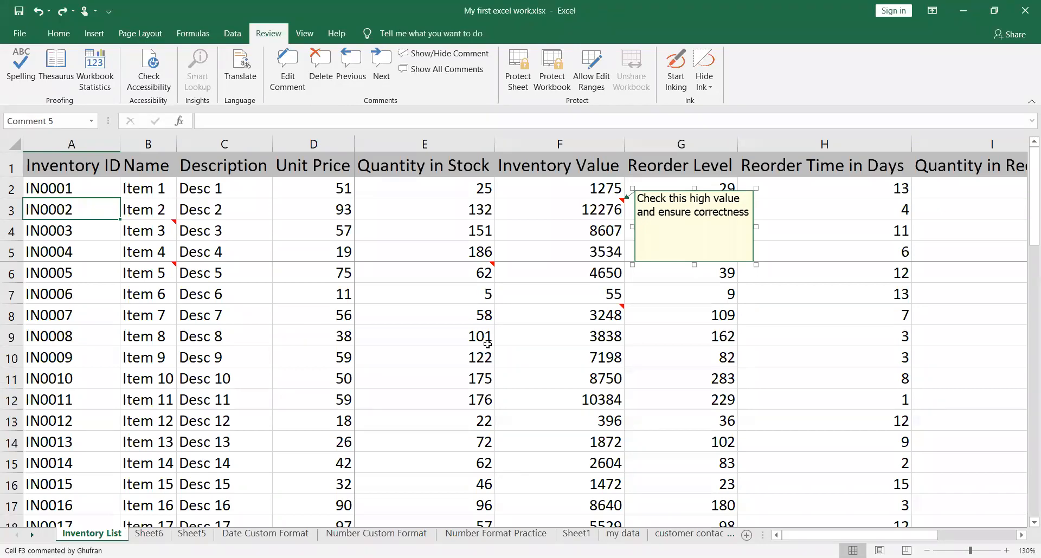
{"action": "left_click", "coordinate": [559, 28]}
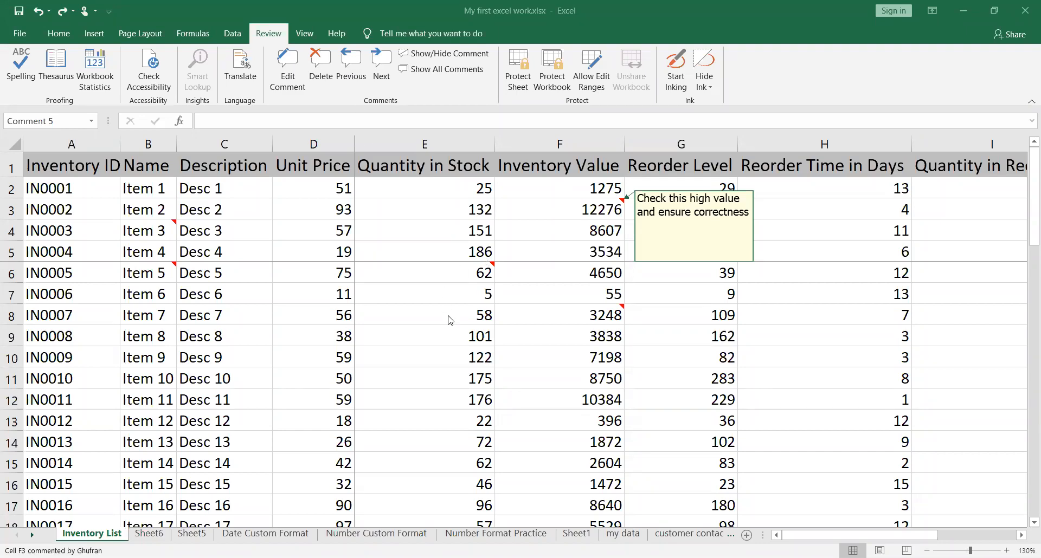
Go backward through the comments one by one from cell E7 to the comment on cell F3.
{"action": "left_click", "coordinate": [447, 295]}
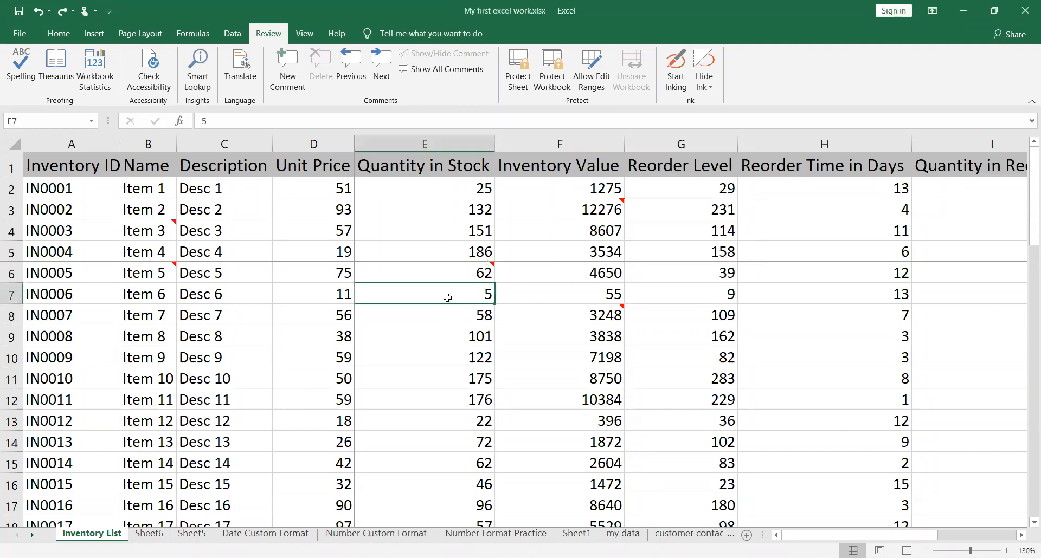
{"action": "left_click", "coordinate": [357, 76]}
{"action": "left_click", "coordinate": [357, 76]}
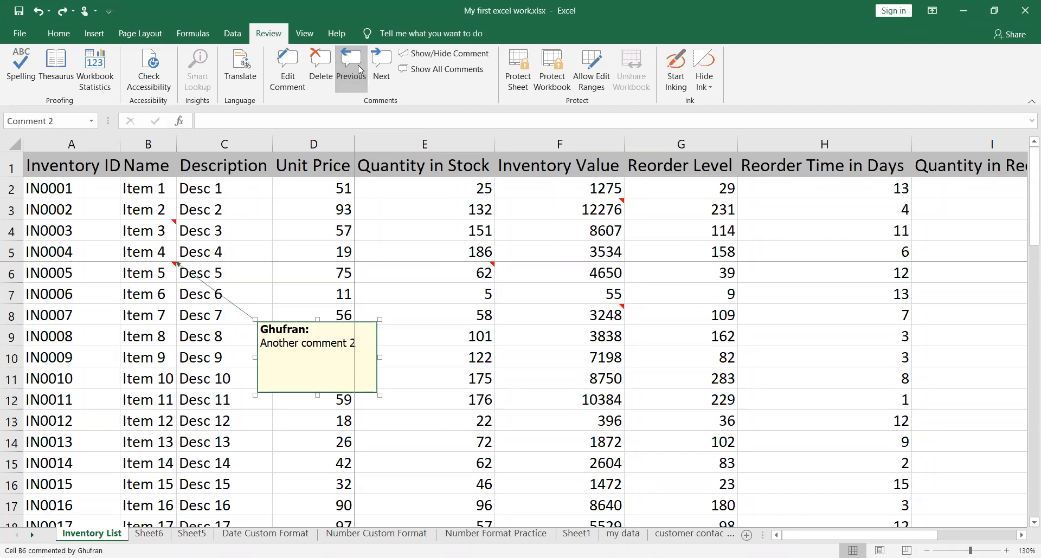
{"action": "left_click", "coordinate": [361, 69]}
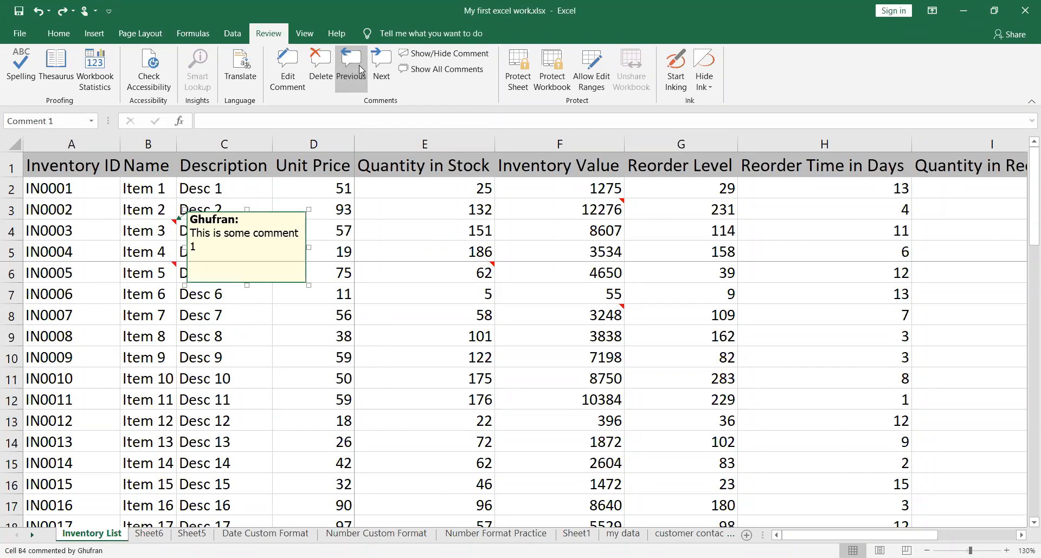
{"action": "left_click", "coordinate": [361, 69]}
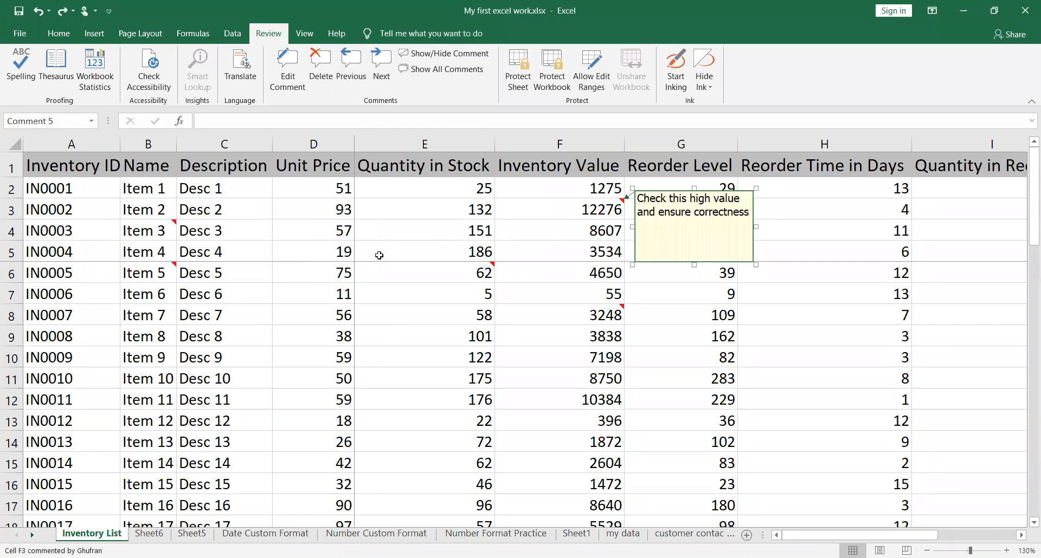
{"action": "left_click", "coordinate": [423, 287]}
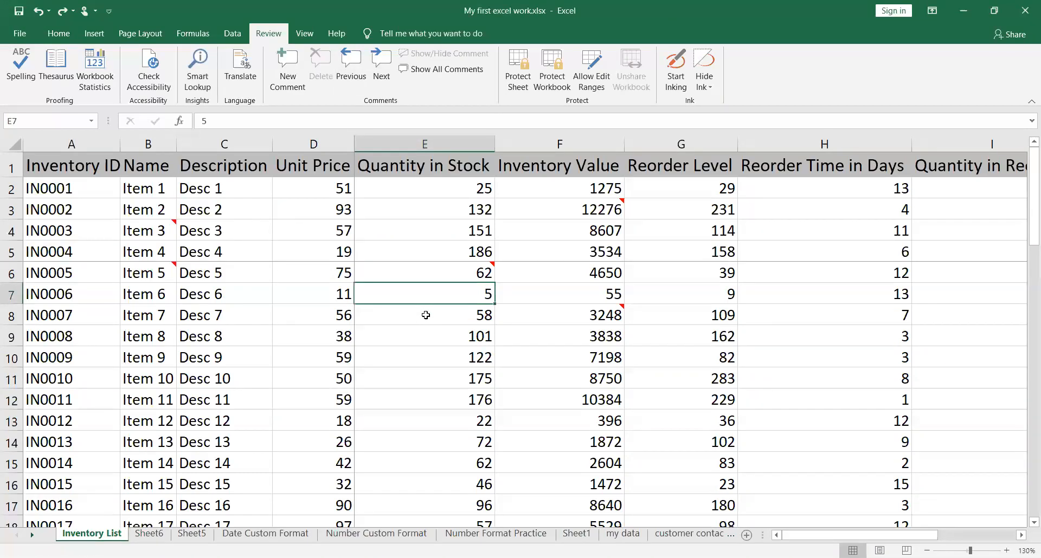
Keep the comment on cell B6 permanently displayed on the sheet.
{"action": "left_click", "coordinate": [426, 274]}
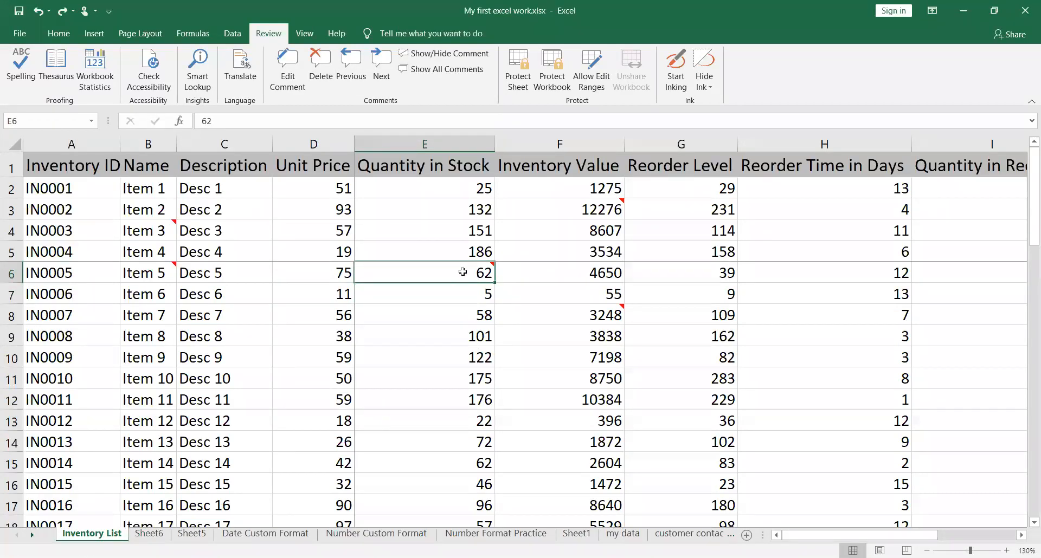
{"action": "left_click", "coordinate": [163, 272]}
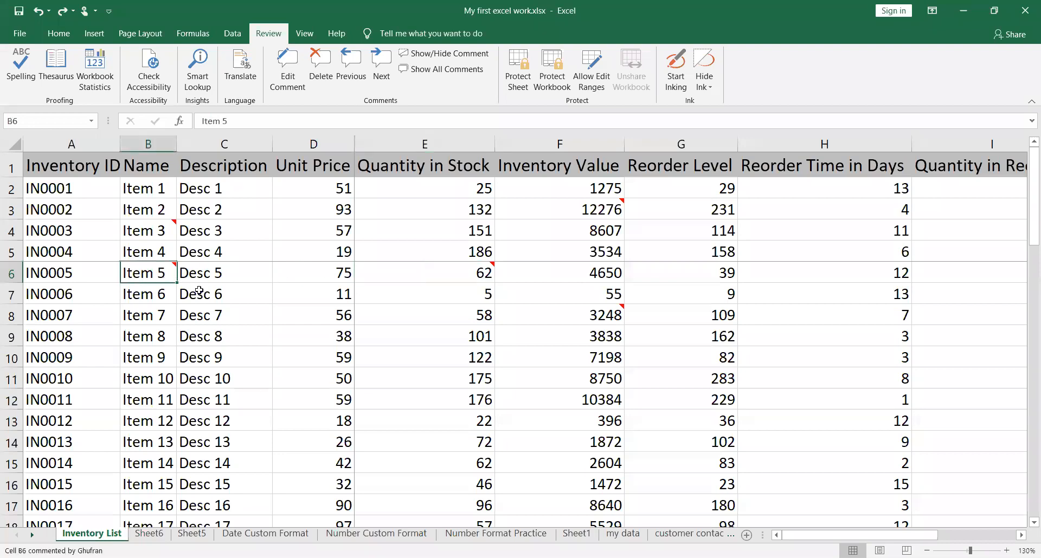
{"action": "mouse_move", "coordinate": [163, 273]}
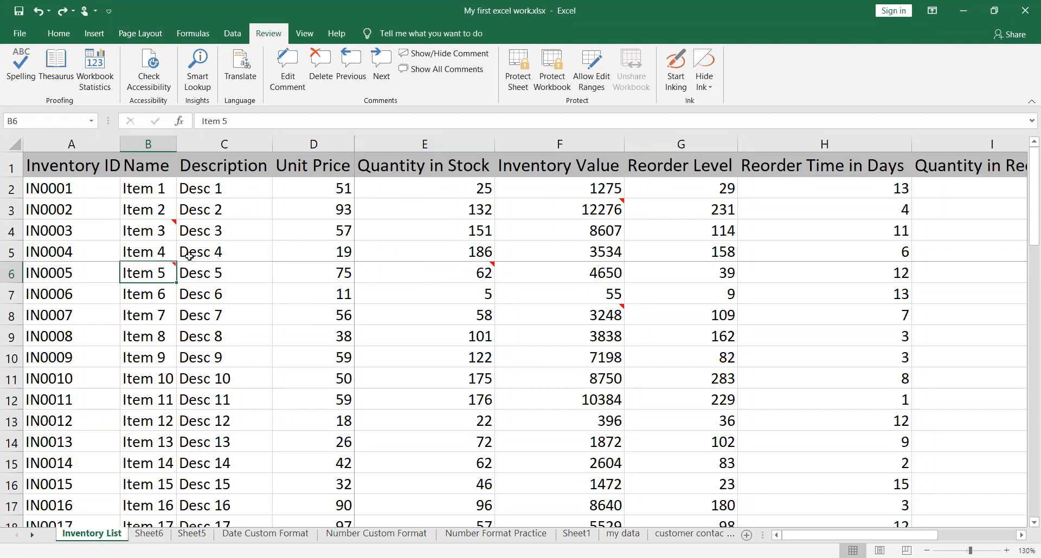
{"action": "left_click", "coordinate": [442, 58]}
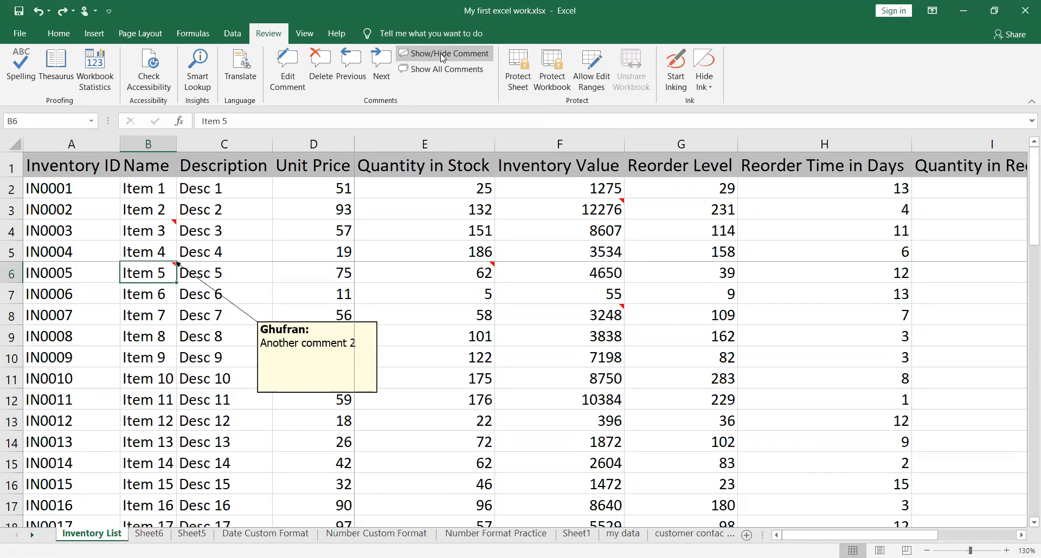
Check the display of cell B6's comment while selecting cells in other columns.
{"action": "left_click", "coordinate": [678, 272]}
{"action": "left_click", "coordinate": [717, 319]}
{"action": "left_click", "coordinate": [715, 403]}
{"action": "left_click", "coordinate": [801, 362]}
{"action": "left_click", "coordinate": [817, 295]}
{"action": "left_click", "coordinate": [829, 261]}
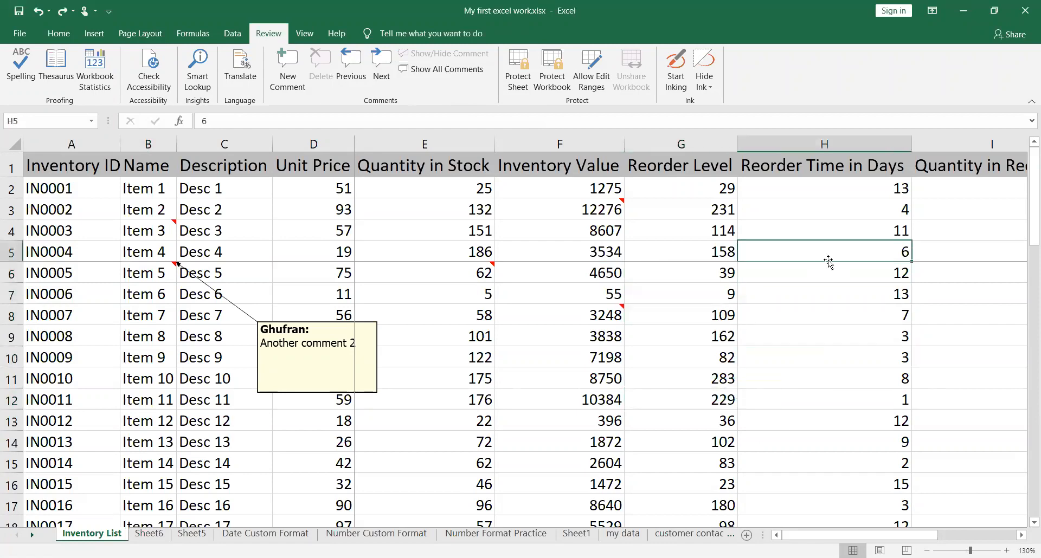
{"action": "left_click", "coordinate": [952, 249]}
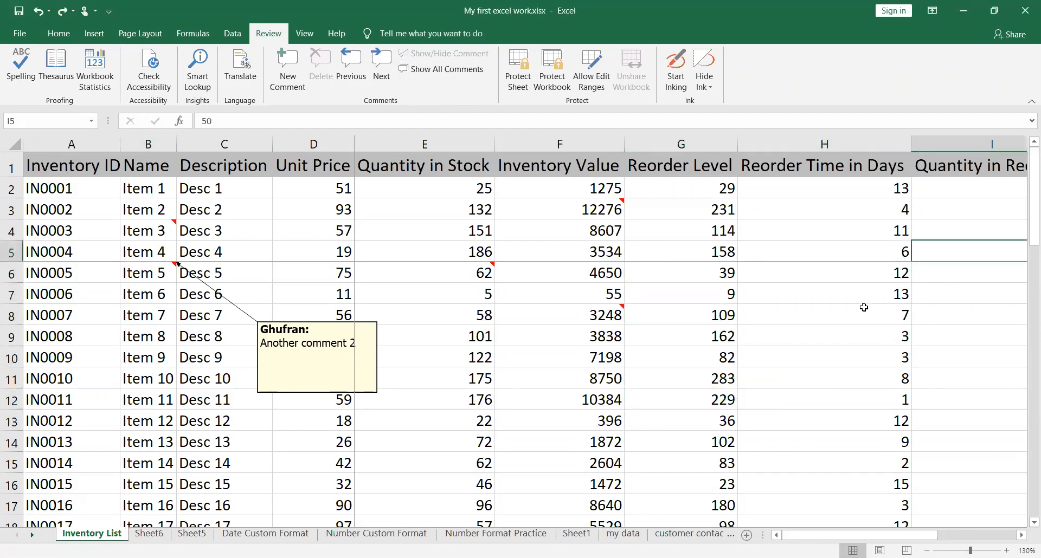
Try an entry of "asdf" in cell H5 and cancel it.
{"action": "left_click", "coordinate": [852, 248]}
{"action": "type", "text": "asdf"}
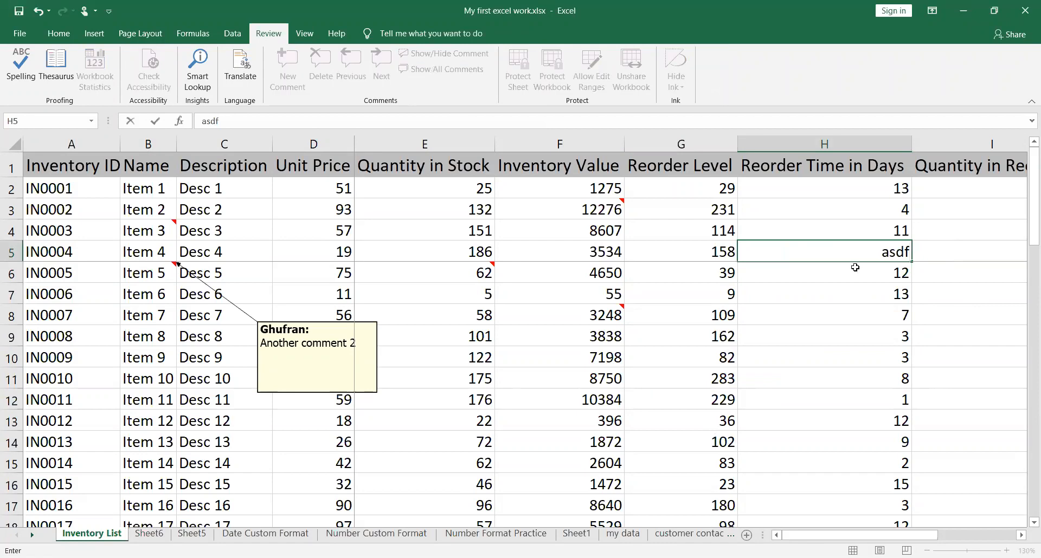
{"action": "key", "text": "Escape"}
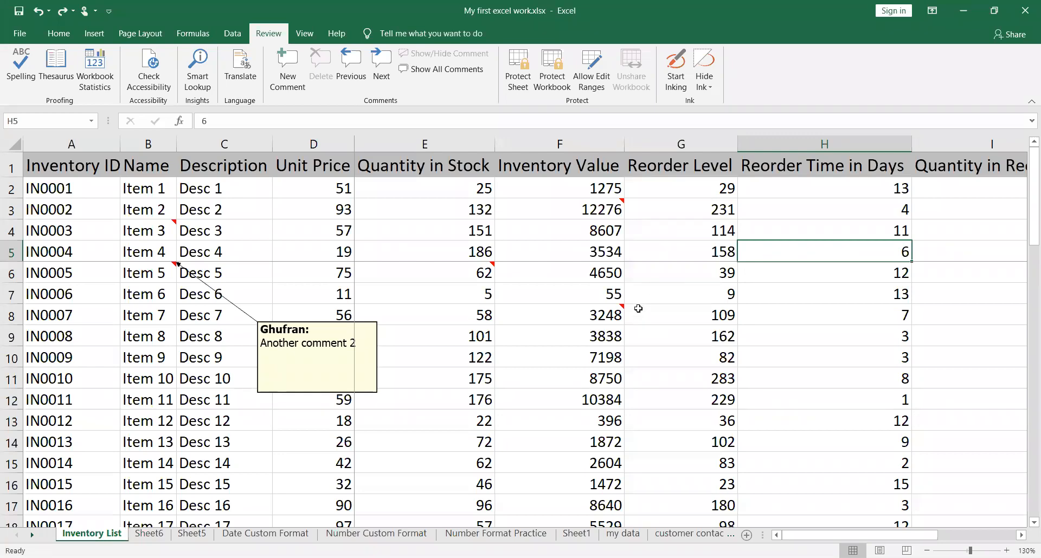
Keep the comment on cell E6 permanently displayed as well.
{"action": "left_click", "coordinate": [574, 357]}
{"action": "left_click", "coordinate": [477, 275]}
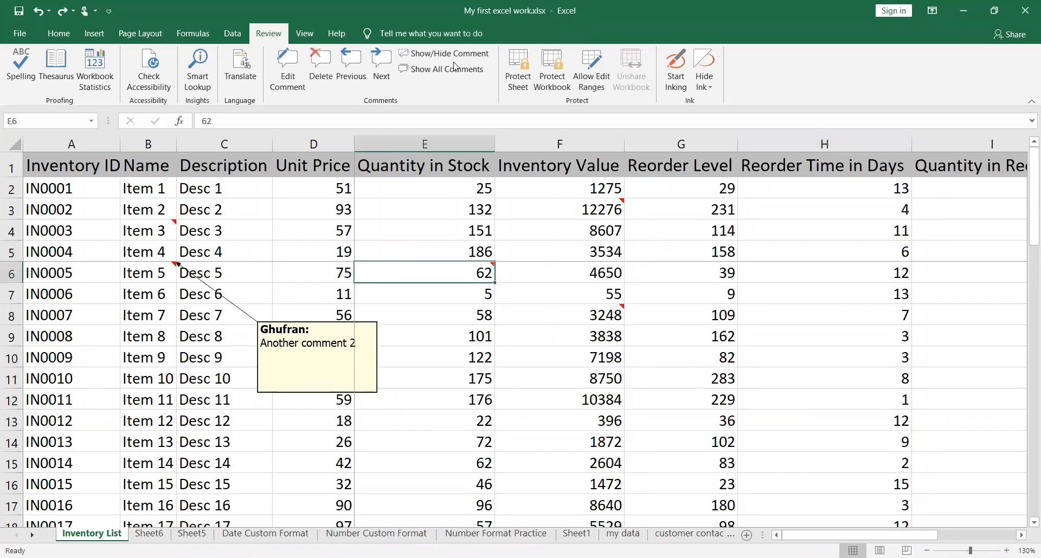
{"action": "left_click", "coordinate": [442, 53]}
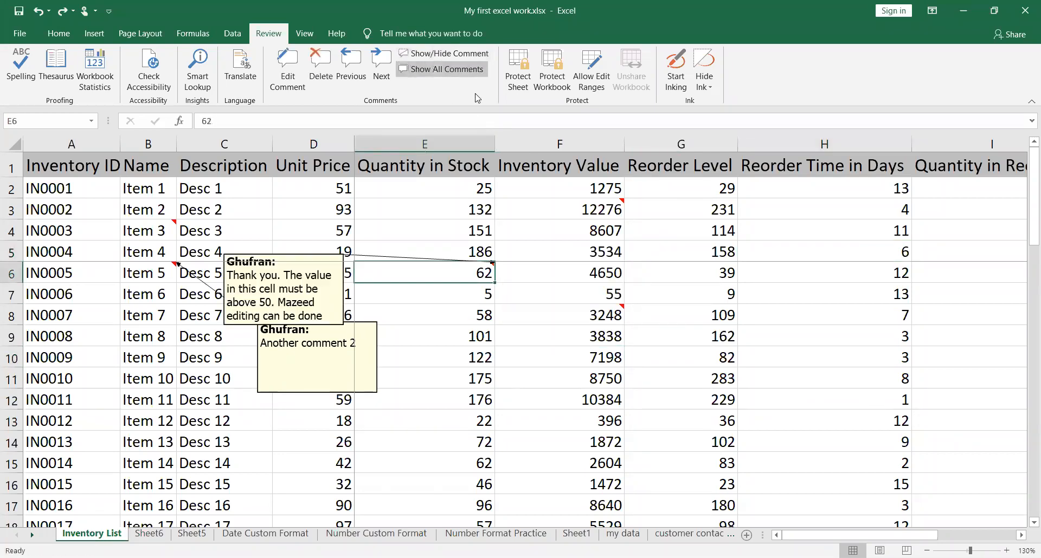
Keep the comment on cell F8 permanently displayed on the sheet.
{"action": "left_click", "coordinate": [579, 317]}
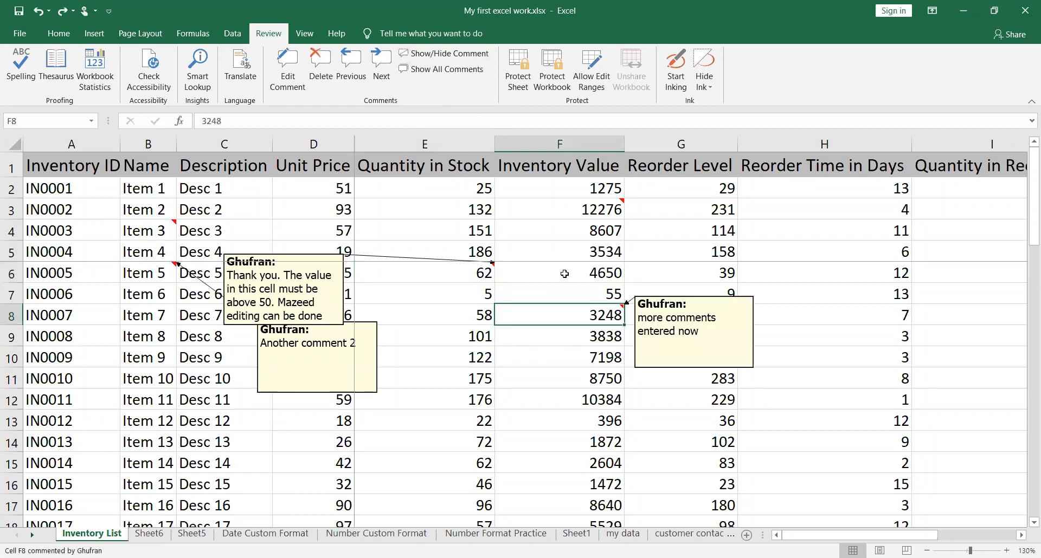
{"action": "left_click", "coordinate": [444, 53]}
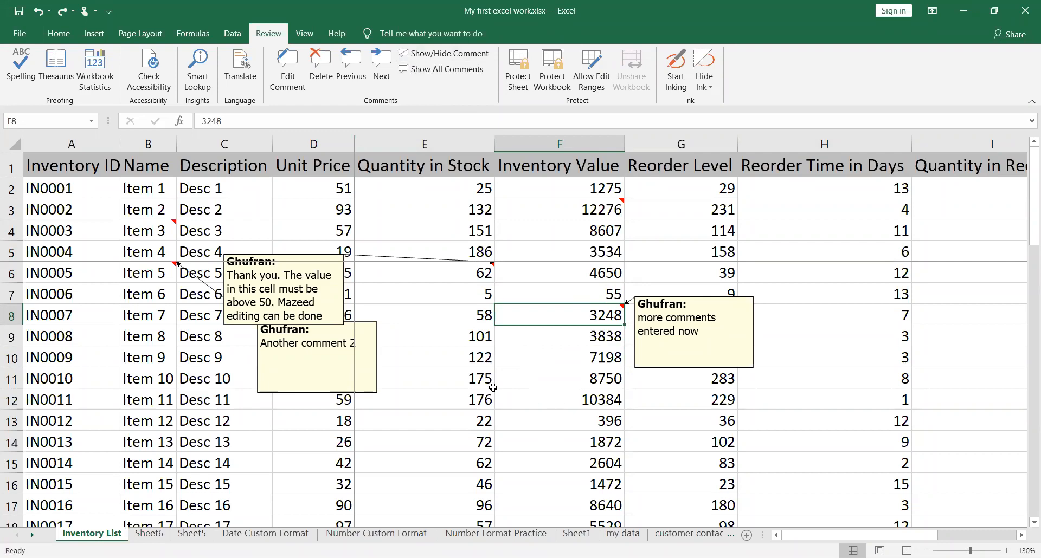
Toggle the display of cell E6's comment off and on repeatedly, leaving it shown.
{"action": "left_click", "coordinate": [455, 274]}
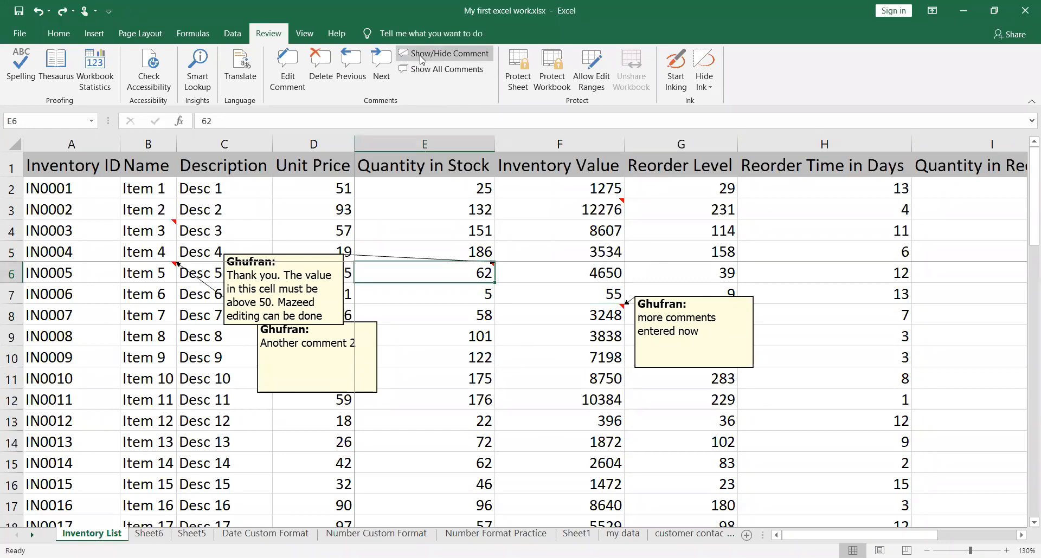
{"action": "left_click", "coordinate": [460, 59]}
{"action": "left_click", "coordinate": [459, 60]}
{"action": "left_click", "coordinate": [459, 60]}
{"action": "left_click", "coordinate": [459, 60]}
{"action": "left_click", "coordinate": [460, 59]}
{"action": "left_click", "coordinate": [459, 60]}
{"action": "left_click", "coordinate": [459, 60]}
{"action": "left_click", "coordinate": [459, 59]}
{"action": "left_click", "coordinate": [460, 60]}
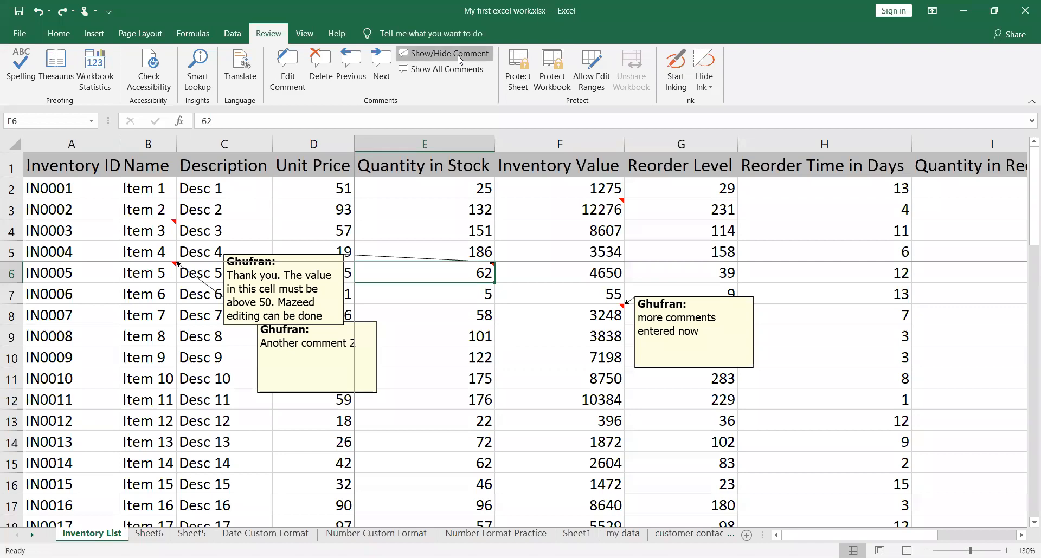
{"action": "left_click", "coordinate": [460, 60]}
{"action": "left_click", "coordinate": [460, 59]}
{"action": "left_click", "coordinate": [459, 59]}
{"action": "left_click", "coordinate": [459, 59]}
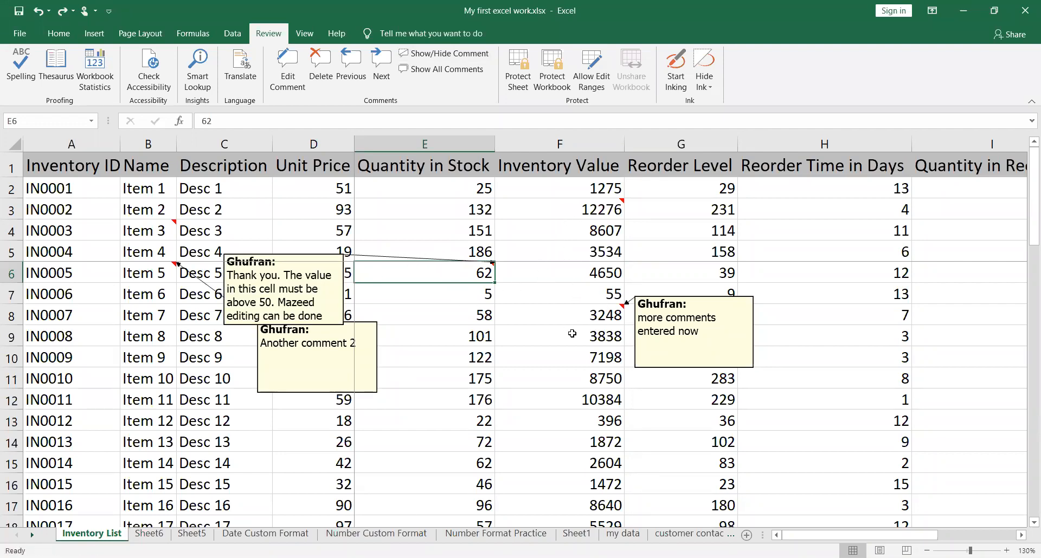
Show all comments on the sheet and check their display while selecting various cells without comments.
{"action": "left_click", "coordinate": [440, 71]}
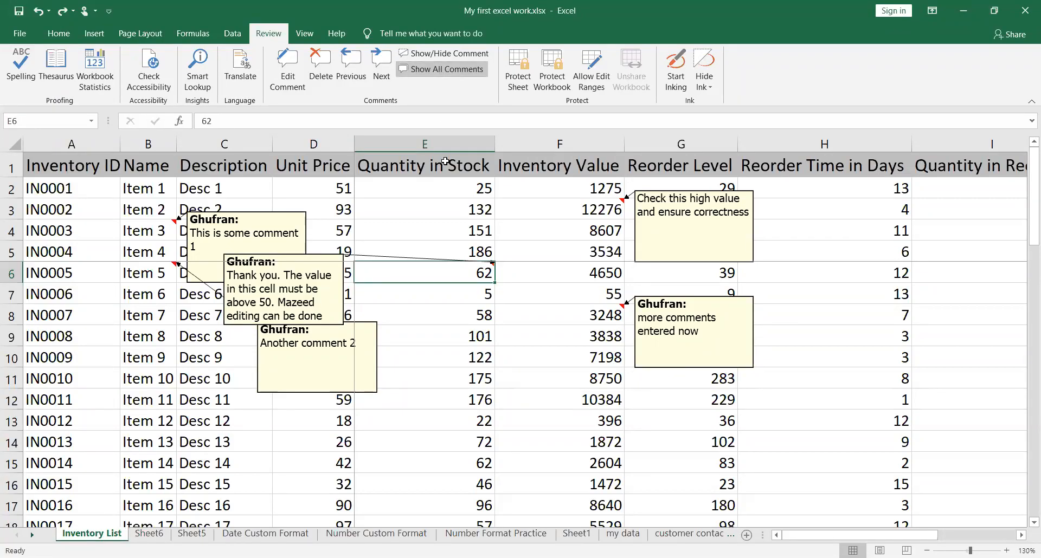
{"action": "left_click", "coordinate": [485, 421]}
{"action": "left_click", "coordinate": [639, 443]}
{"action": "left_click", "coordinate": [753, 425]}
{"action": "left_click", "coordinate": [799, 358]}
{"action": "left_click", "coordinate": [818, 318]}
{"action": "left_click", "coordinate": [458, 440]}
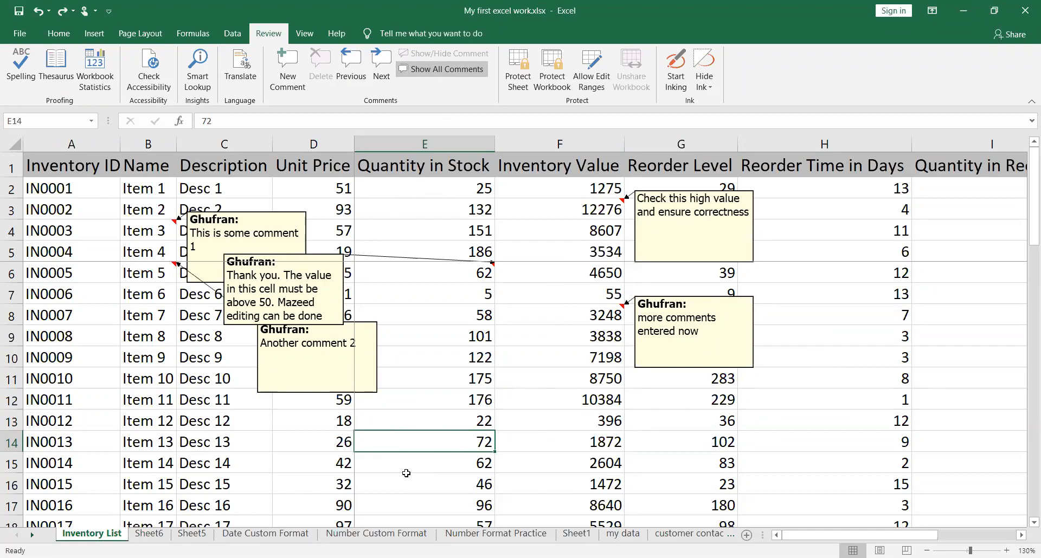
Hide all comments on the sheet and select cell D3.
{"action": "left_click", "coordinate": [447, 70]}
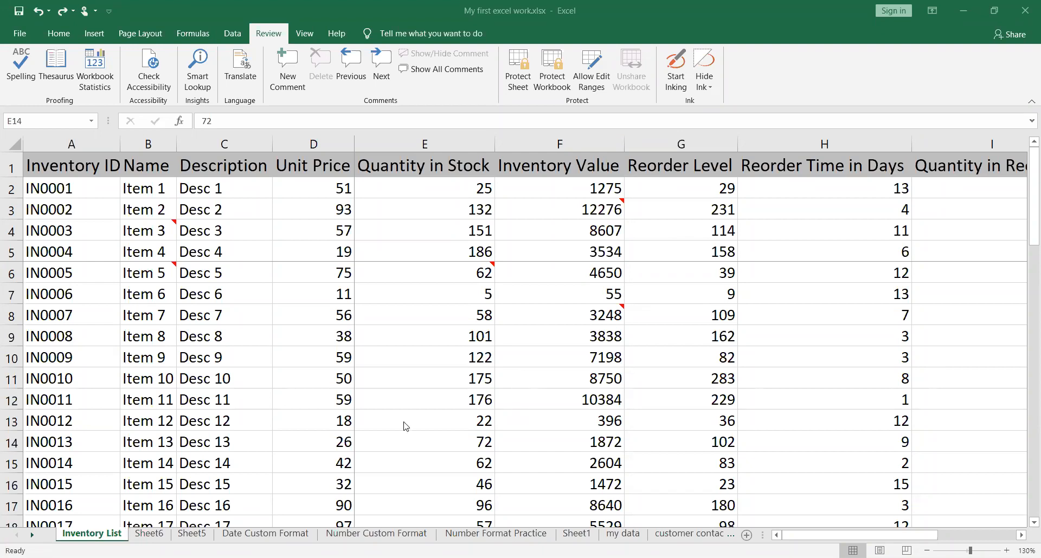
{"action": "left_click", "coordinate": [361, 365]}
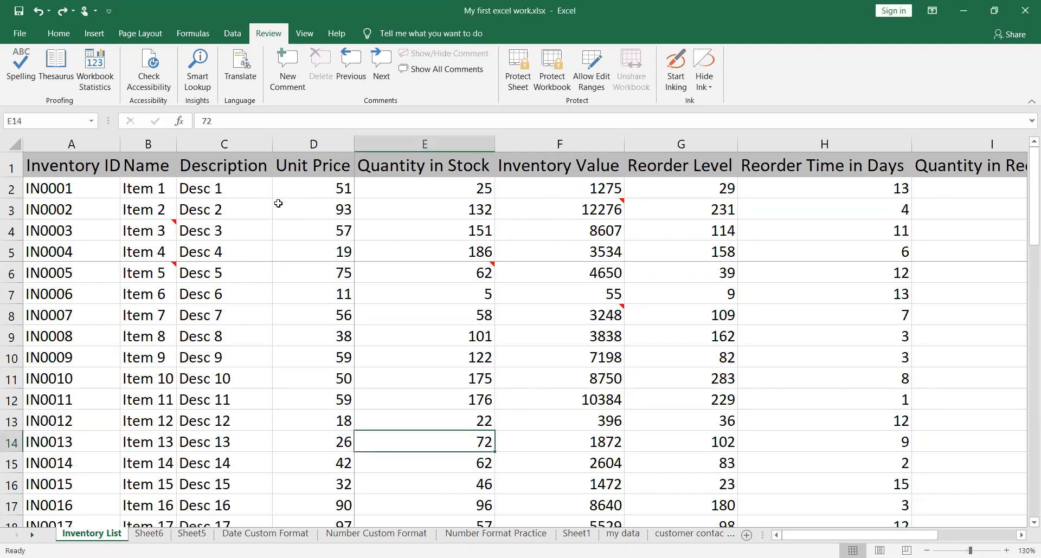
{"action": "left_click", "coordinate": [299, 206]}
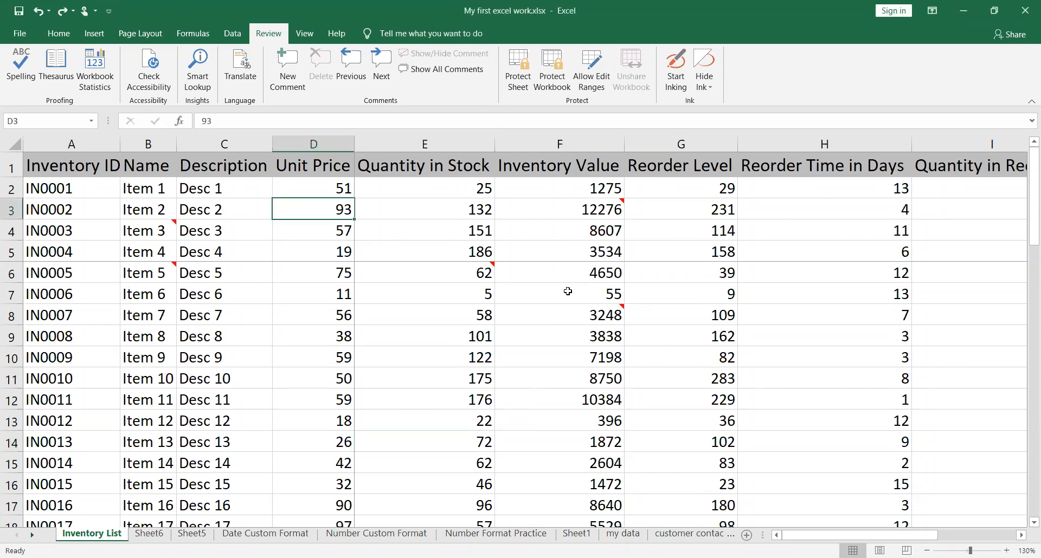
Open the Find dialog, place it over the upper part of the sheet and collapse its search options.
{"action": "left_click", "coordinate": [57, 33]}
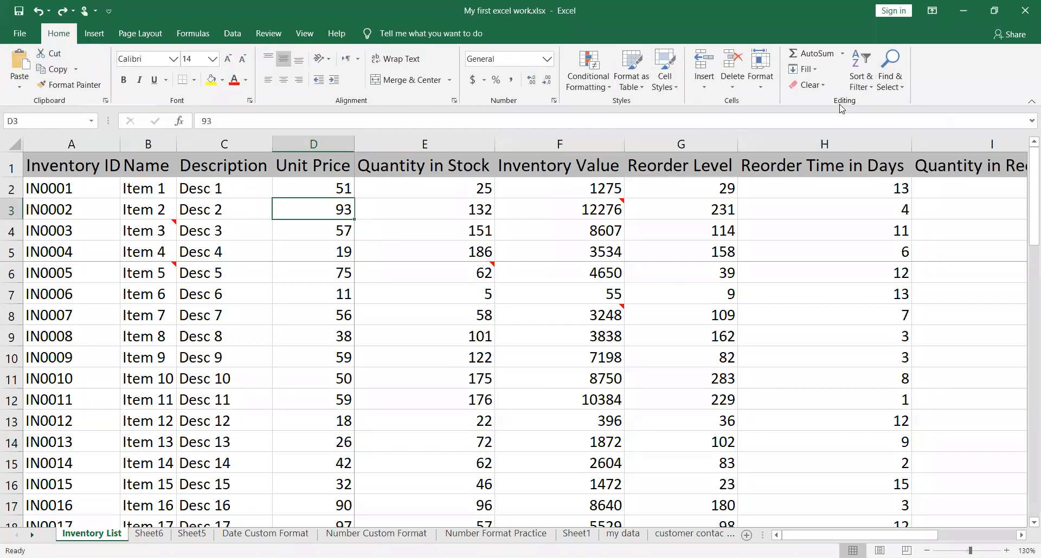
{"action": "left_click", "coordinate": [896, 87]}
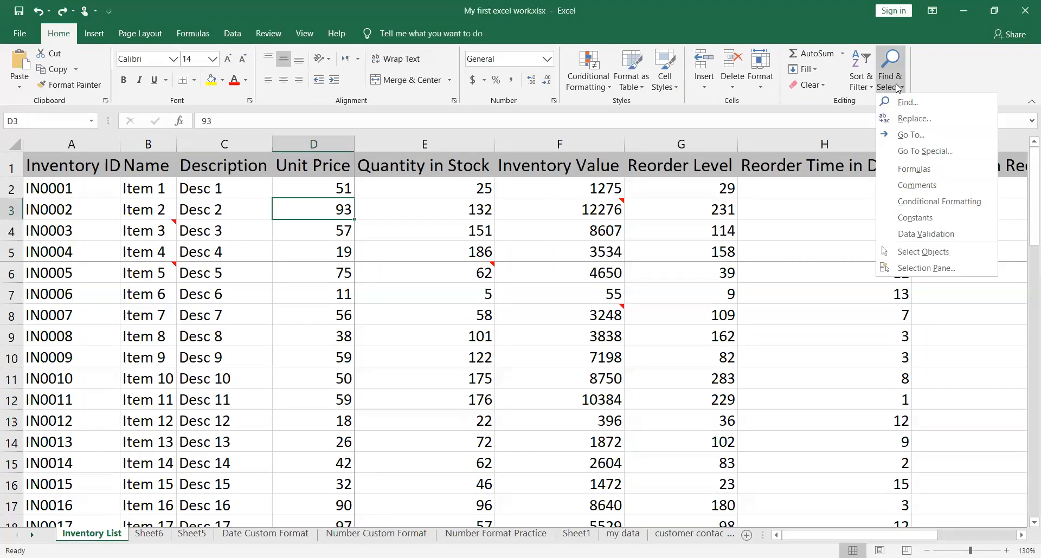
{"action": "left_click", "coordinate": [926, 104]}
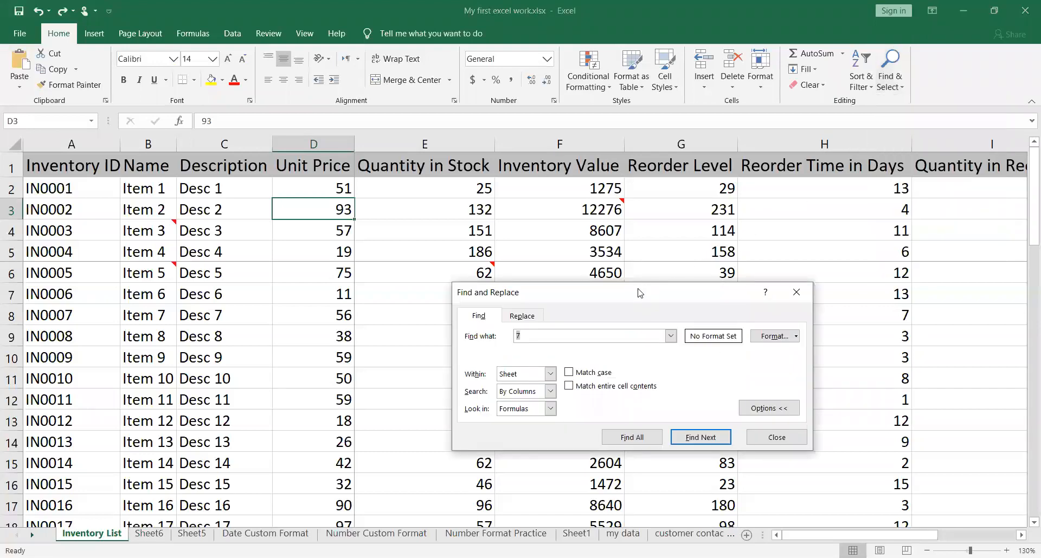
{"action": "left_click_drag", "start_coordinate": [640, 292], "coordinate": [707, 125]}
{"action": "left_click", "coordinate": [828, 242]}
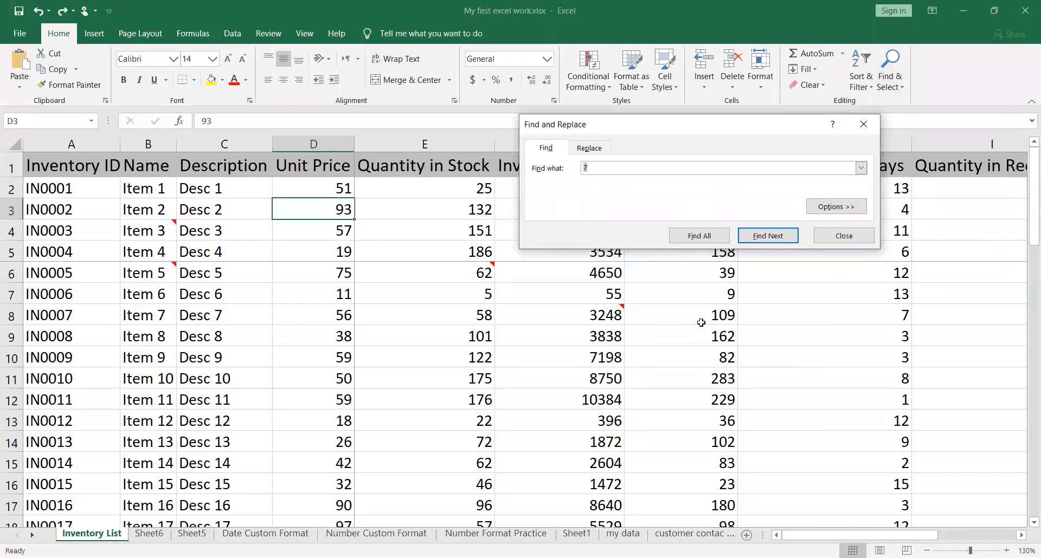
Search the Inventory List sheet for 58 and step through the matching cells one at a time.
{"action": "left_click", "coordinate": [615, 167]}
{"action": "left_click_drag", "start_coordinate": [616, 167], "coordinate": [575, 170]}
{"action": "type", "text": "58"}
{"action": "left_click", "coordinate": [758, 236]}
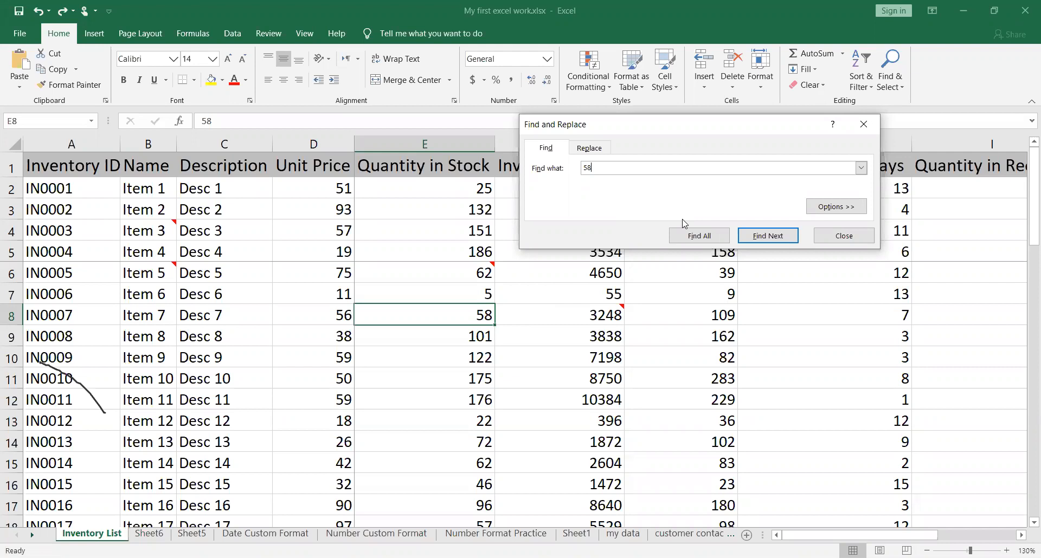
{"action": "left_click", "coordinate": [763, 236]}
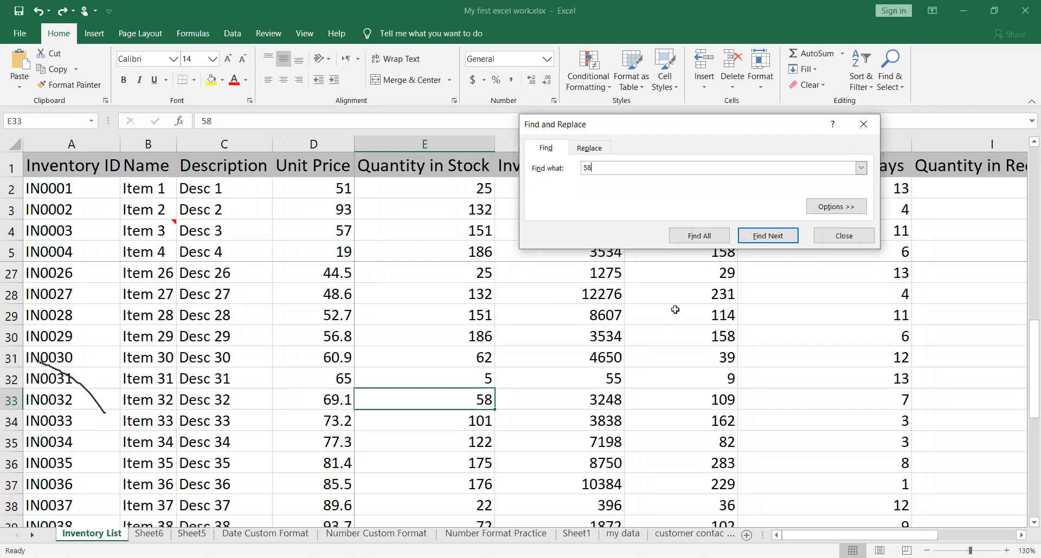
{"action": "left_click", "coordinate": [776, 241]}
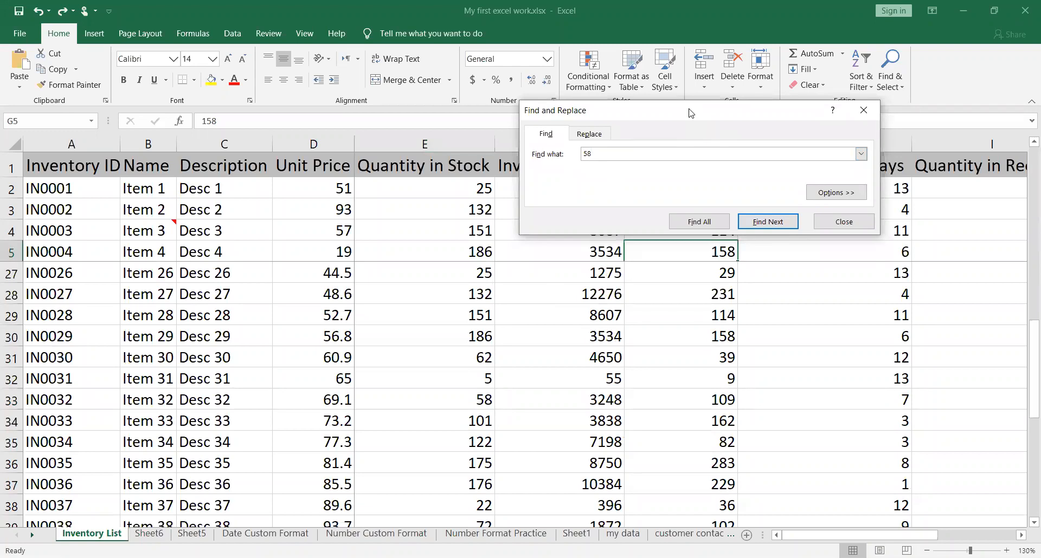
{"action": "left_click_drag", "start_coordinate": [688, 109], "coordinate": [527, 397]}
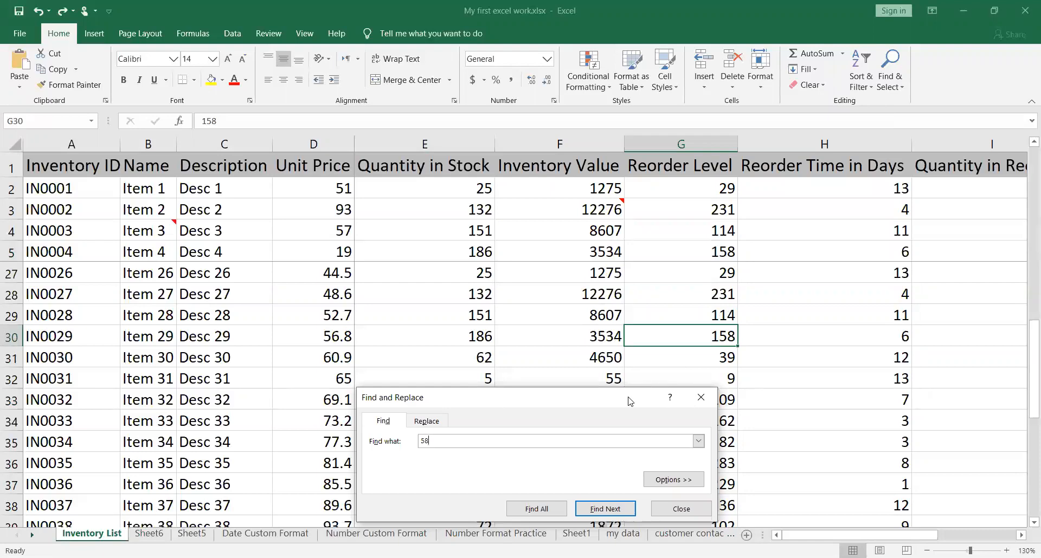
List all matches for 58 and jump from the results to cells E33, G5 and G30 in turn.
{"action": "left_click_drag", "start_coordinate": [629, 401], "coordinate": [364, 80]}
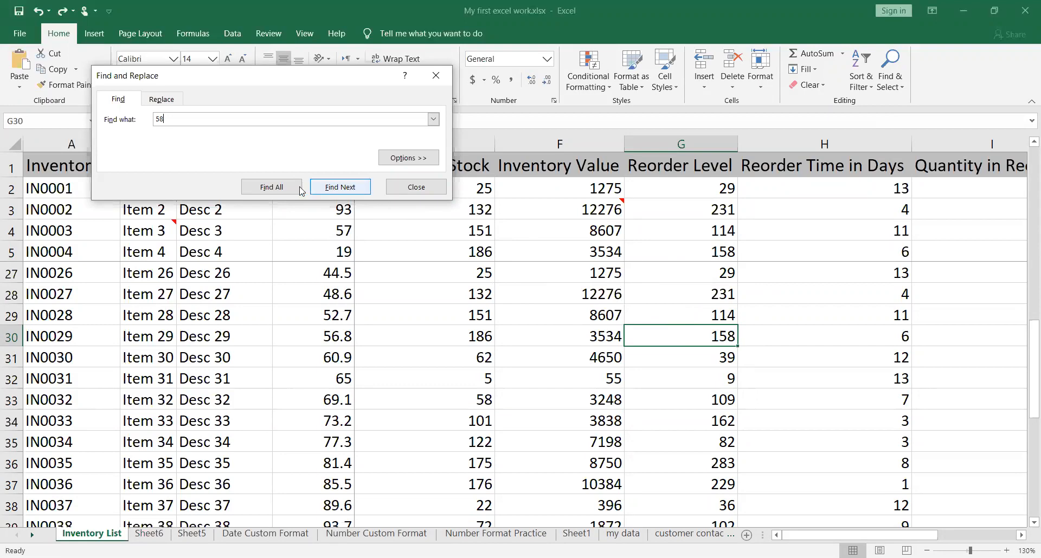
{"action": "left_click", "coordinate": [264, 187]}
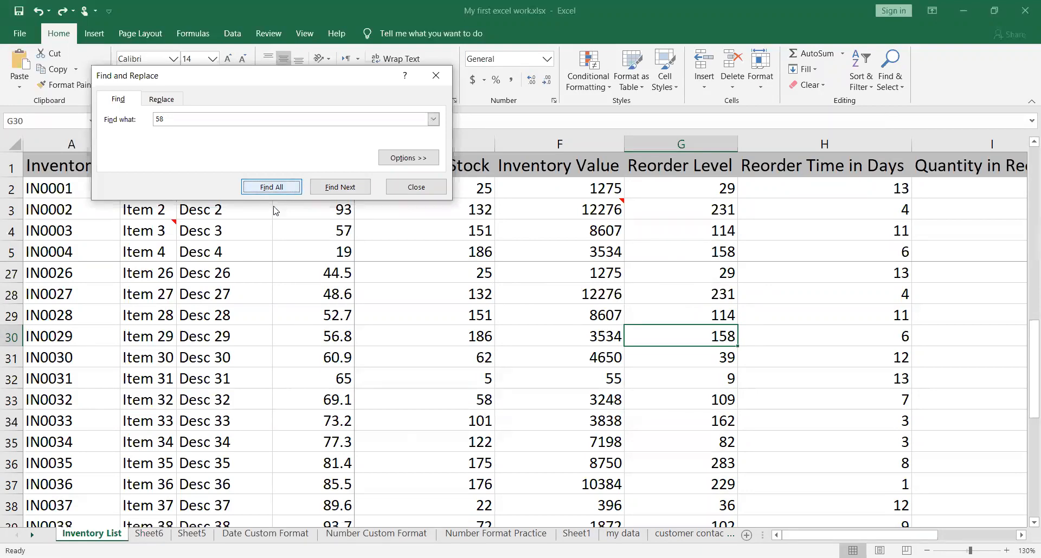
{"action": "left_click_drag", "start_coordinate": [280, 257], "coordinate": [217, 310]}
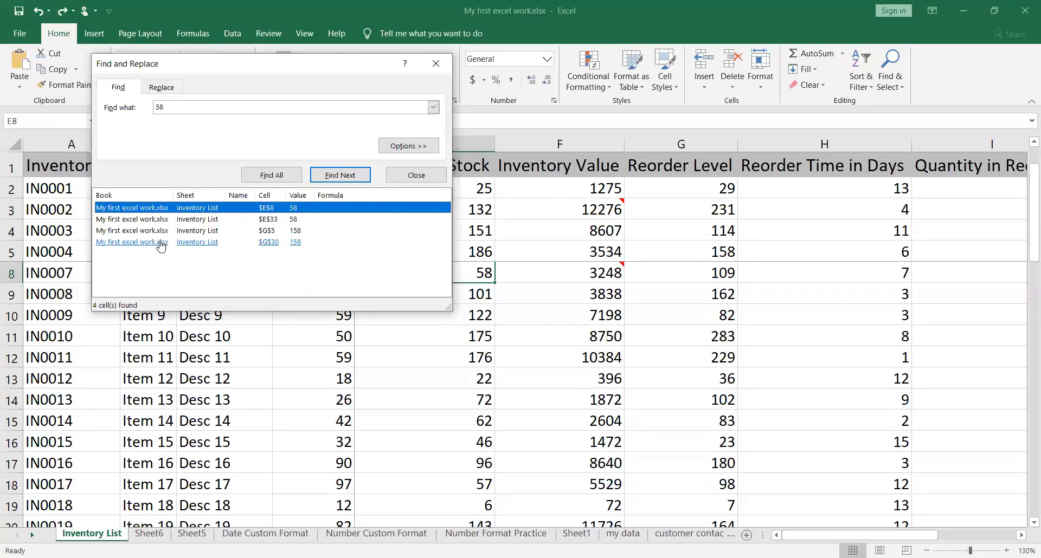
{"action": "left_click", "coordinate": [150, 220]}
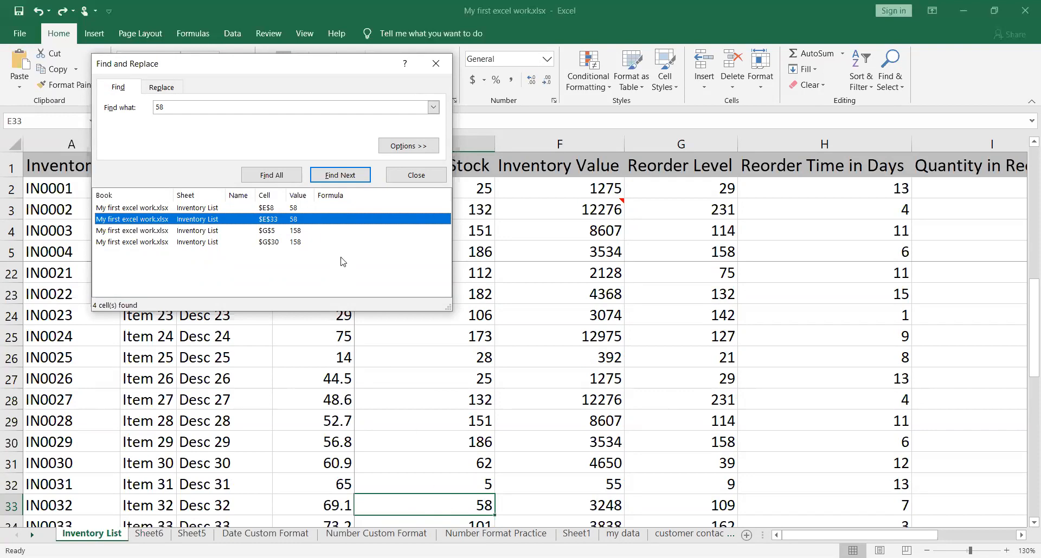
{"action": "left_click", "coordinate": [131, 231]}
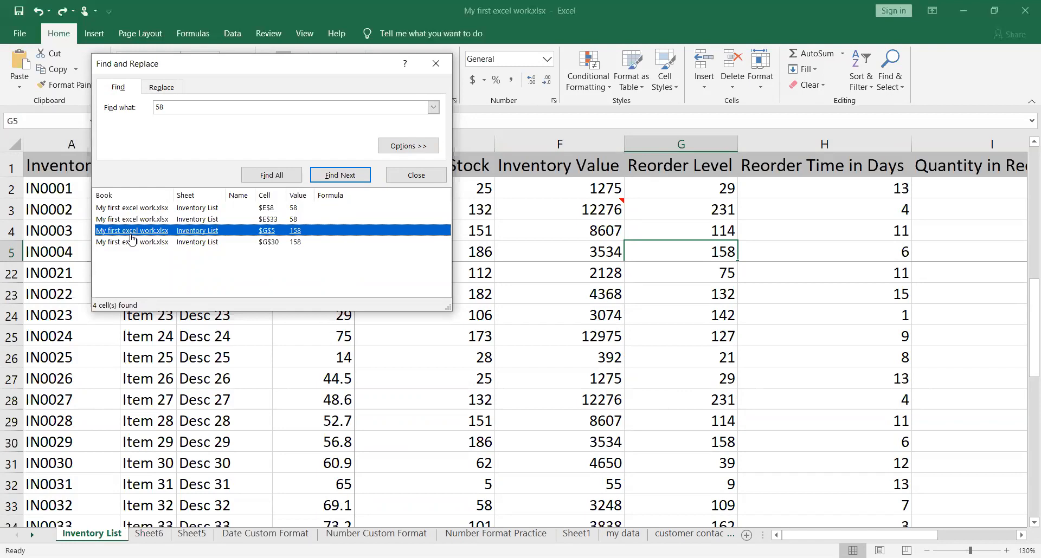
{"action": "left_click", "coordinate": [132, 242]}
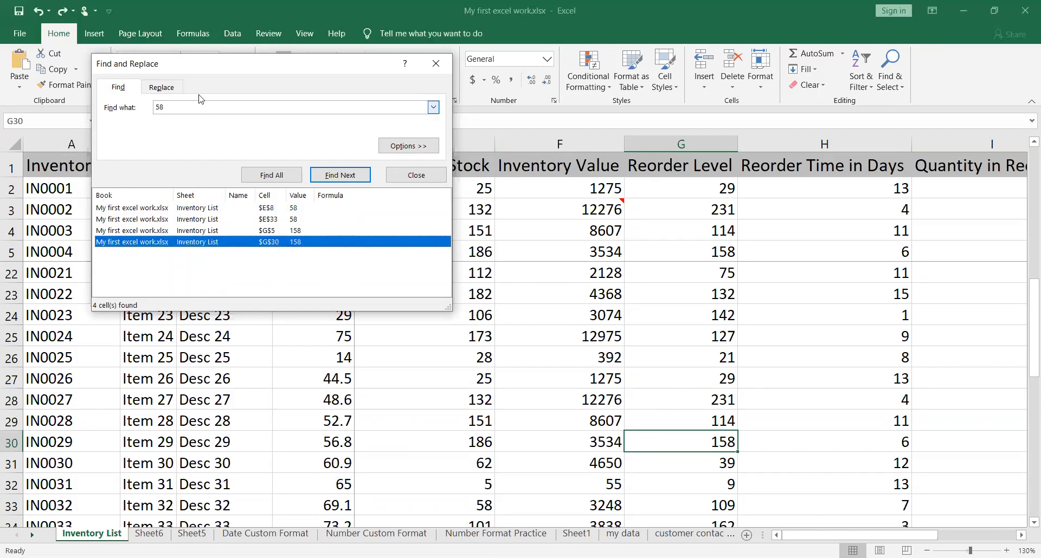
Go back through the results for G5, E33 and E8, and close the search.
{"action": "left_click_drag", "start_coordinate": [200, 68], "coordinate": [242, 110]}
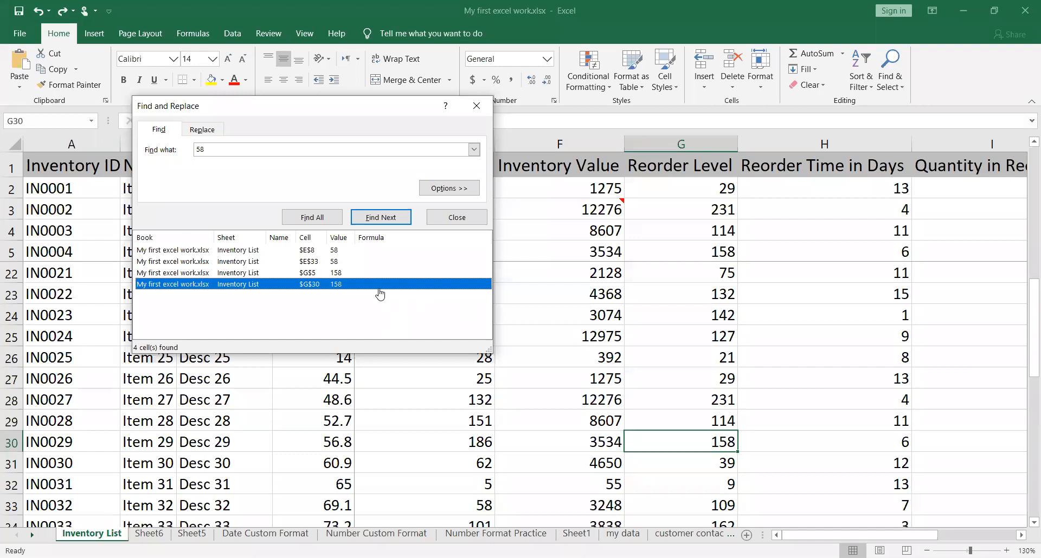
{"action": "left_click", "coordinate": [230, 272]}
{"action": "left_click", "coordinate": [232, 261]}
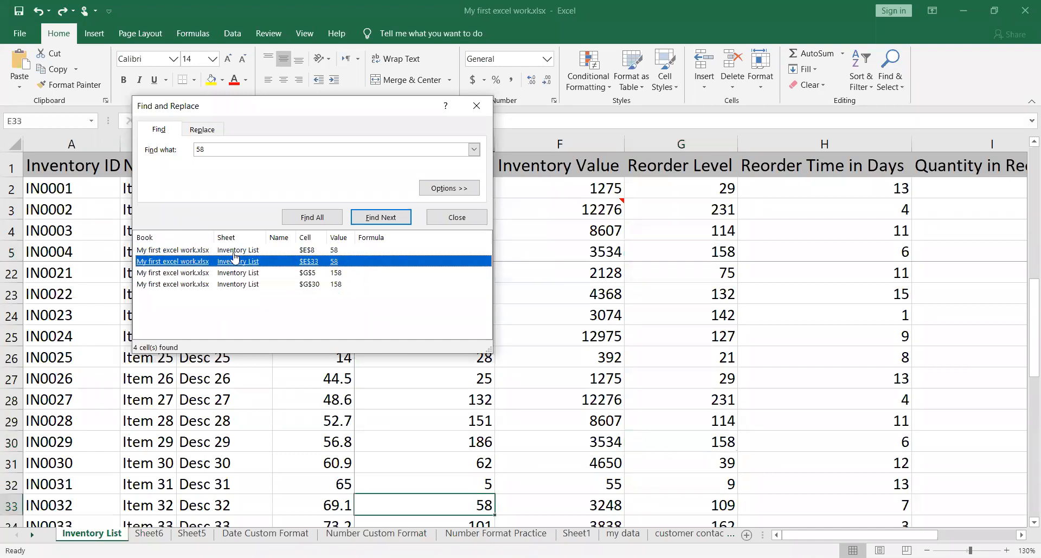
{"action": "left_click", "coordinate": [234, 251]}
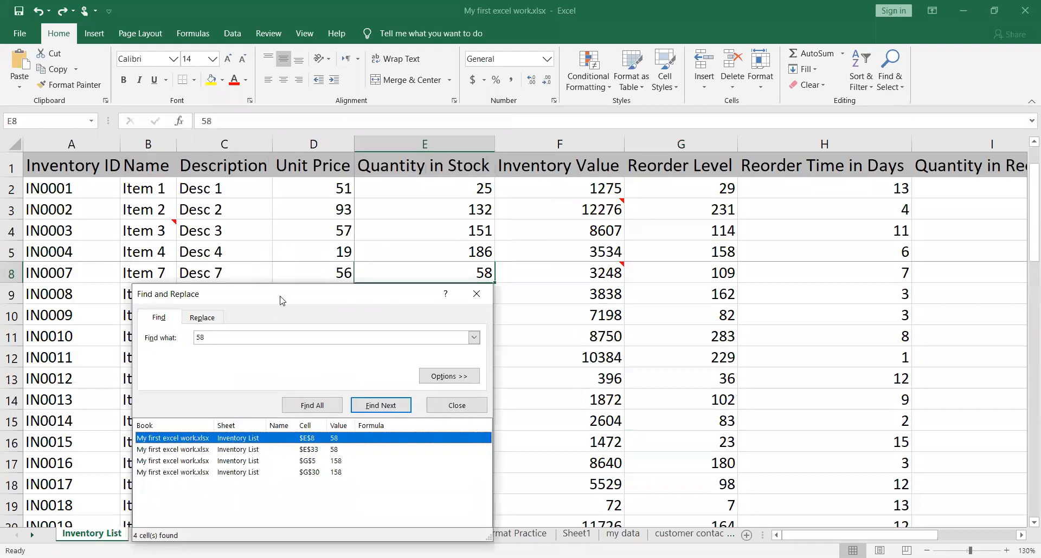
{"action": "left_click_drag", "start_coordinate": [281, 299], "coordinate": [743, 199]}
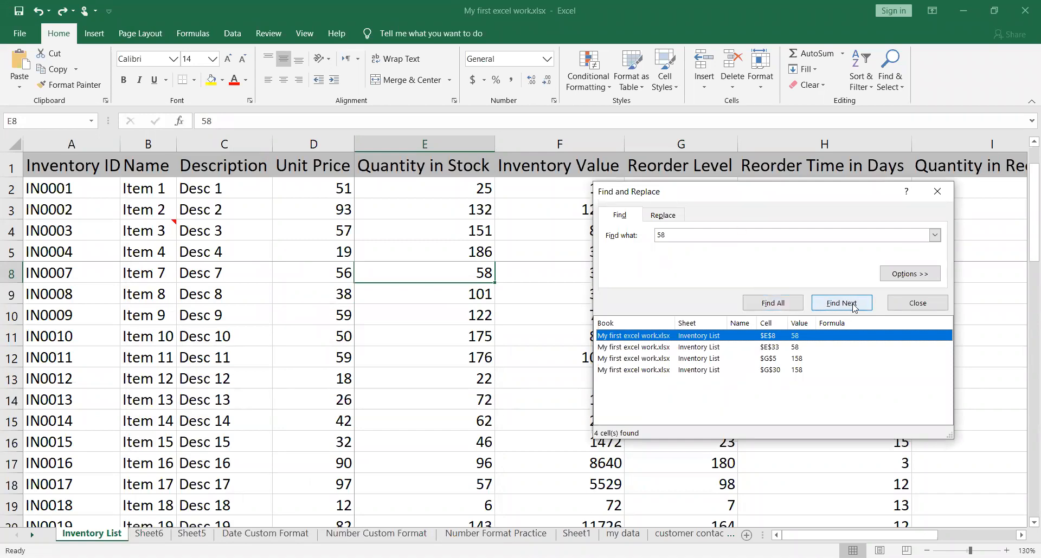
{"action": "left_click", "coordinate": [801, 306]}
{"action": "left_click", "coordinate": [916, 306]}
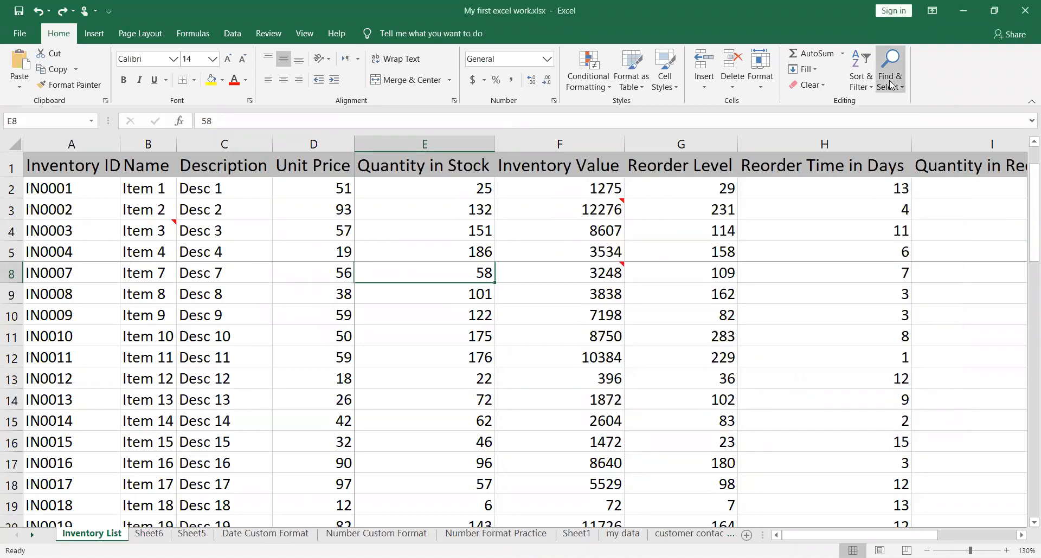
Reopen Find with 58 as the search value and step through its matches from cell E8.
{"action": "key", "text": "ctrl+f"}
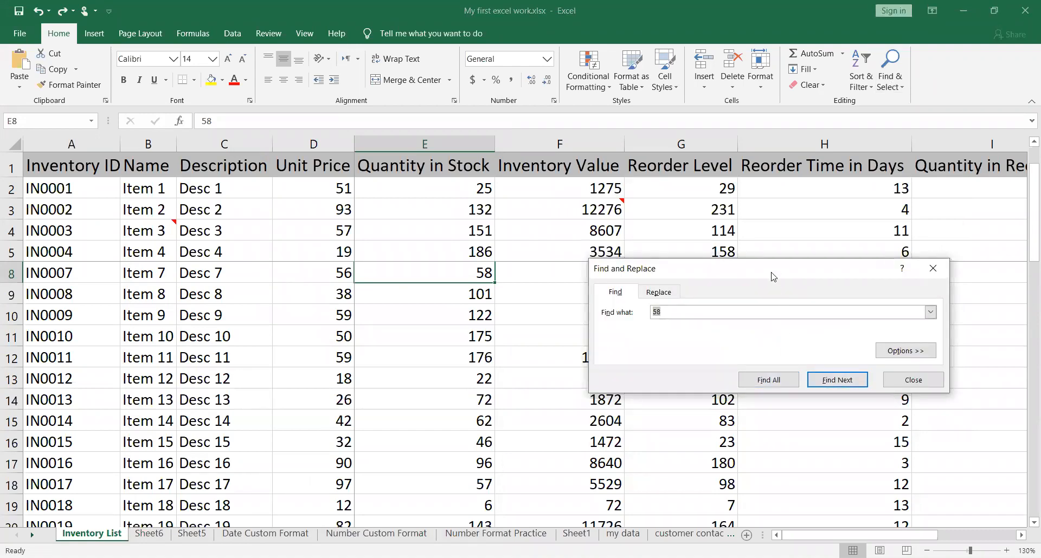
{"action": "left_click_drag", "start_coordinate": [772, 277], "coordinate": [827, 99]}
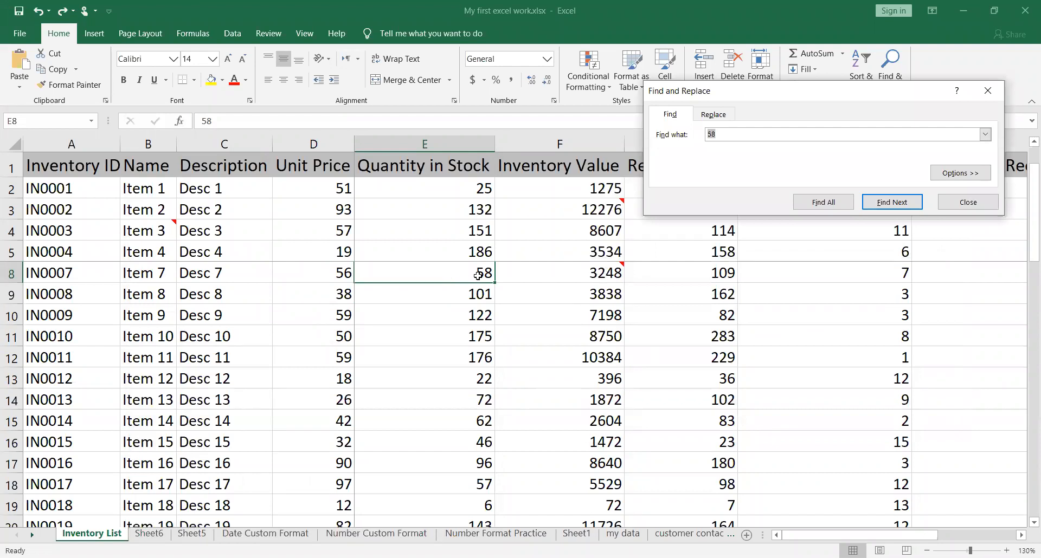
{"action": "left_click", "coordinate": [897, 204]}
{"action": "left_click", "coordinate": [897, 203]}
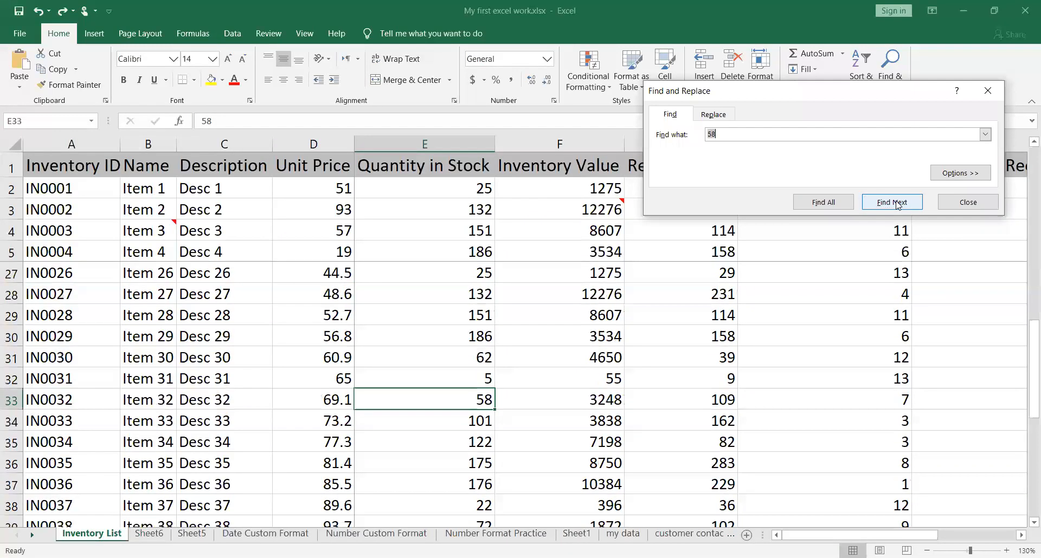
{"action": "left_click", "coordinate": [897, 204]}
{"action": "left_click", "coordinate": [897, 203]}
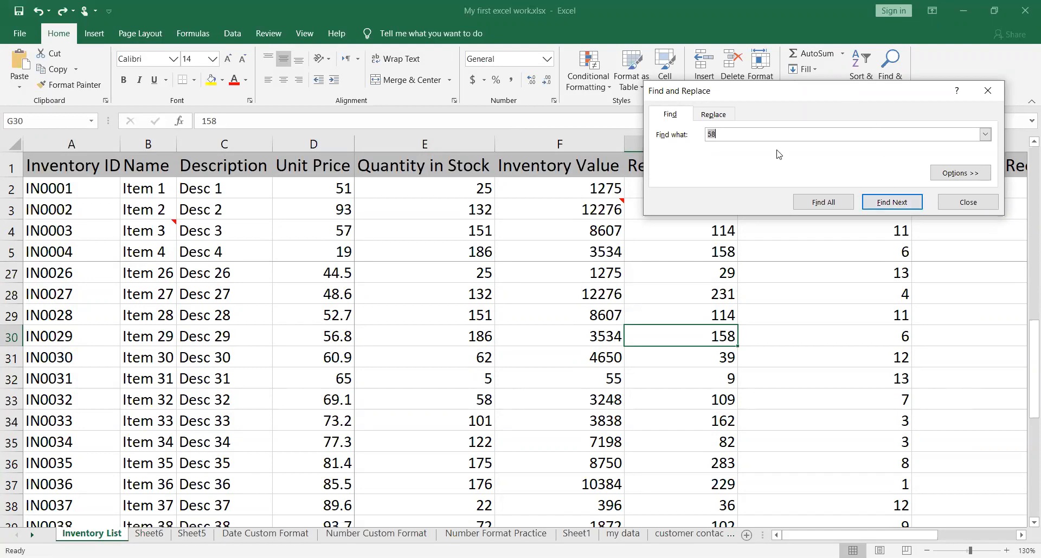
Expand the Find dialog to its additional search options.
{"action": "left_click_drag", "start_coordinate": [847, 94], "coordinate": [636, 70]}
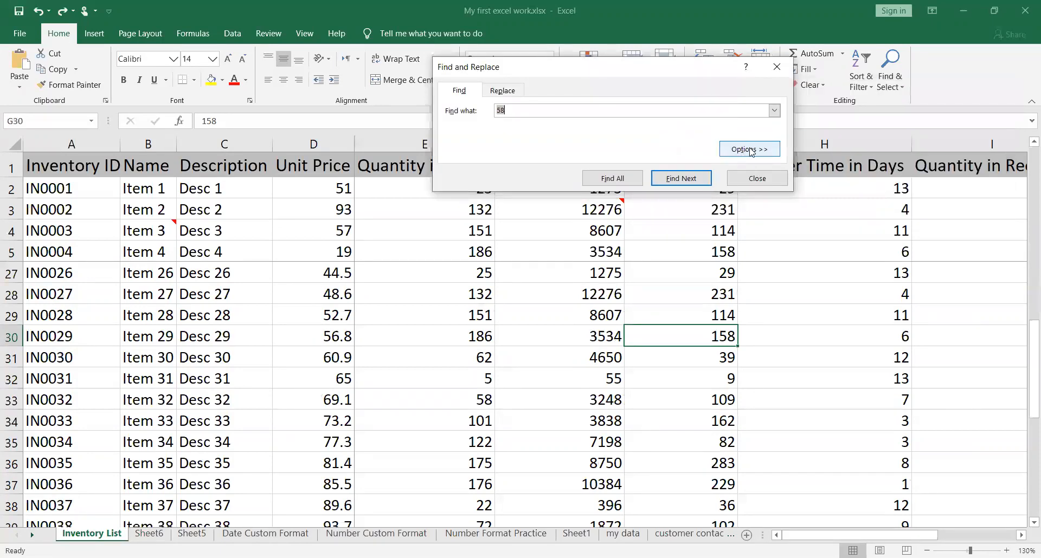
{"action": "left_click", "coordinate": [751, 150]}
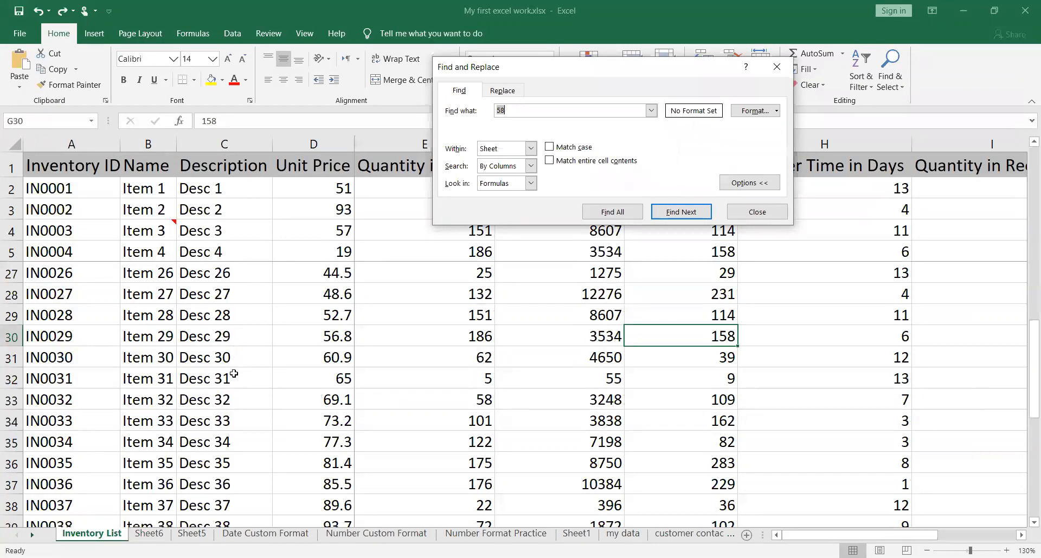
Replace the item names in cells B30, B31 and B32 with It 29, Soap and Lux Soap.
{"action": "left_click", "coordinate": [213, 334]}
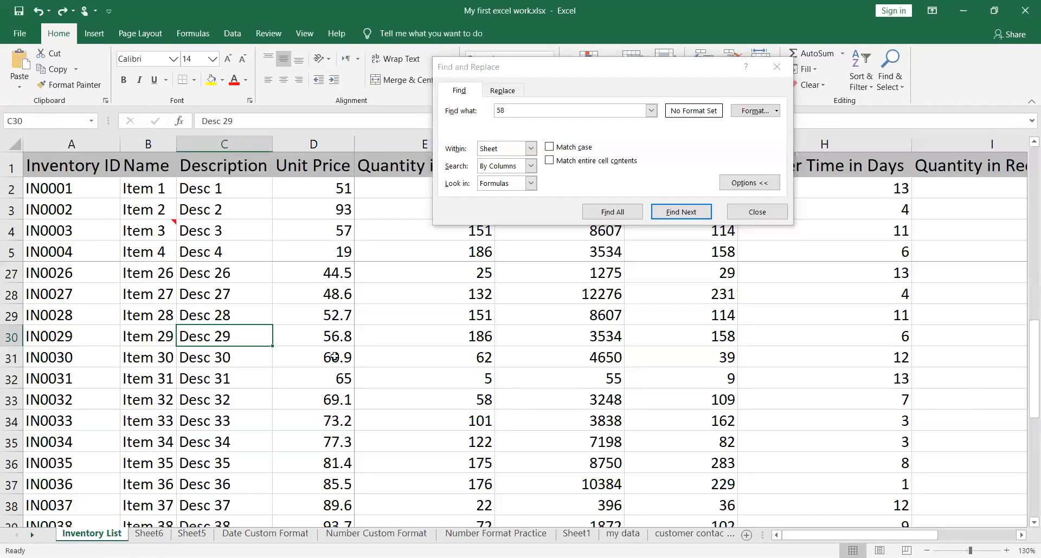
{"action": "key", "text": "Left"}
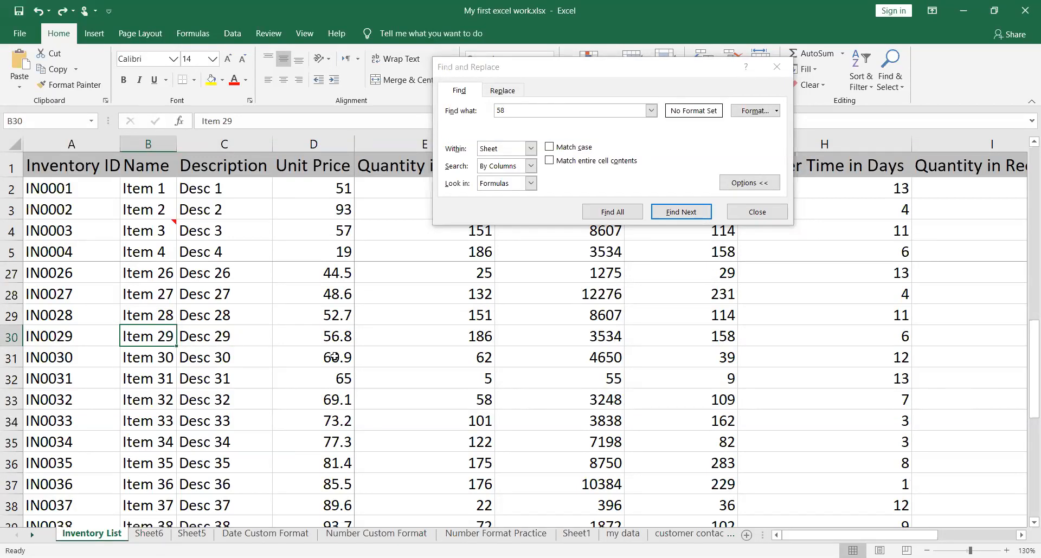
{"action": "type", "text": "It "}
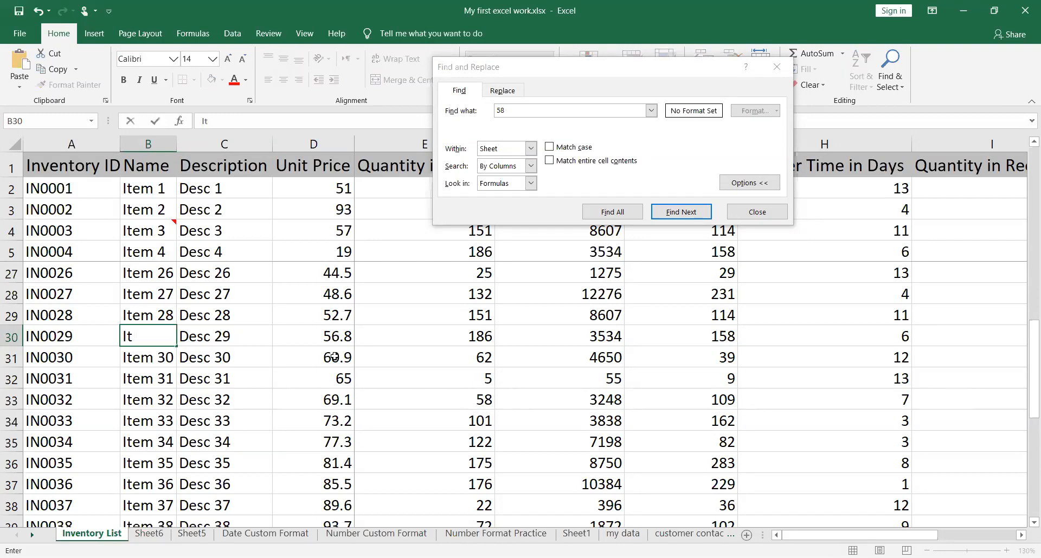
{"action": "type", "text": "29"}
{"action": "key", "text": "Return"}
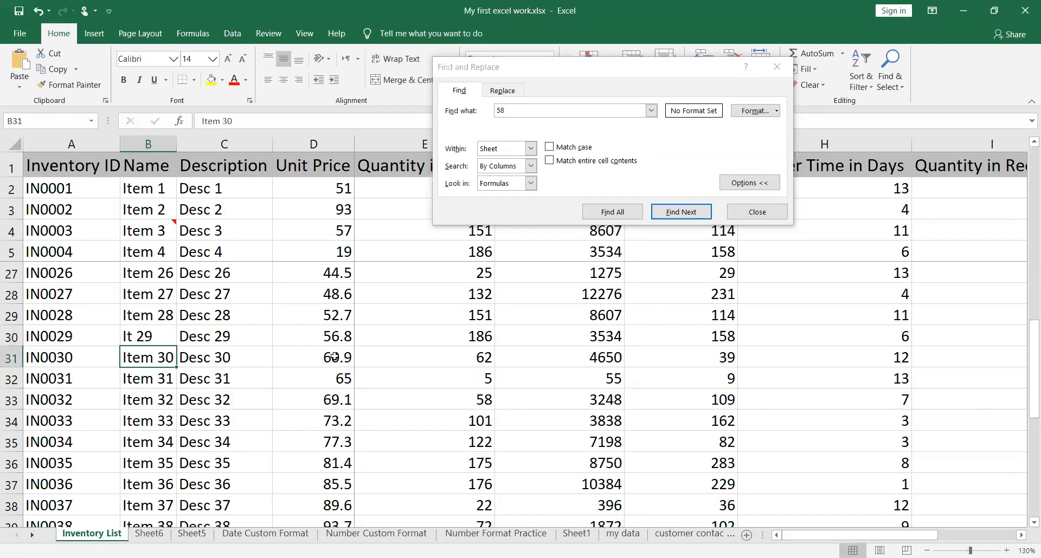
{"action": "type", "text": "Soap"}
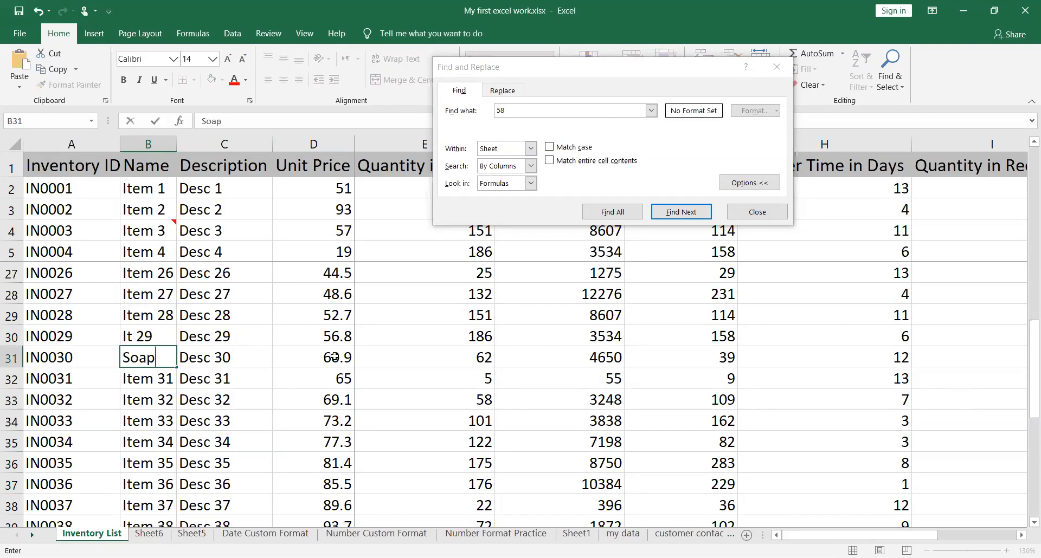
{"action": "key", "text": "Return"}
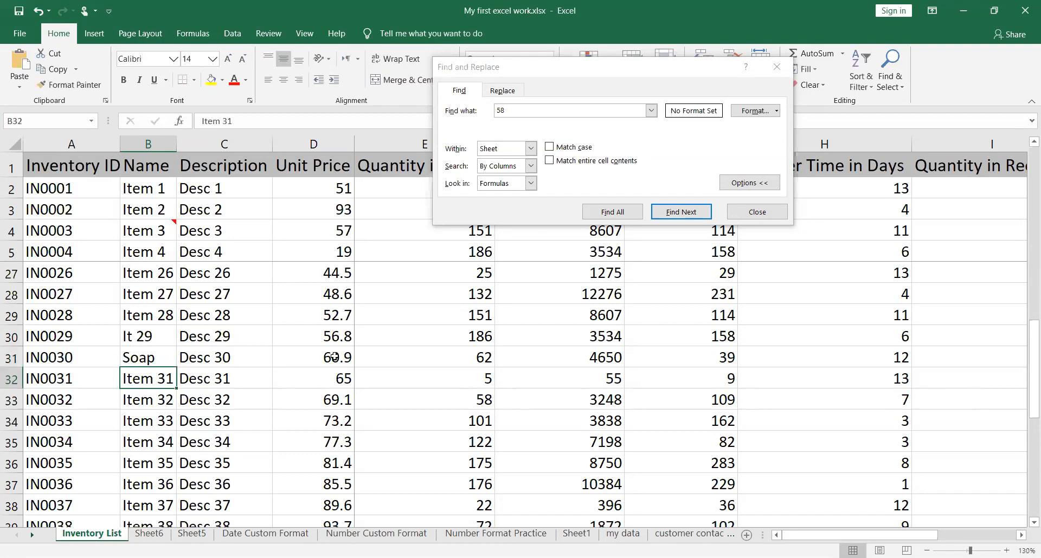
{"action": "type", "text": "Lux Soap"}
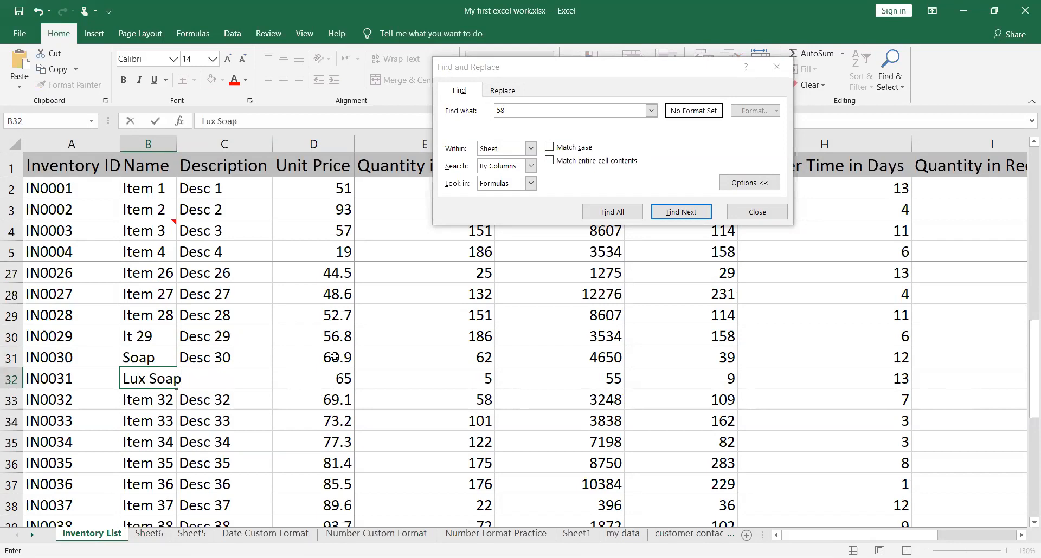
{"action": "key", "text": "Return"}
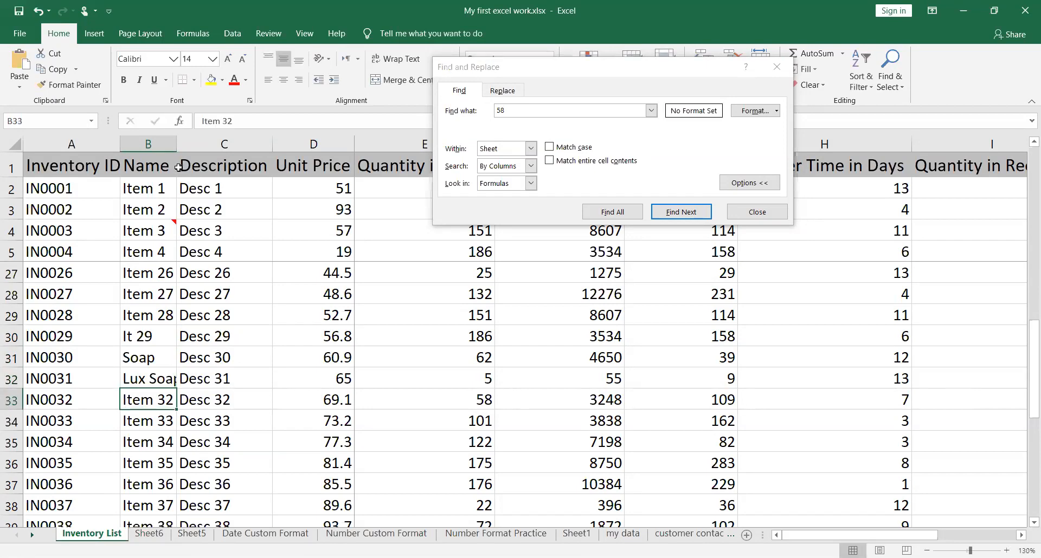
Fit column B's width to its contents and enter Eggs, Bread and Rusk in cells B33 to B35.
{"action": "left_click", "coordinate": [143, 184]}
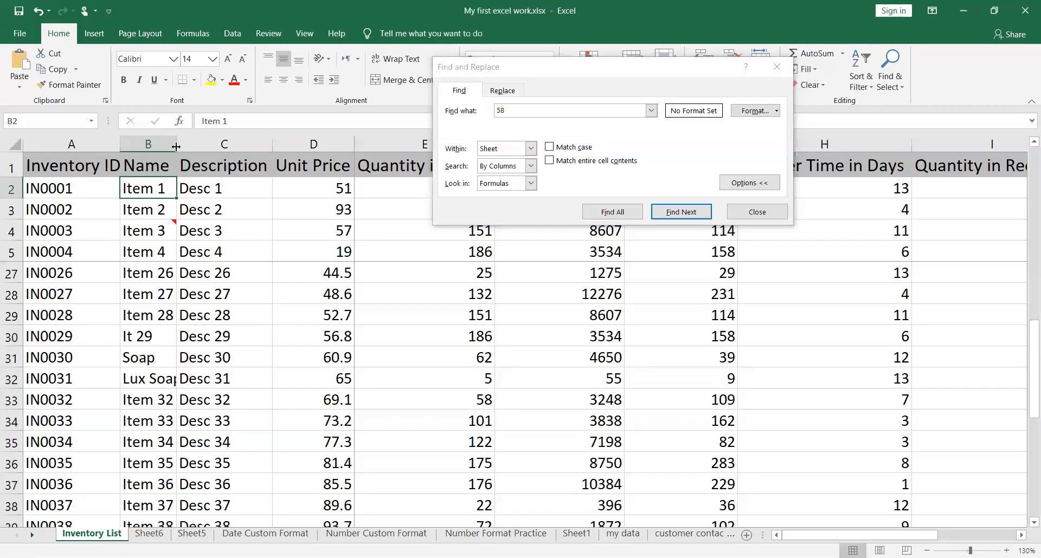
{"action": "double_click", "coordinate": [176, 147]}
{"action": "left_click", "coordinate": [163, 374]}
{"action": "left_click", "coordinate": [160, 398]}
{"action": "type", "text": "Eggs"}
{"action": "key", "text": "Return"}
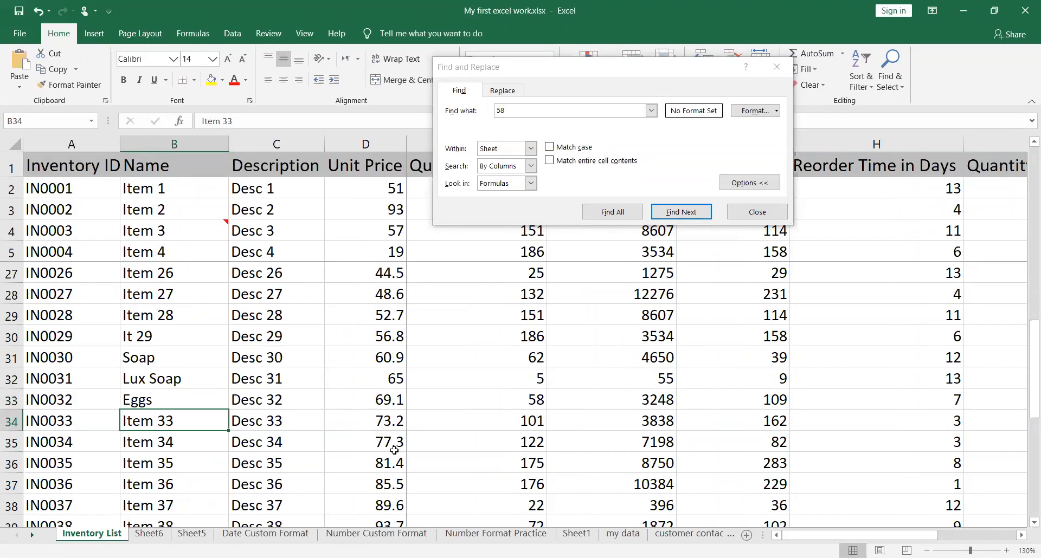
{"action": "type", "text": "Bread"}
{"action": "key", "text": "Return"}
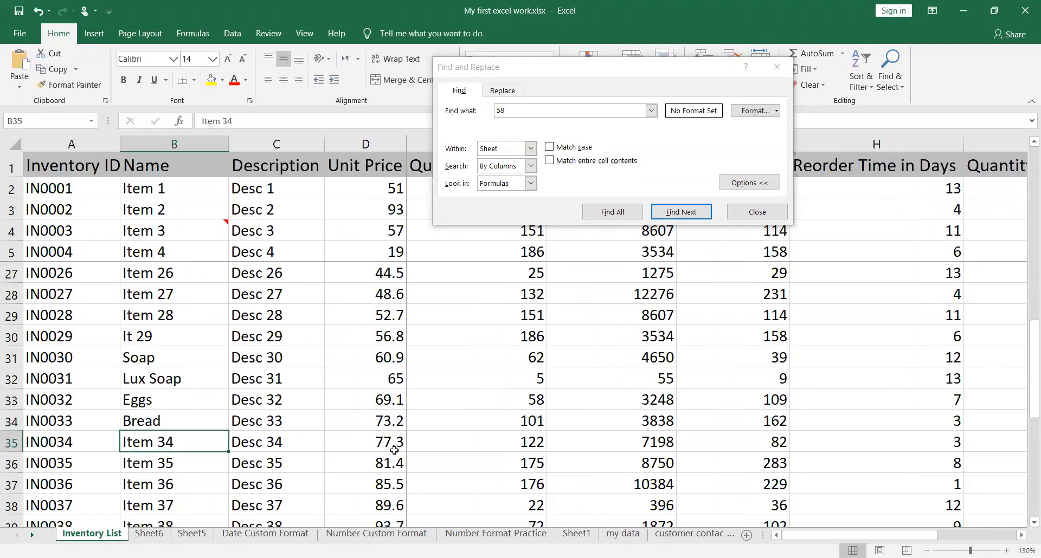
{"action": "type", "text": "Rusk"}
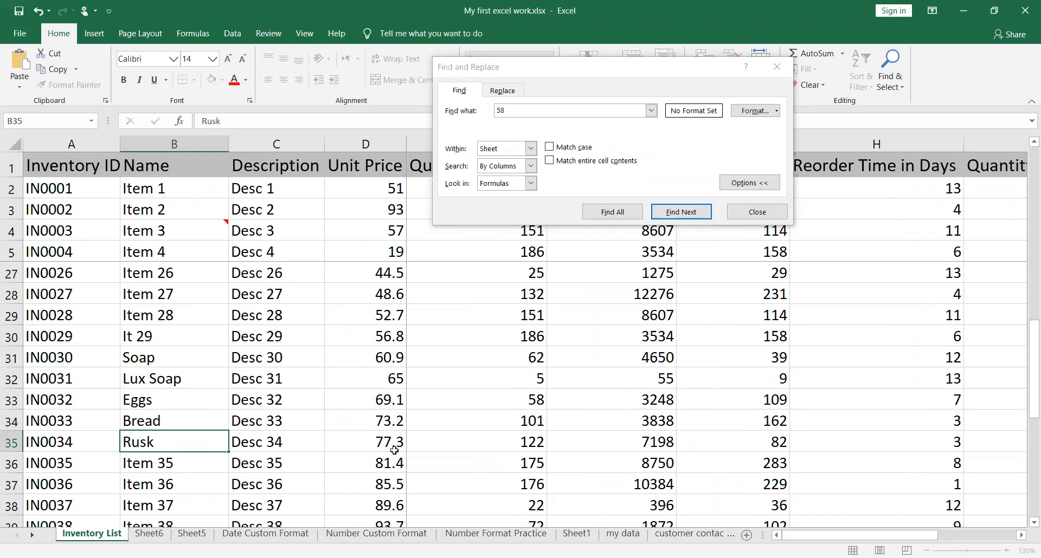
{"action": "key", "text": "Return"}
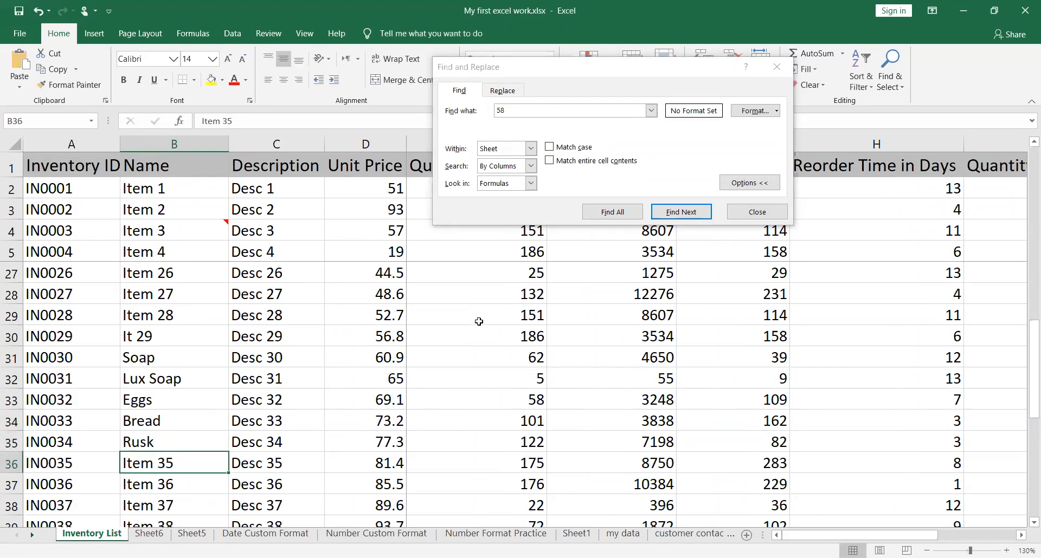
Copy Soap from cell B31 into cells C31, B36 and E34.
{"action": "left_click", "coordinate": [202, 379]}
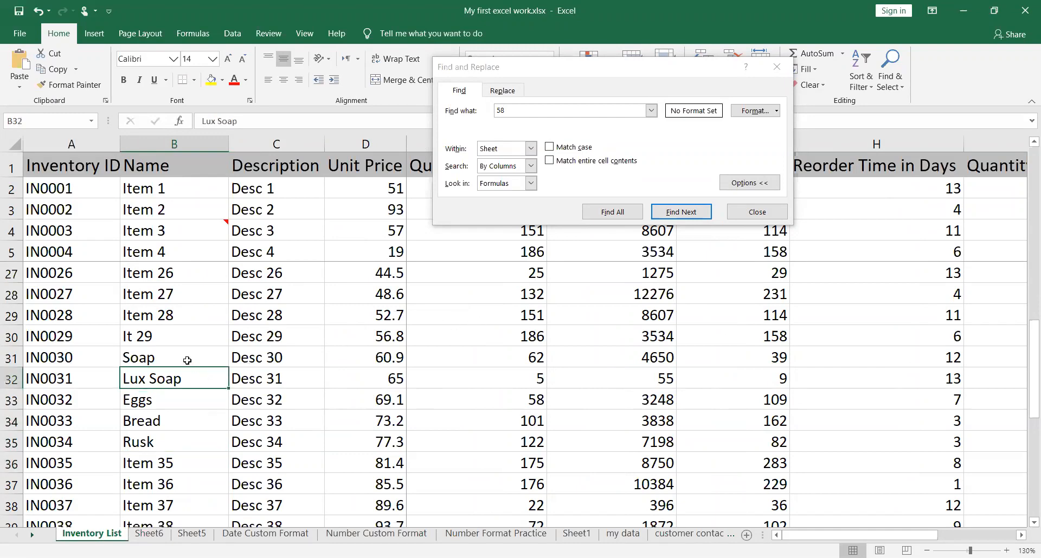
{"action": "left_click", "coordinate": [202, 358]}
{"action": "key", "text": "ctrl+c"}
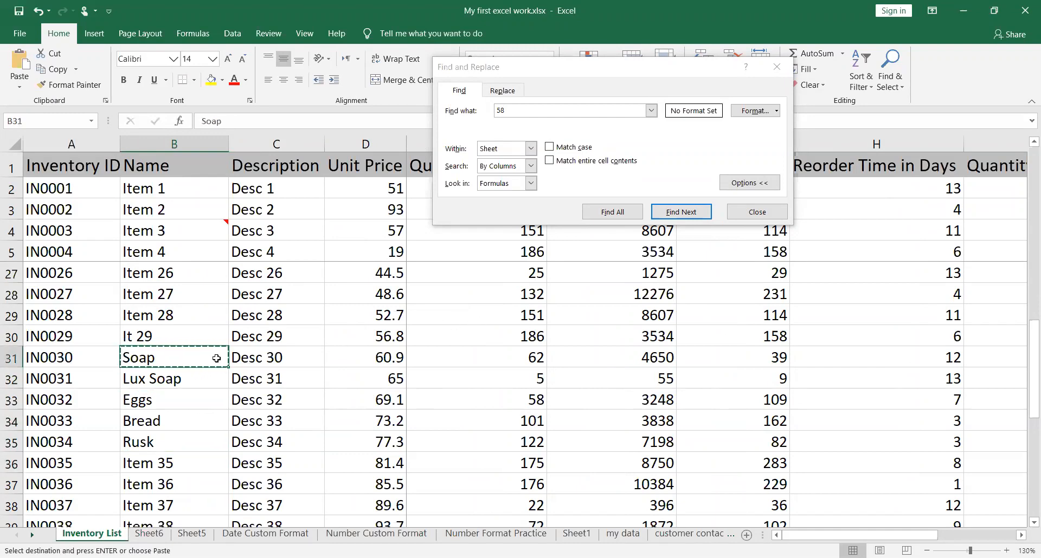
{"action": "key", "text": "Right"}
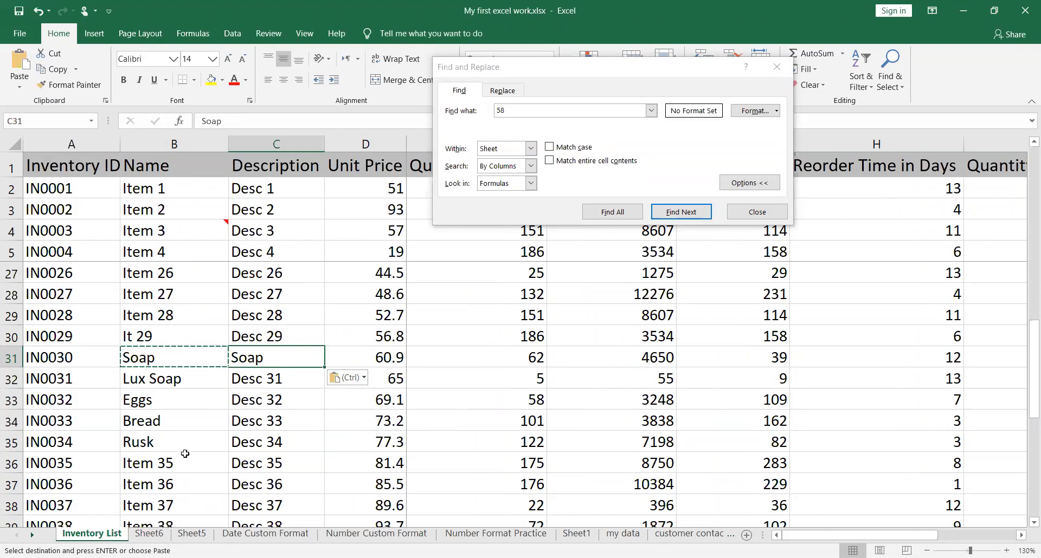
{"action": "left_click", "coordinate": [169, 465]}
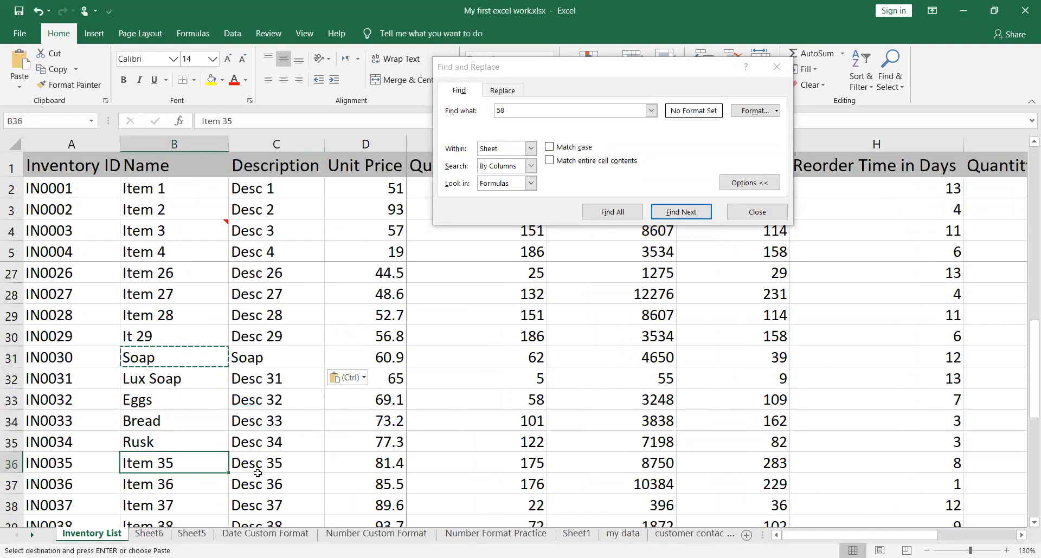
{"action": "key", "text": "ctrl+v"}
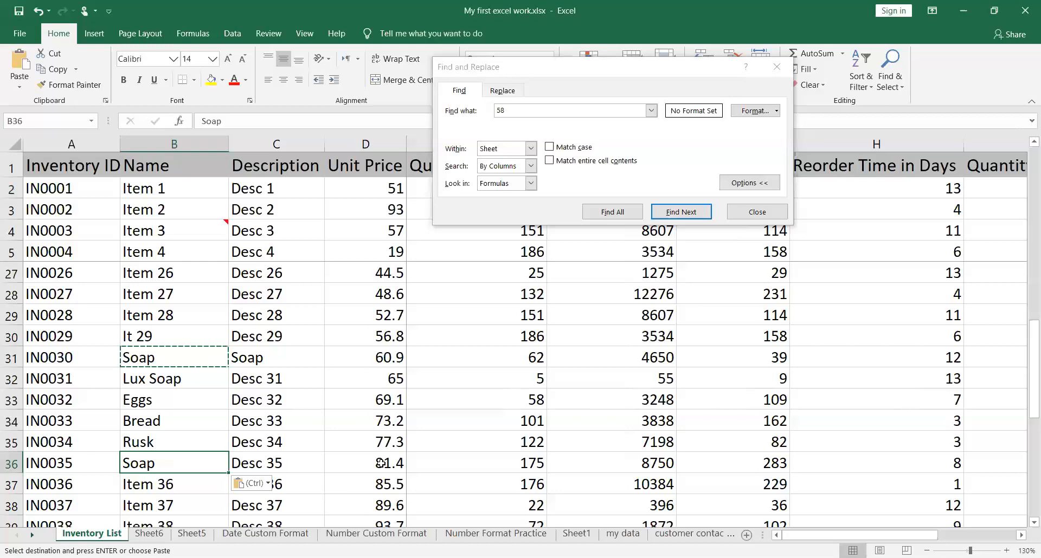
{"action": "left_click", "coordinate": [511, 461]}
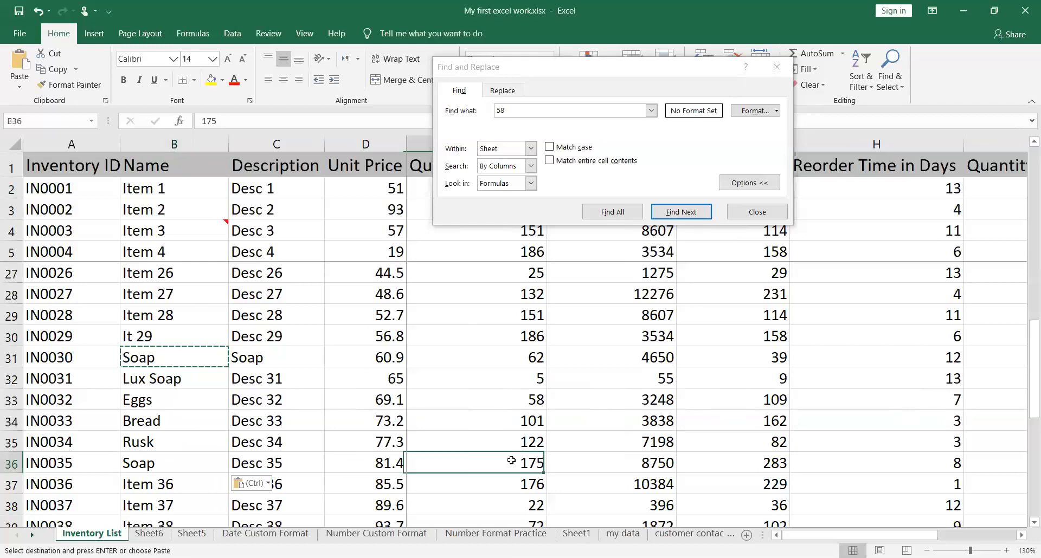
{"action": "left_click", "coordinate": [537, 421]}
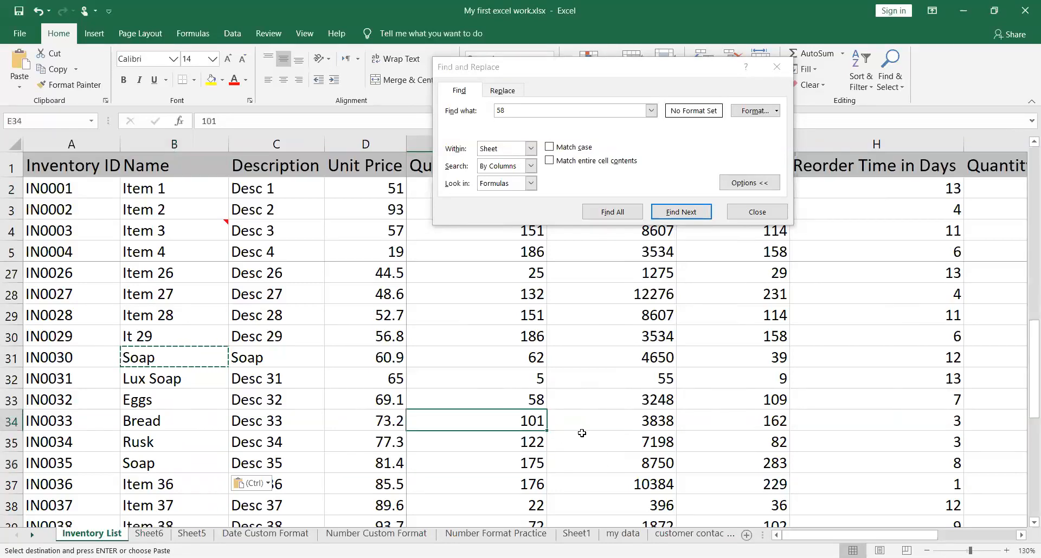
{"action": "key", "text": "ctrl+v"}
Select cell E33 and enter Soap as the Find search value.
{"action": "left_click", "coordinate": [501, 392]}
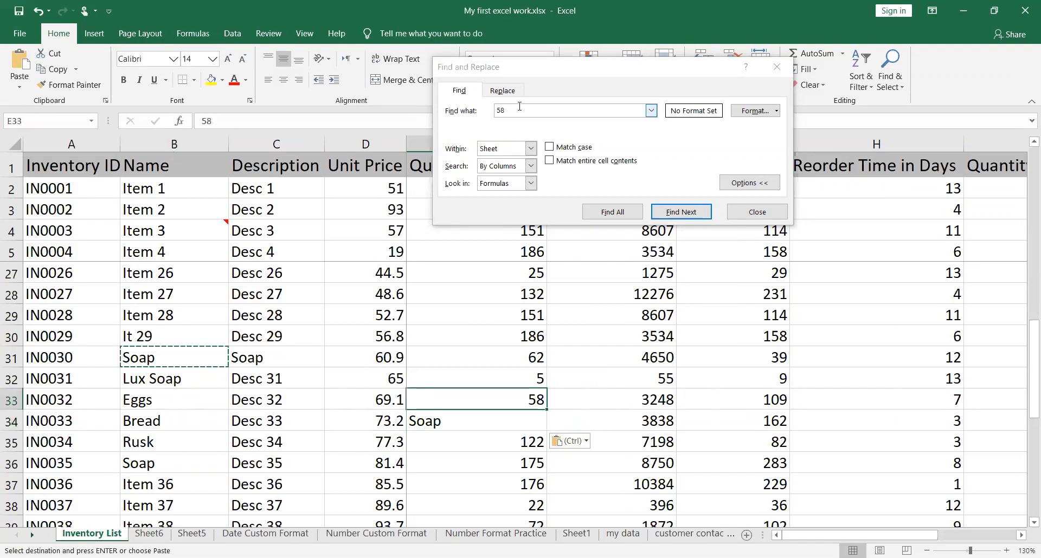
{"action": "key", "text": "ctrl+f"}
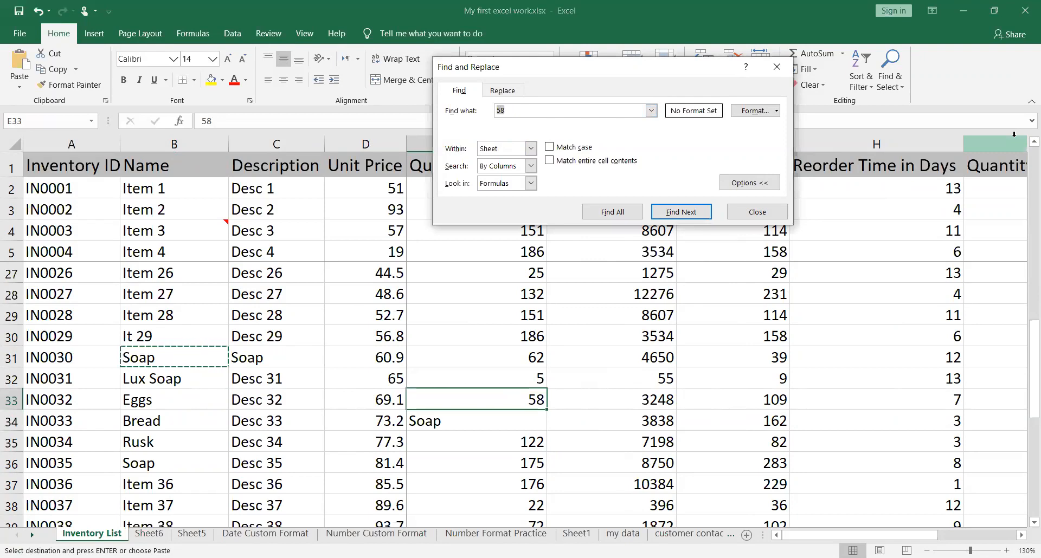
{"action": "type", "text": "Soap"}
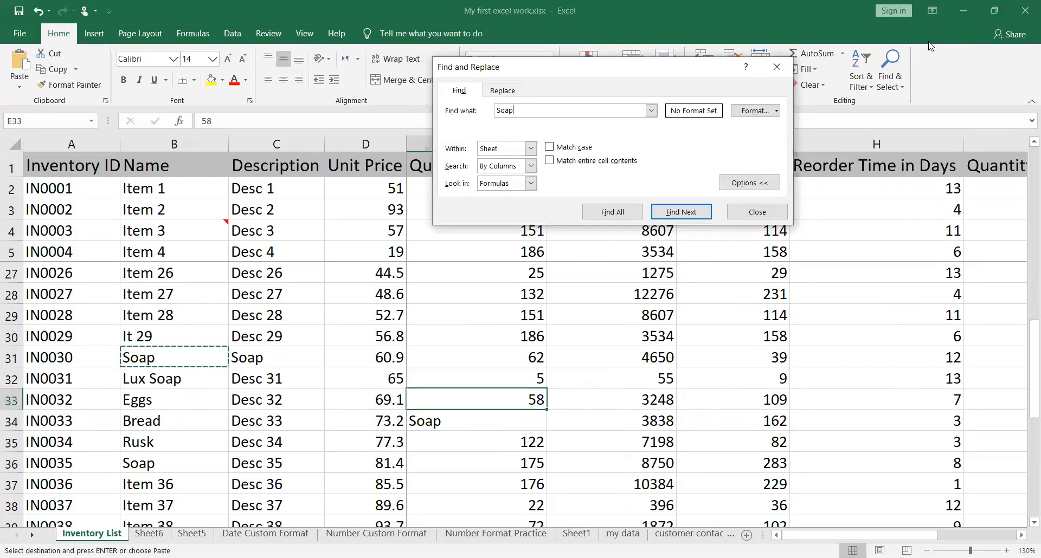
Switch the search scope from Sheet to Workbook and back to Sheet.
{"action": "left_click", "coordinate": [531, 150]}
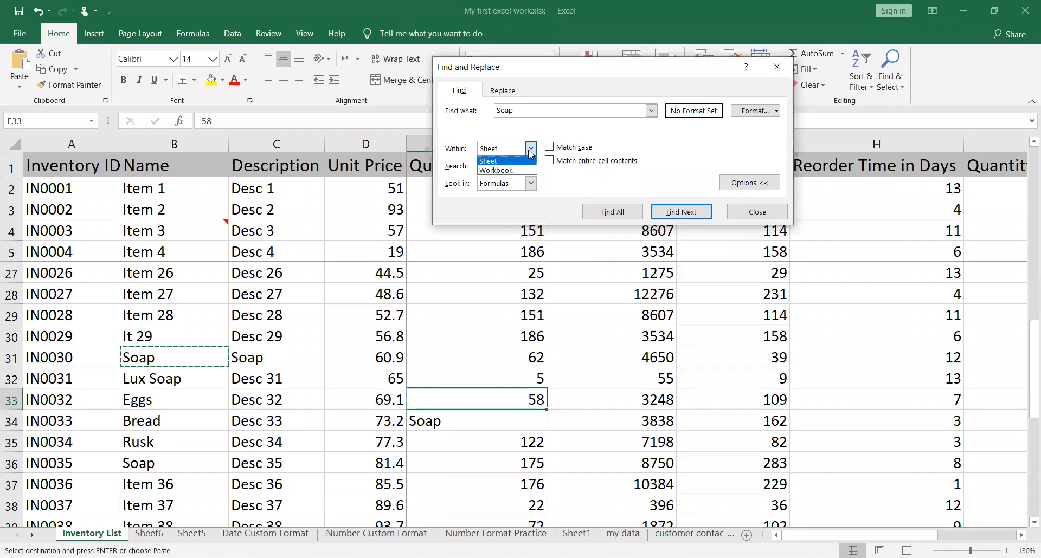
{"action": "left_click", "coordinate": [530, 152]}
{"action": "left_click", "coordinate": [530, 151]}
{"action": "left_click", "coordinate": [532, 152]}
{"action": "left_click", "coordinate": [532, 152]}
{"action": "left_click", "coordinate": [530, 149]}
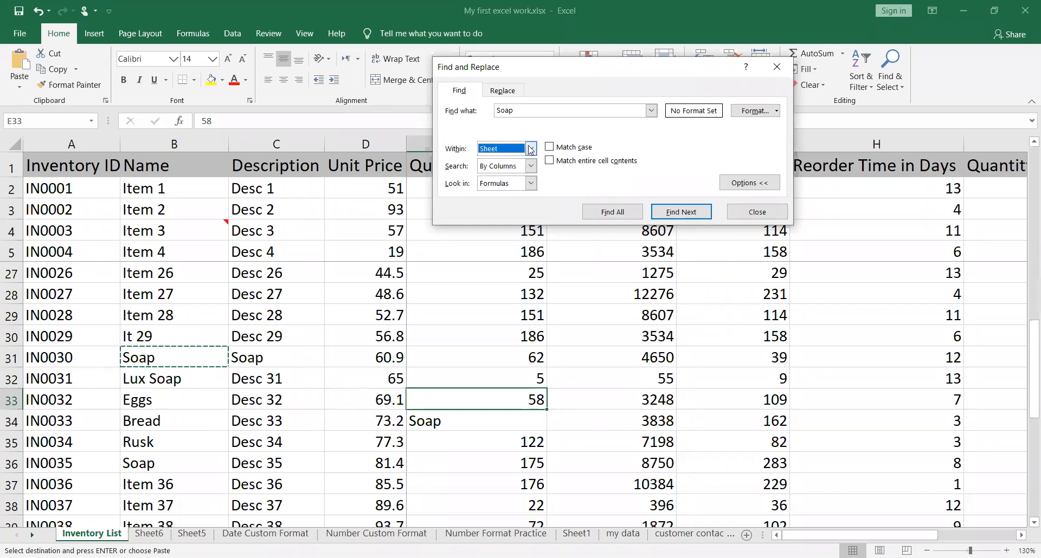
{"action": "left_click", "coordinate": [530, 150]}
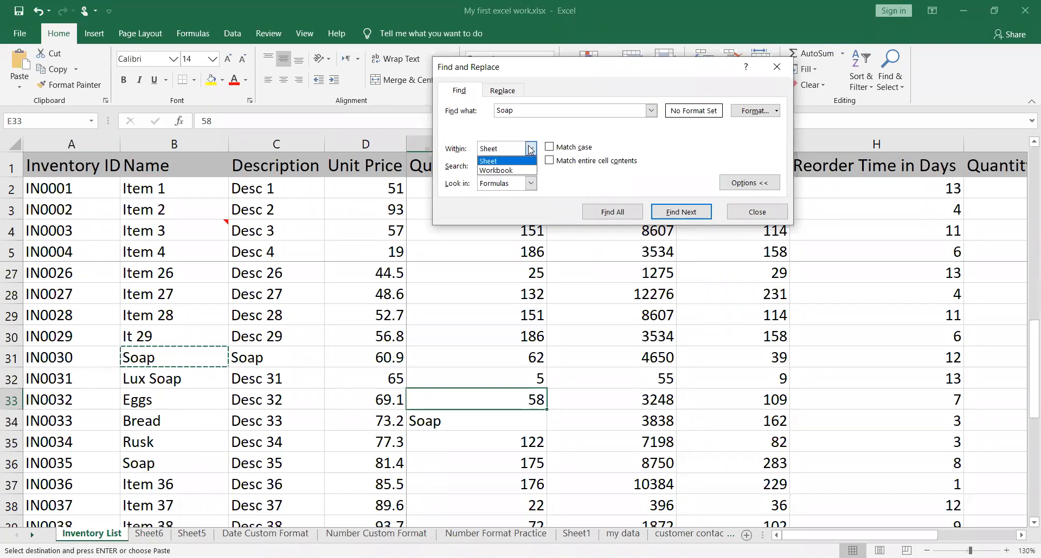
{"action": "left_click", "coordinate": [506, 170]}
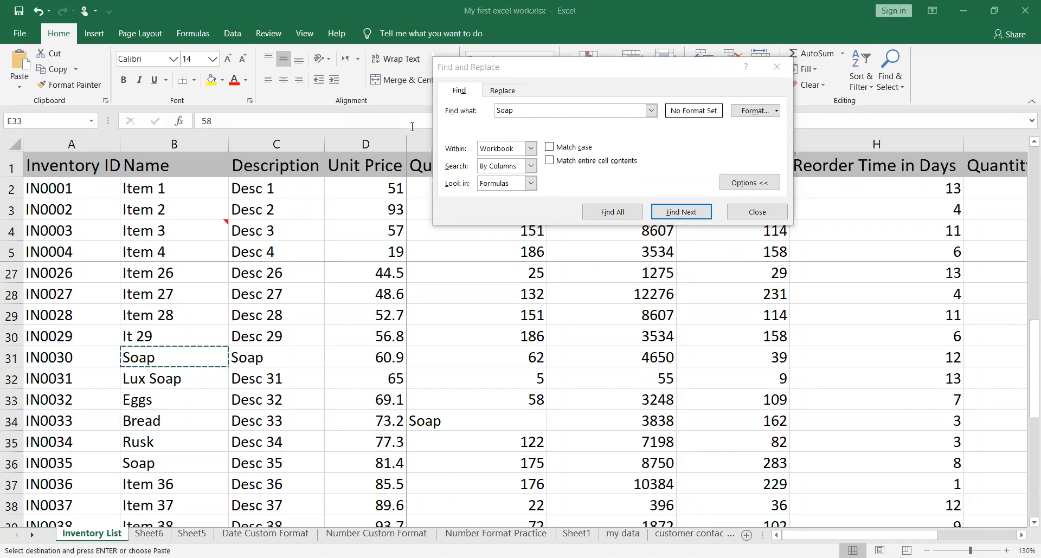
{"action": "left_click", "coordinate": [531, 150]}
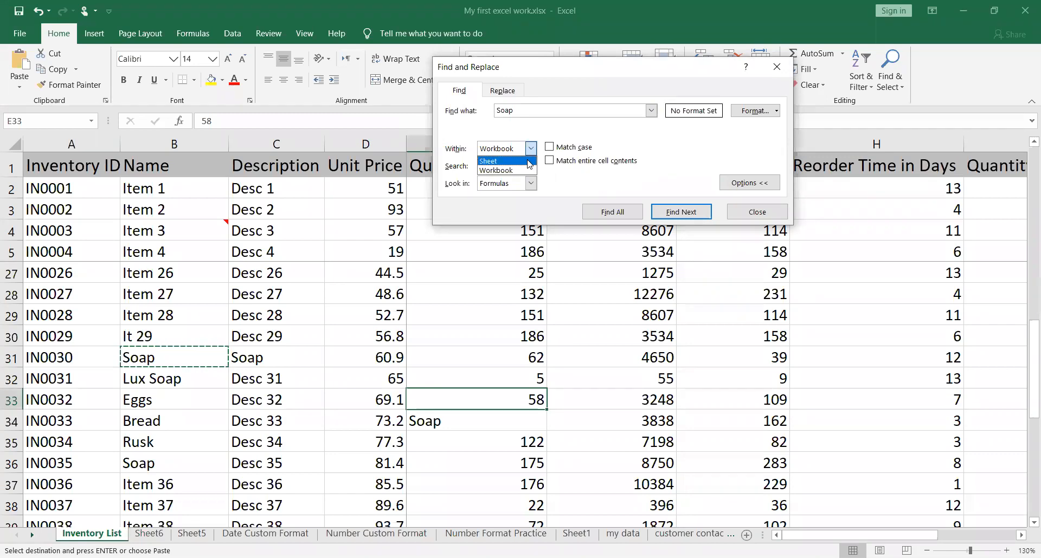
{"action": "left_click", "coordinate": [529, 163]}
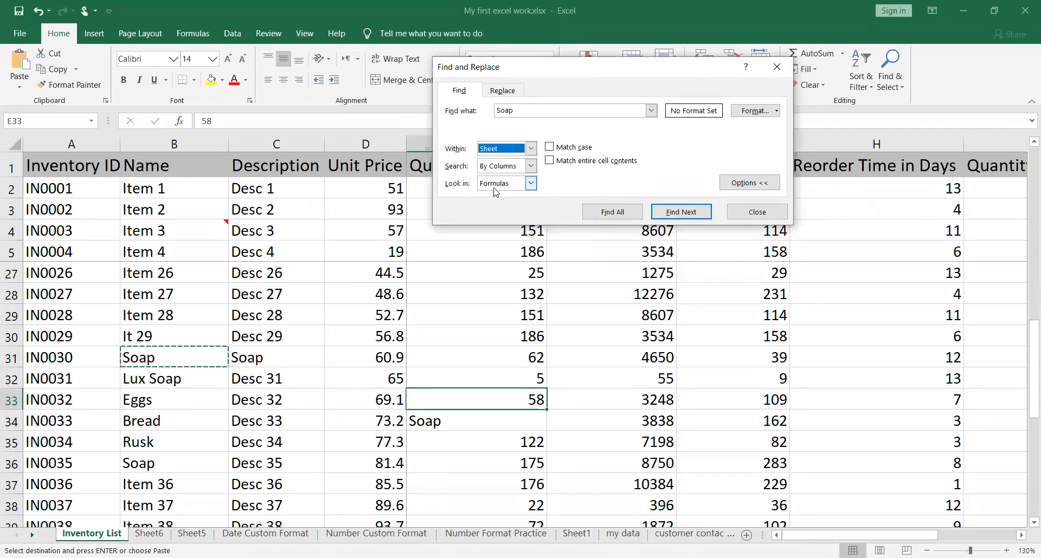
Set the search order to By Rows and find the next Soap starting from cell A3.
{"action": "left_click", "coordinate": [531, 166]}
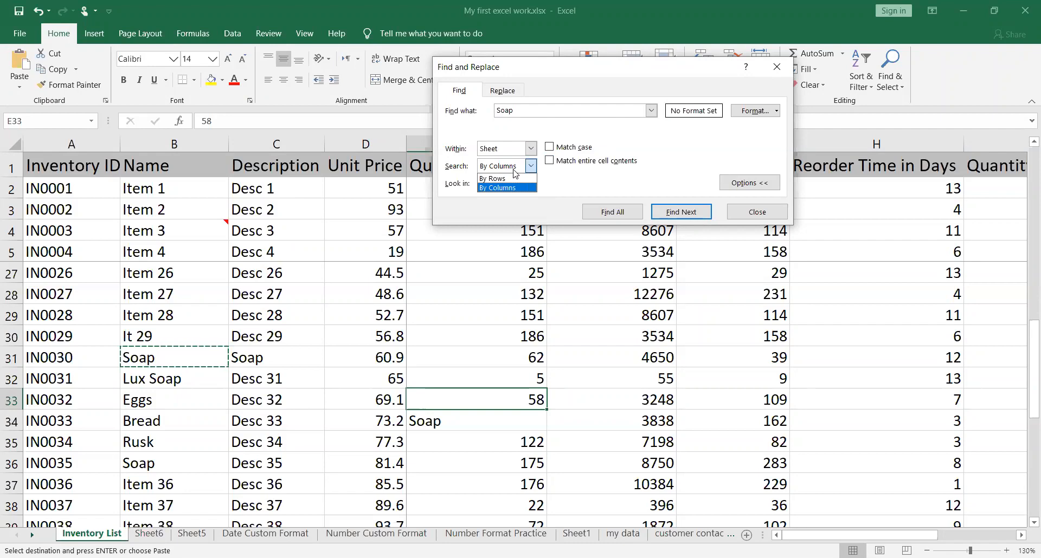
{"action": "left_click", "coordinate": [515, 178]}
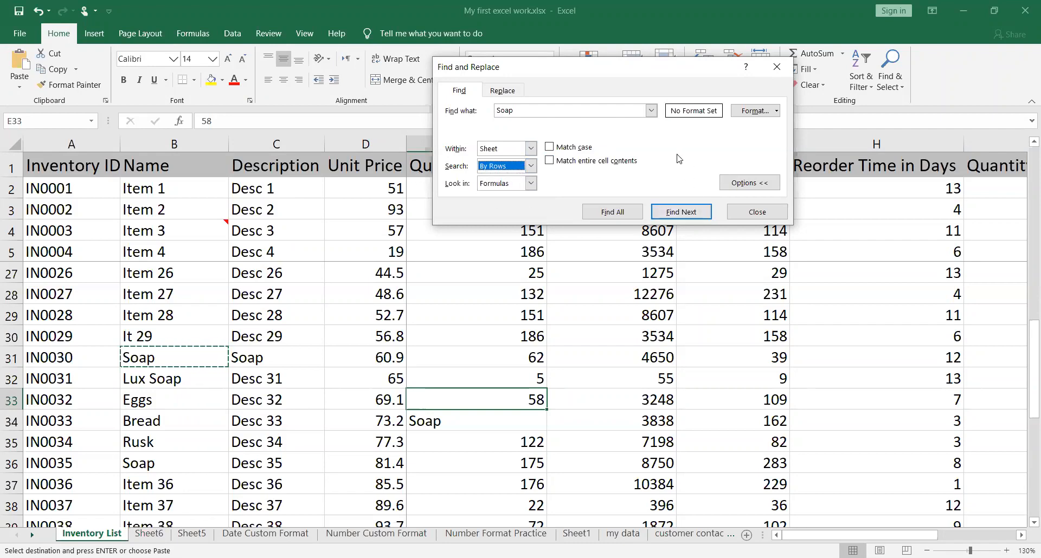
{"action": "left_click", "coordinate": [104, 210]}
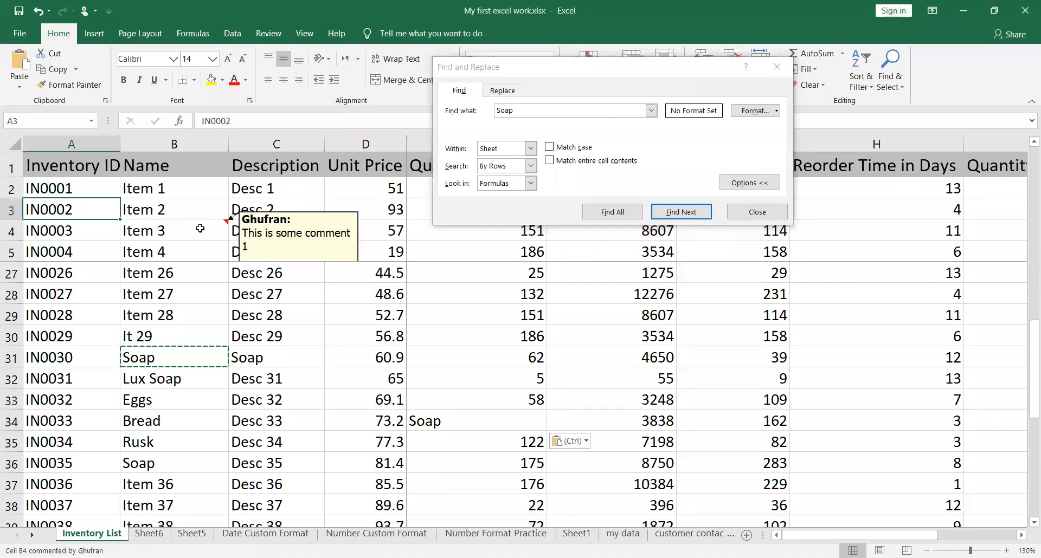
{"action": "left_click", "coordinate": [678, 212]}
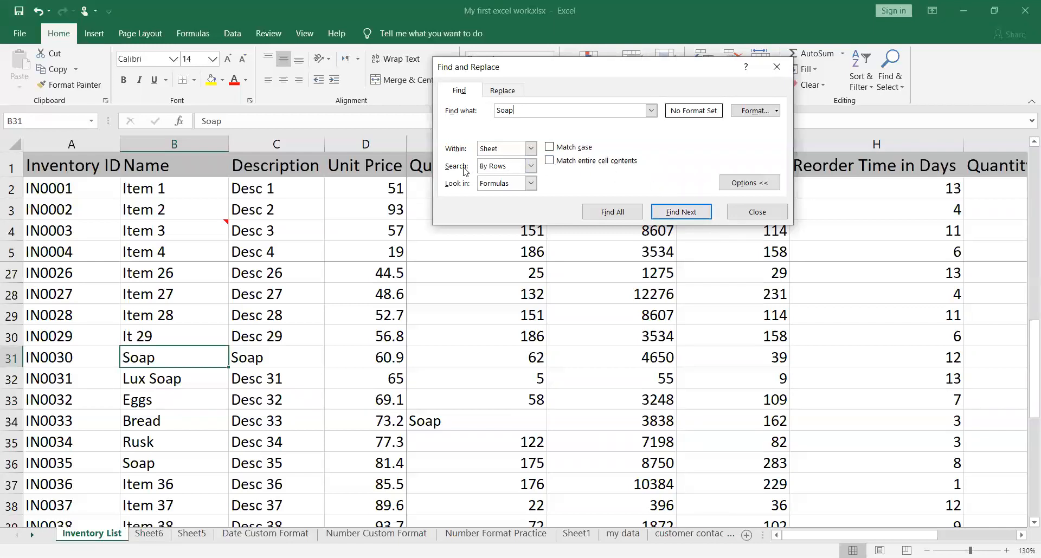
{"action": "left_click", "coordinate": [531, 167]}
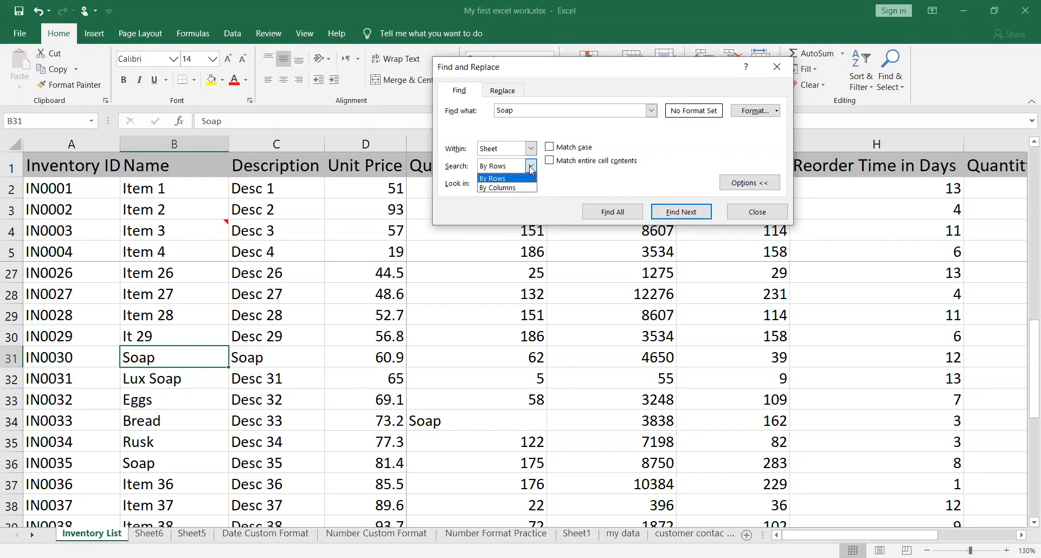
{"action": "left_click", "coordinate": [531, 168]}
{"action": "left_click", "coordinate": [530, 167]}
{"action": "left_click", "coordinate": [530, 167]}
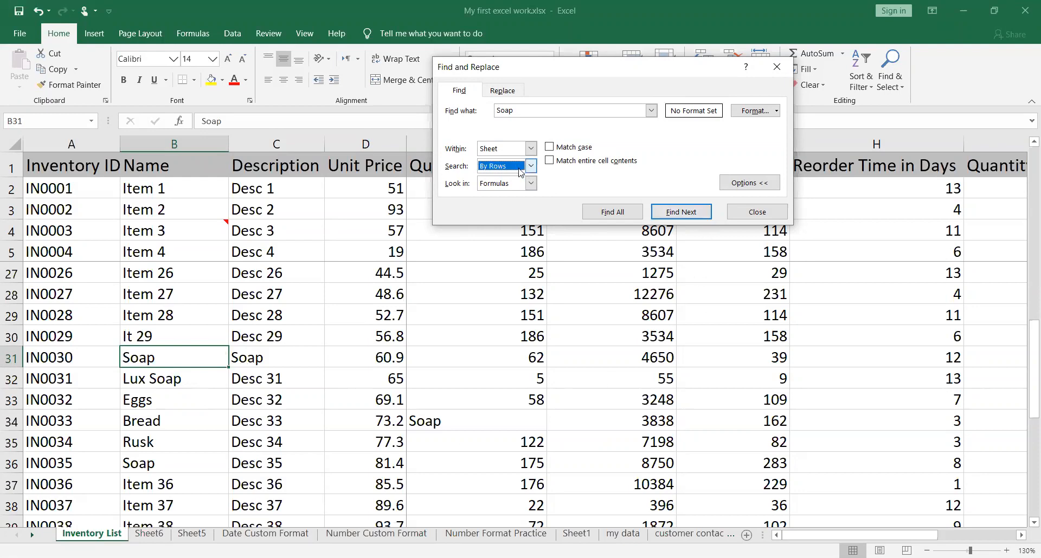
Step through the next four Soap matches by rows, moving the Find dialog clear of the Quantity in Stock column.
{"action": "left_click", "coordinate": [684, 212]}
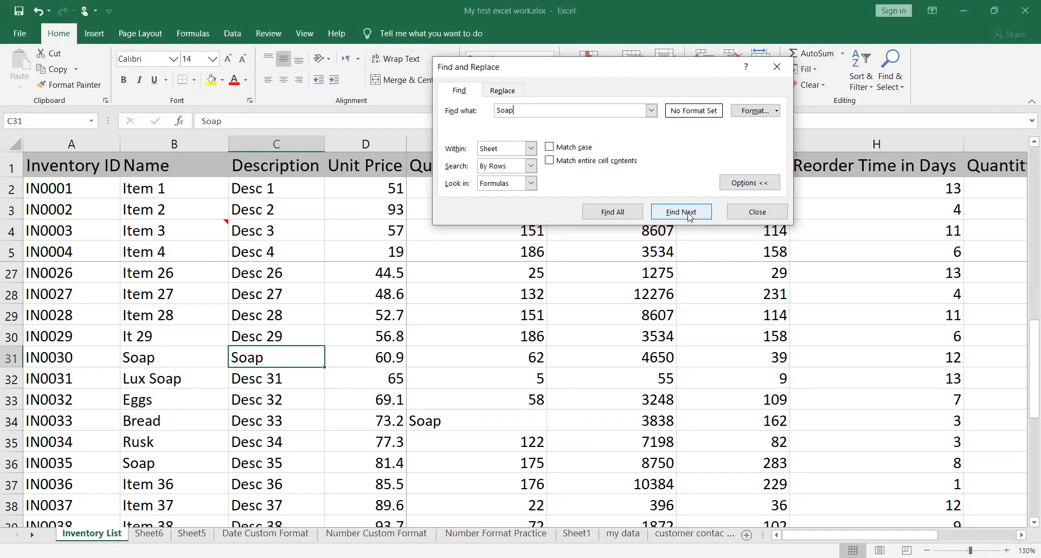
{"action": "left_click", "coordinate": [689, 216]}
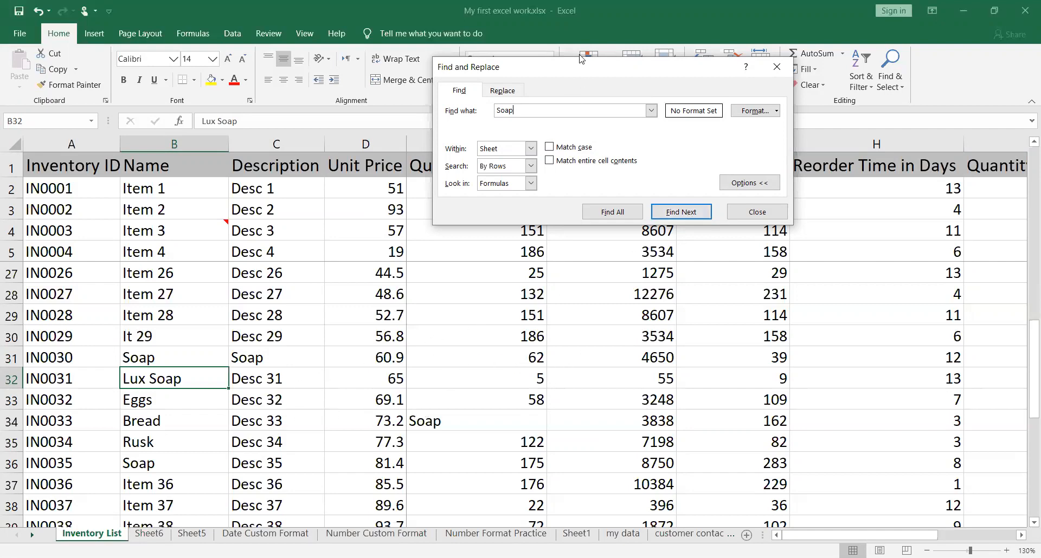
{"action": "left_click_drag", "start_coordinate": [576, 70], "coordinate": [707, 62]}
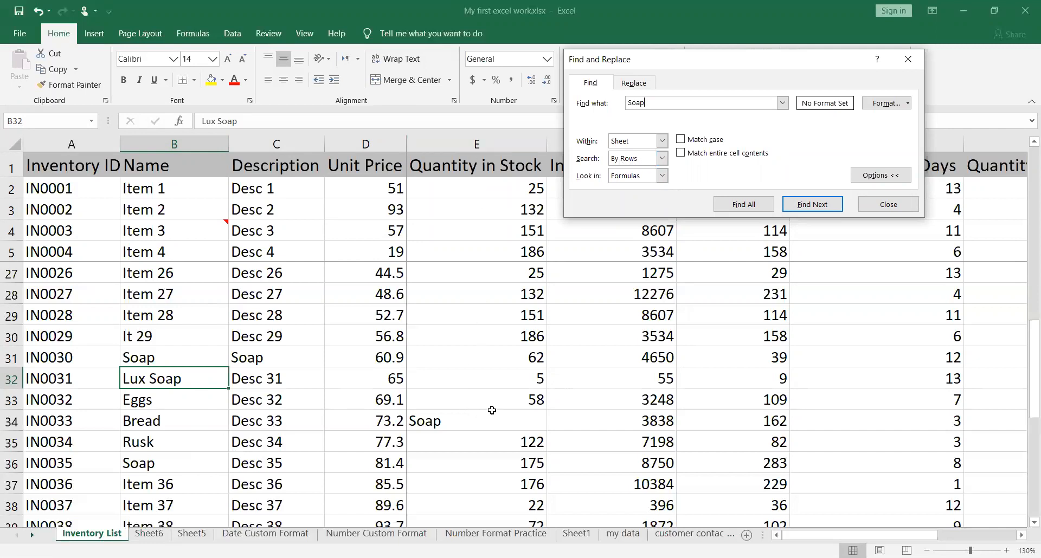
{"action": "left_click", "coordinate": [817, 208]}
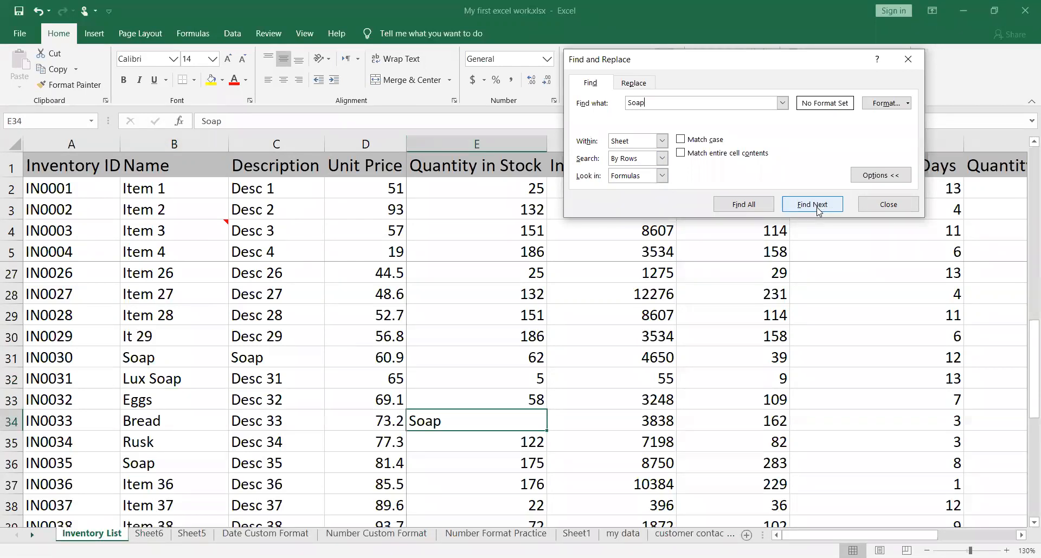
{"action": "left_click", "coordinate": [817, 208]}
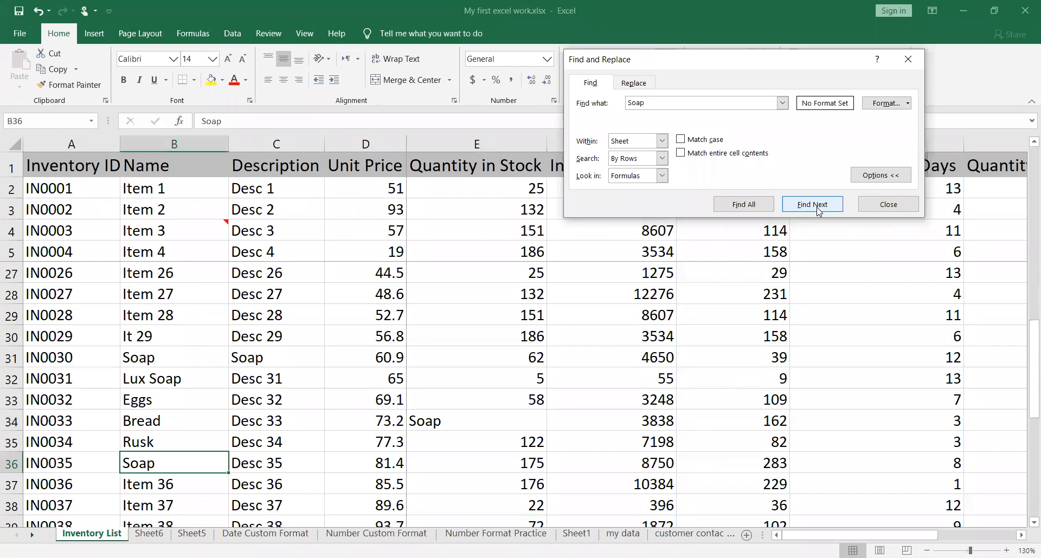
Set the search order to By Columns and step through four Soap matches starting from cell A4.
{"action": "left_click", "coordinate": [94, 235]}
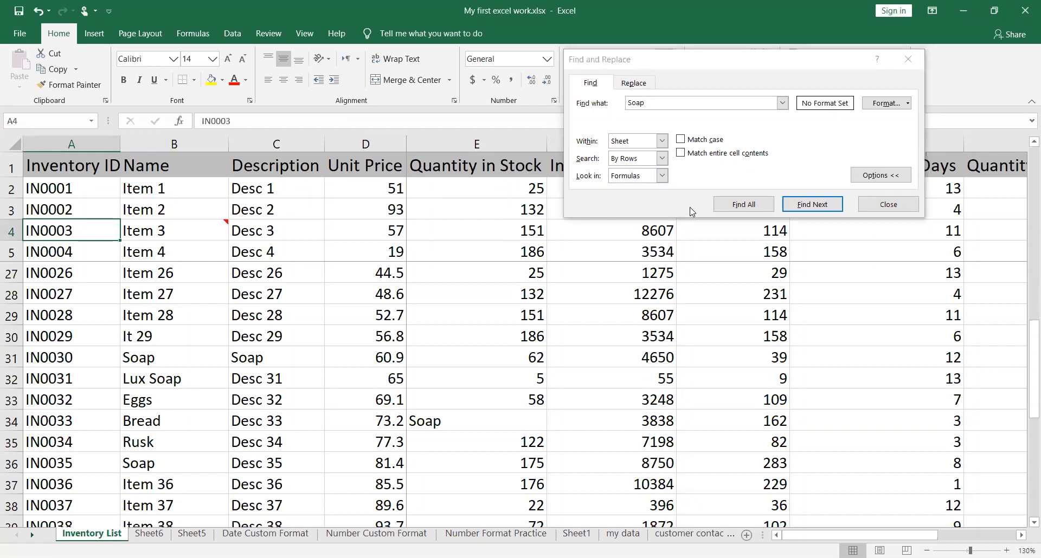
{"action": "left_click", "coordinate": [662, 159]}
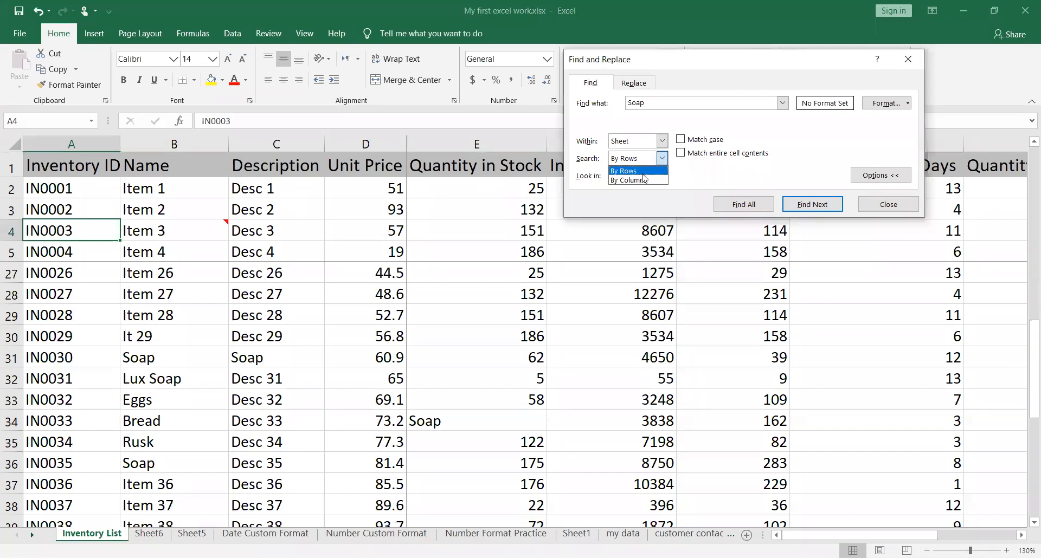
{"action": "left_click", "coordinate": [643, 180]}
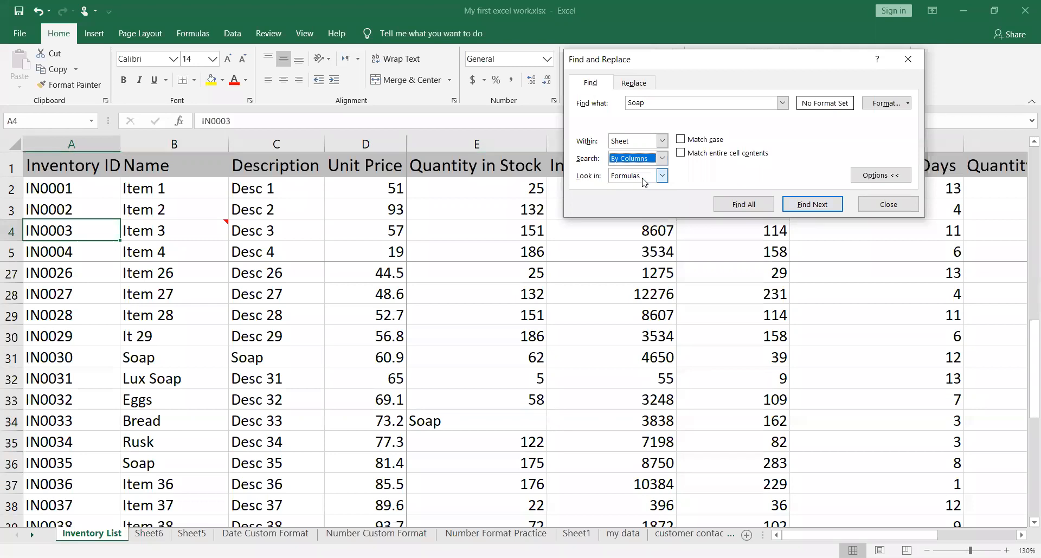
{"action": "left_click", "coordinate": [829, 206]}
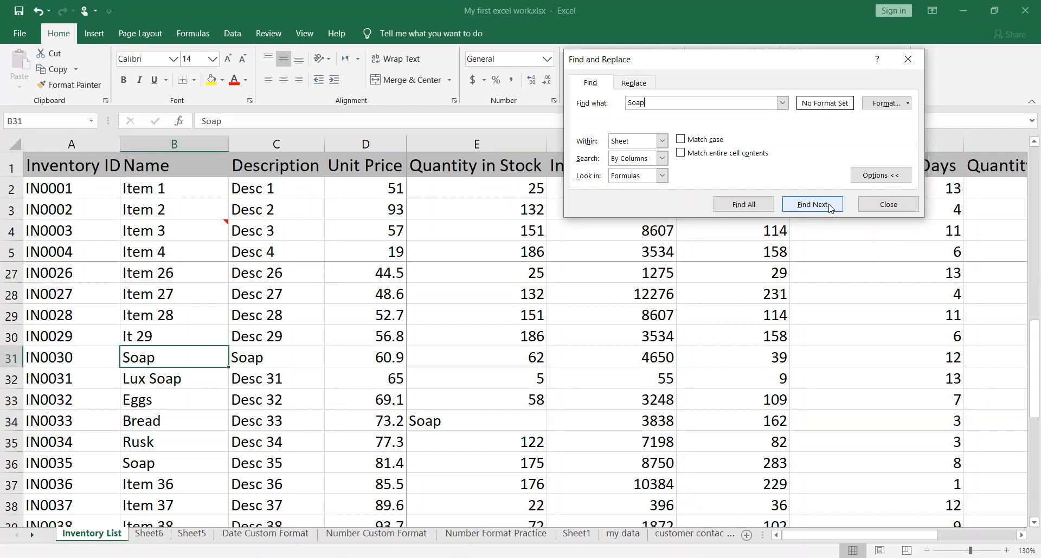
{"action": "left_click", "coordinate": [829, 206]}
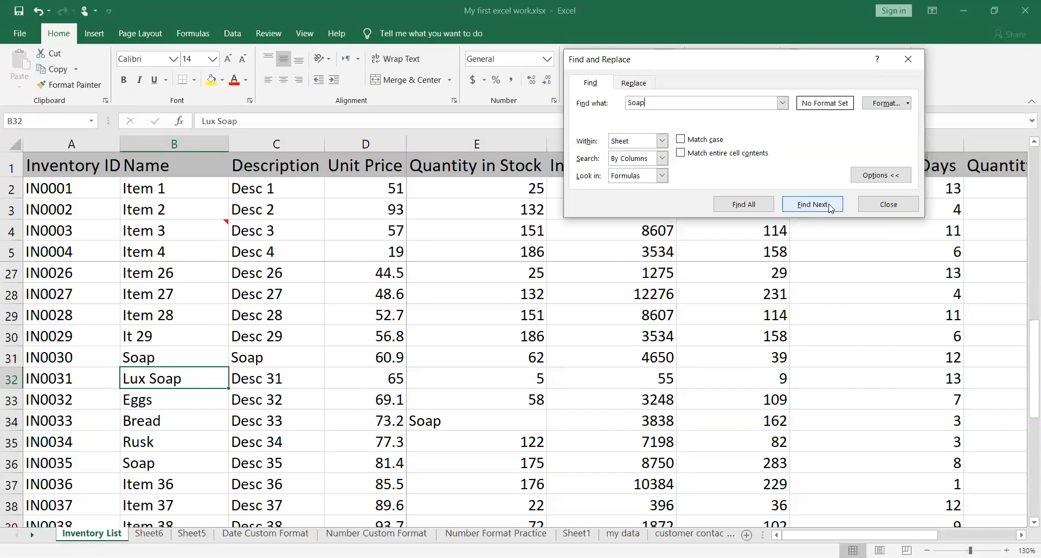
{"action": "left_click", "coordinate": [829, 207]}
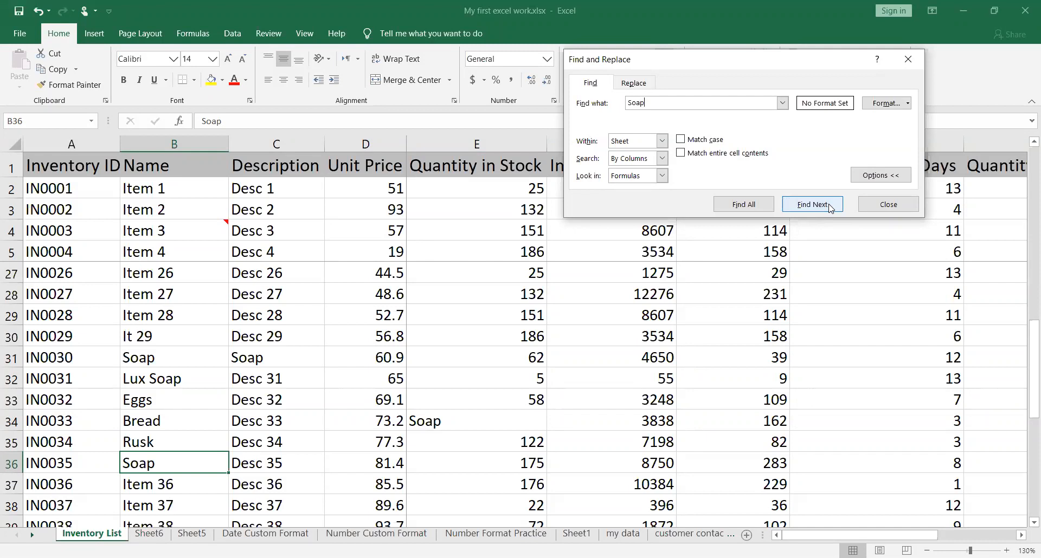
{"action": "left_click", "coordinate": [831, 209]}
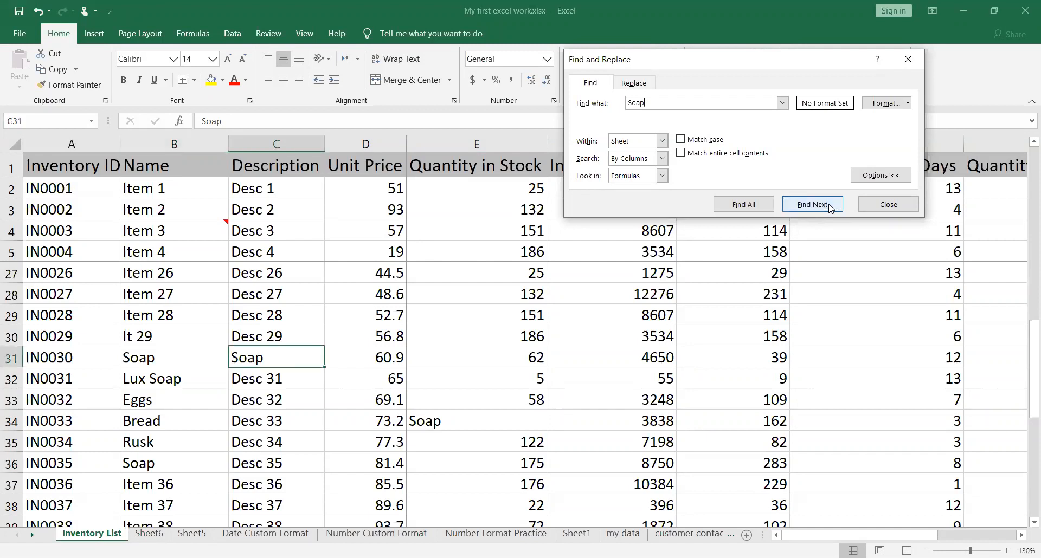
Examine the Find dialog's available search-order and Look in choices.
{"action": "left_click", "coordinate": [661, 159]}
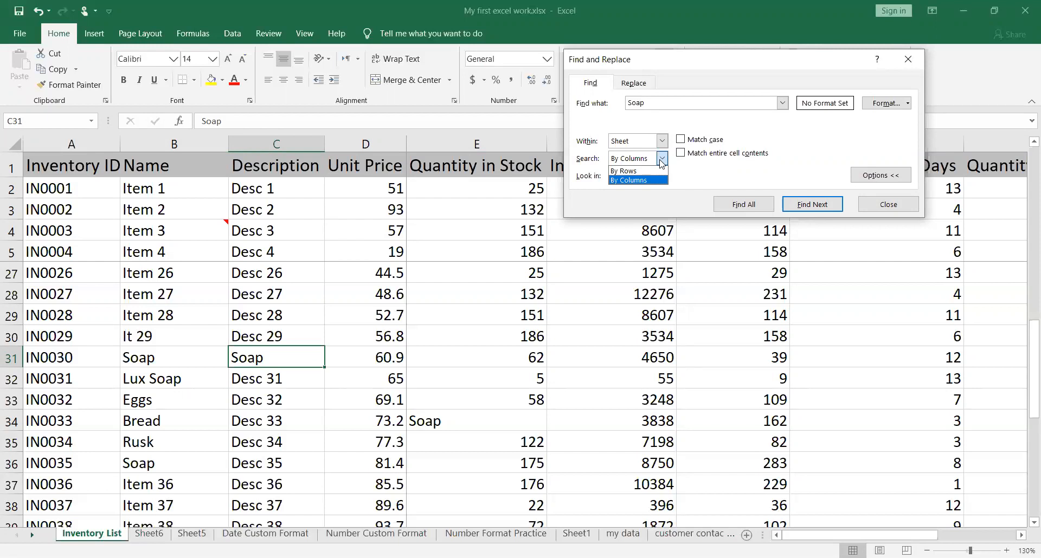
{"action": "left_click", "coordinate": [660, 161]}
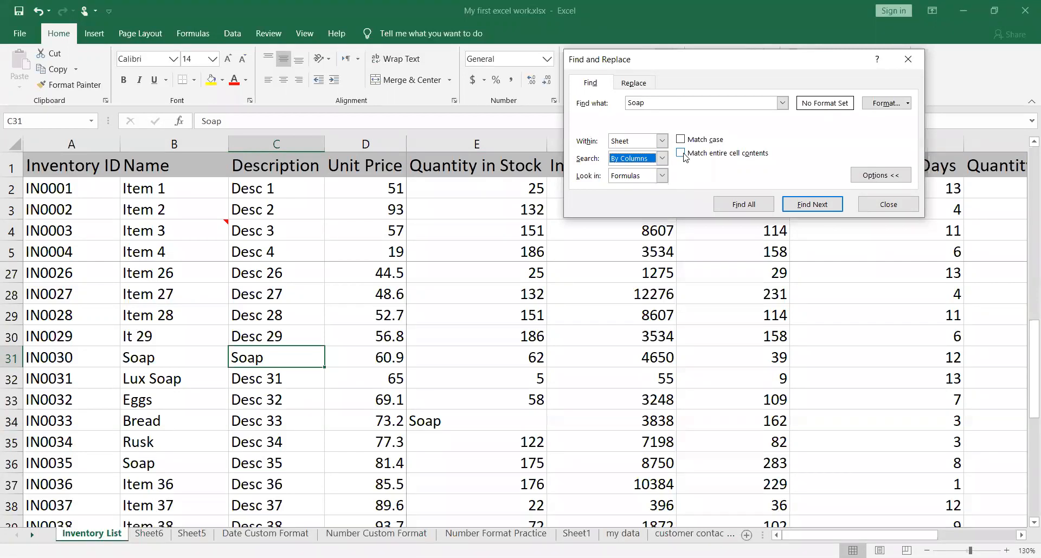
{"action": "left_click", "coordinate": [661, 176]}
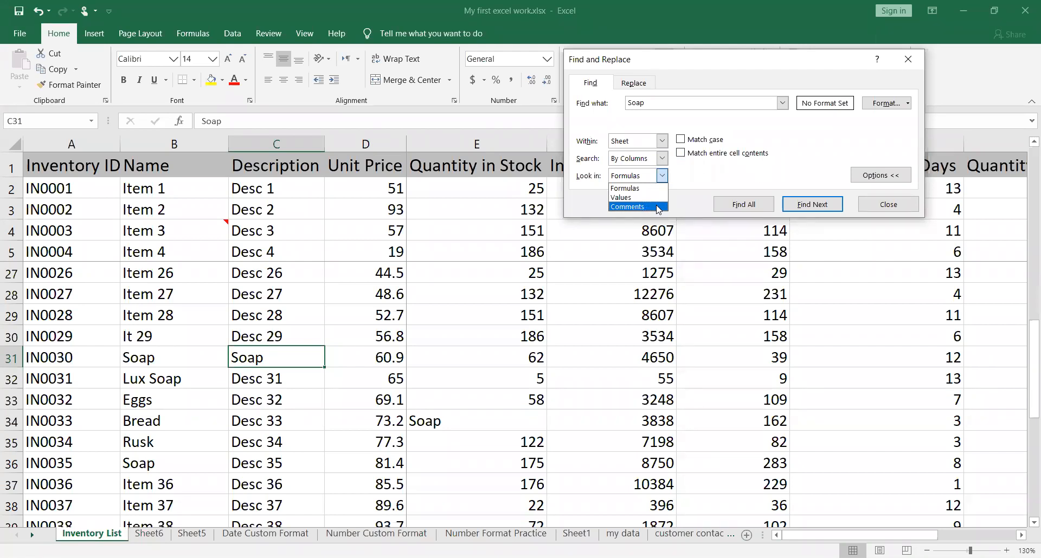
Insert a comment reading "Soaps are available" on cell D27.
{"action": "left_click", "coordinate": [376, 276]}
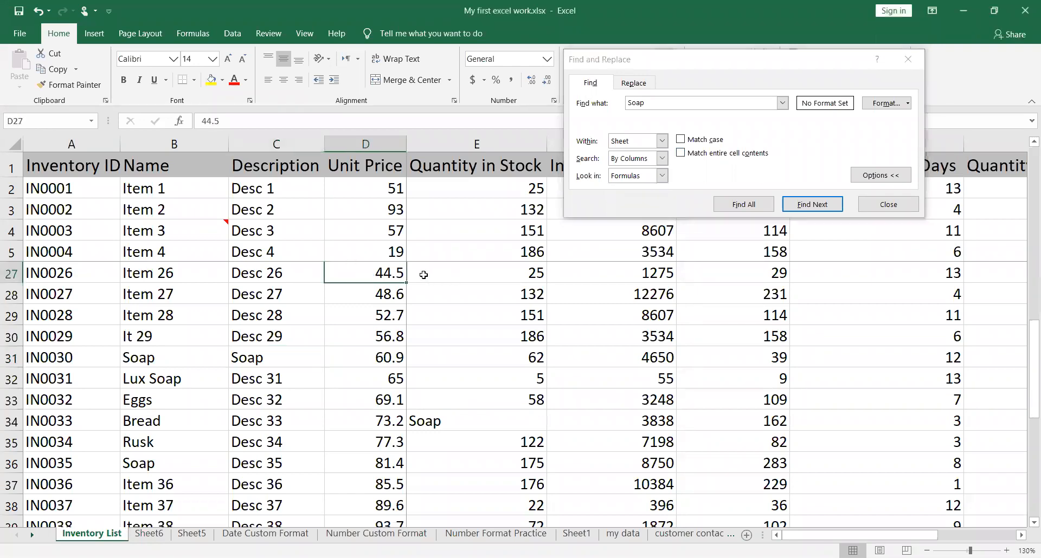
{"action": "right_click", "coordinate": [364, 273]}
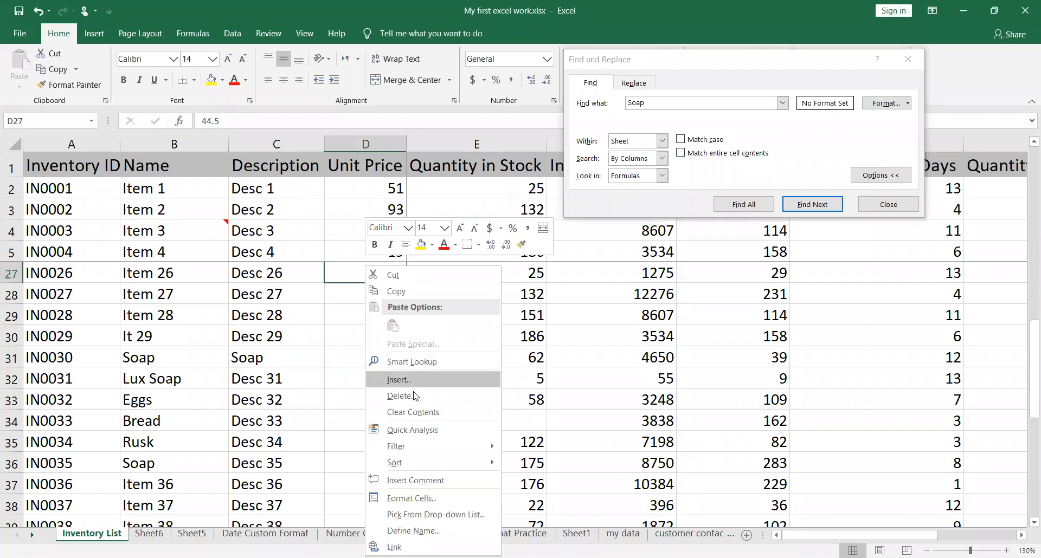
{"action": "left_click", "coordinate": [431, 479]}
{"action": "type", "text": "Soap"}
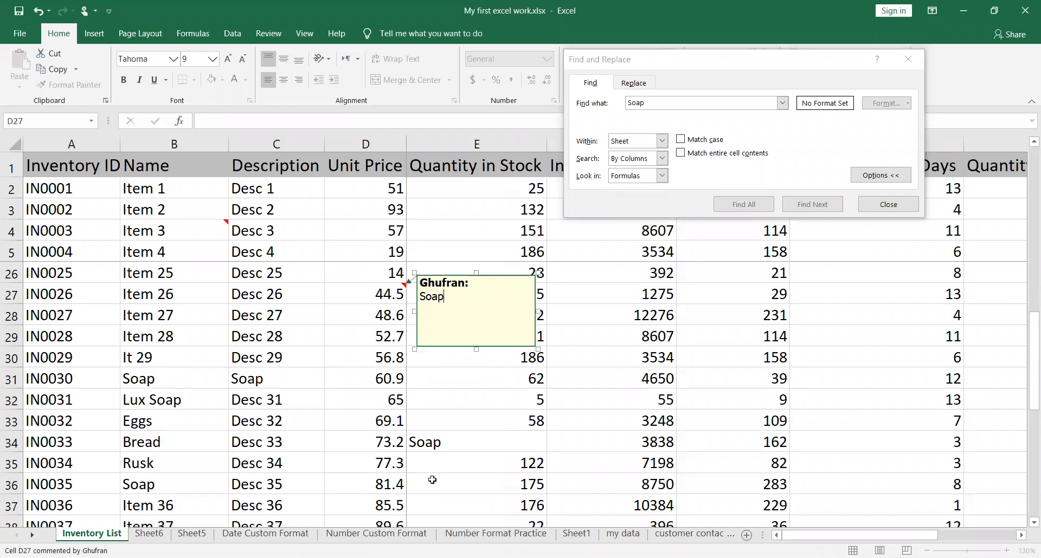
{"action": "type", "text": "s are available"}
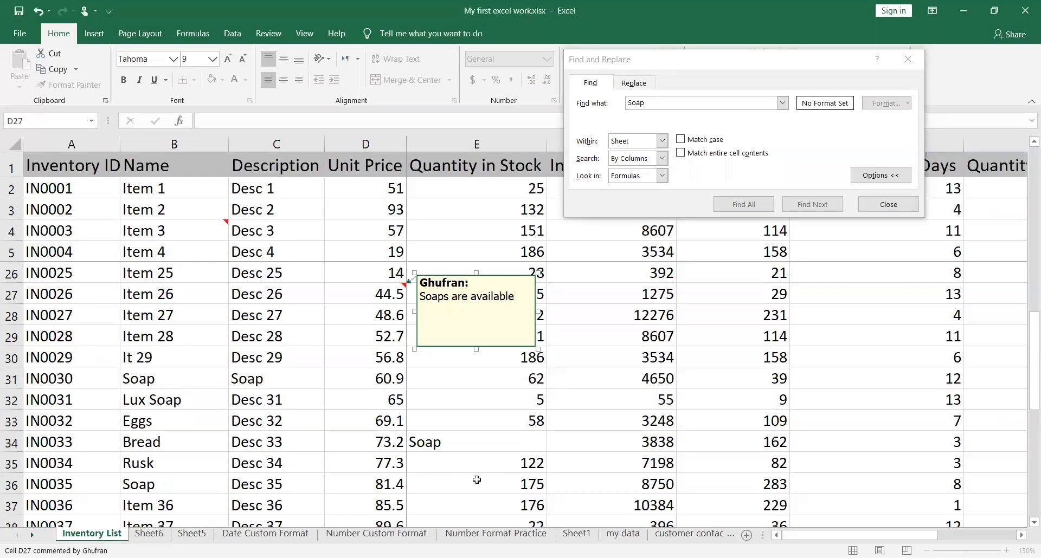
{"action": "left_click", "coordinate": [449, 393]}
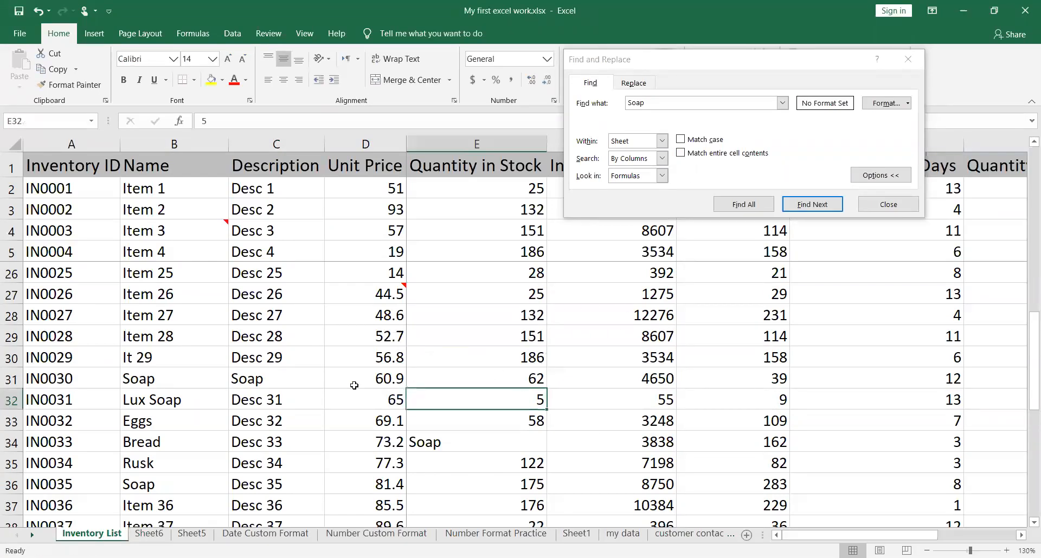
Insert a comment reading "this quantity is related to soap" on cell E30.
{"action": "left_click", "coordinate": [503, 355]}
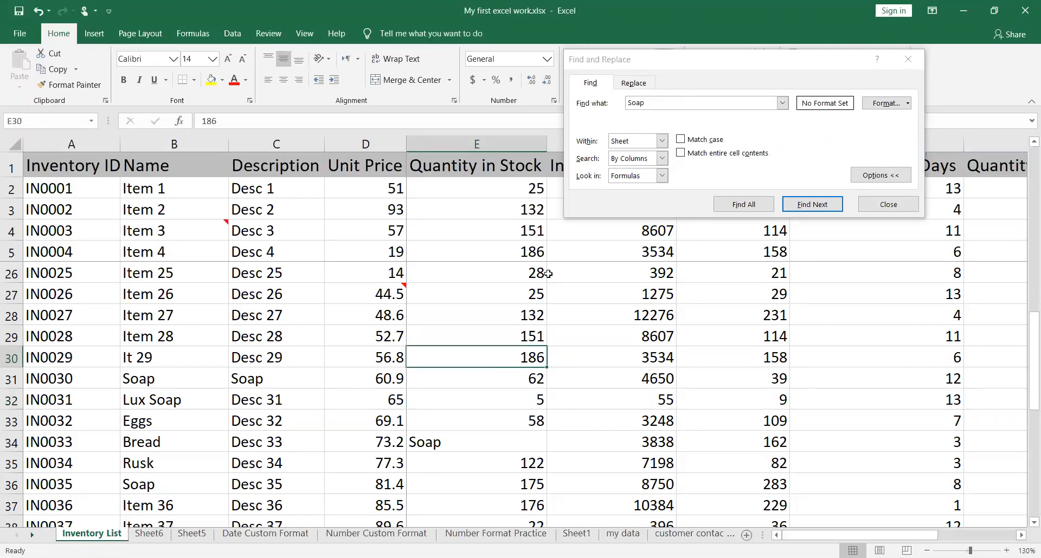
{"action": "right_click", "coordinate": [507, 360]}
{"action": "left_click", "coordinate": [563, 284]}
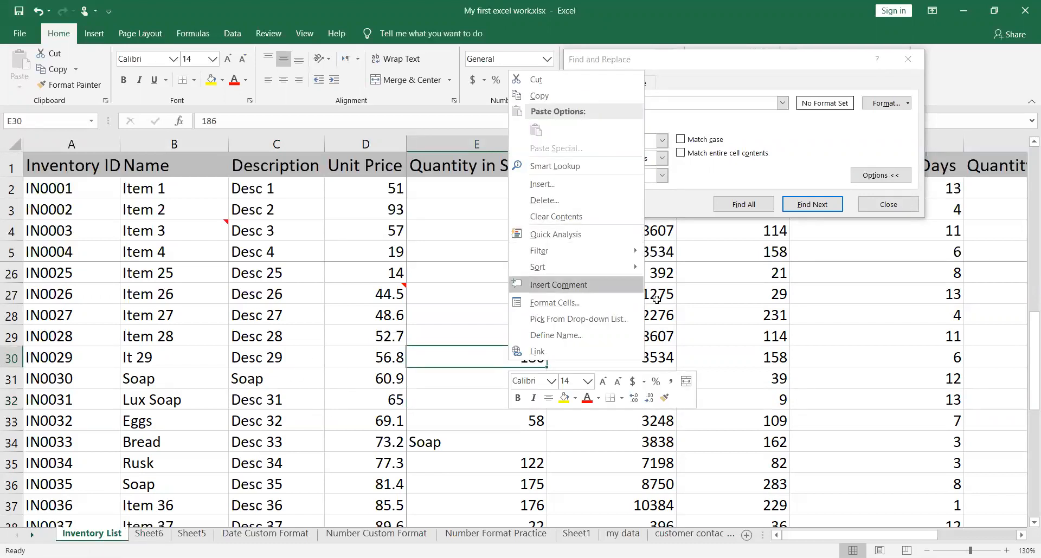
{"action": "type", "text": "this qual"}
{"action": "key", "text": "BackSpace"}
{"action": "type", "text": "ntity is "}
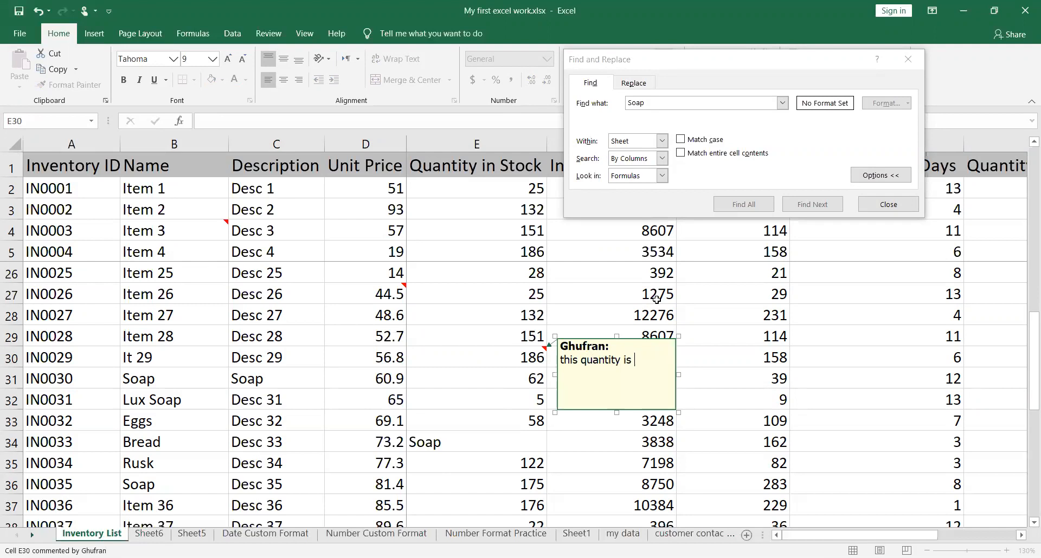
{"action": "type", "text": "related to soap"}
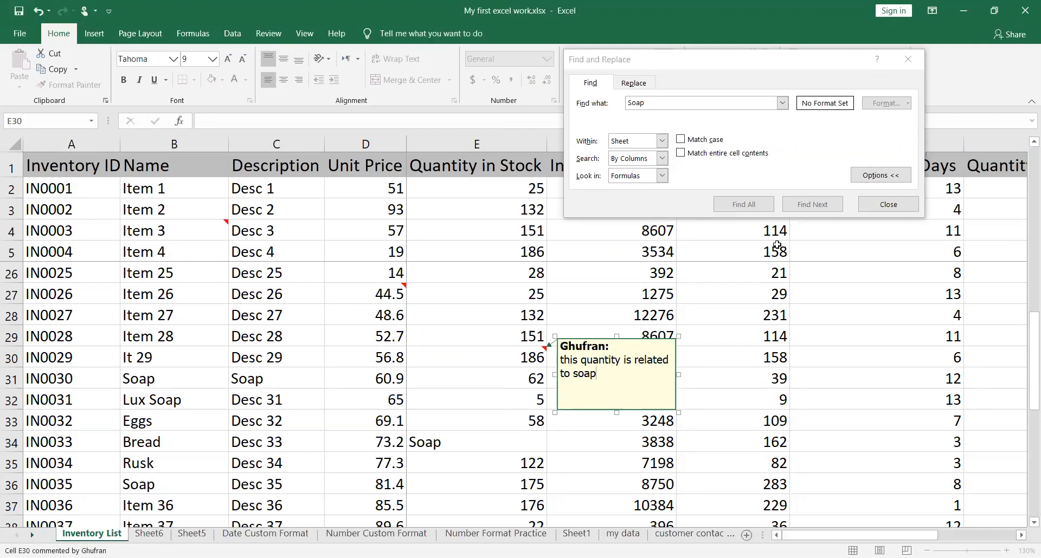
{"action": "left_click", "coordinate": [586, 457]}
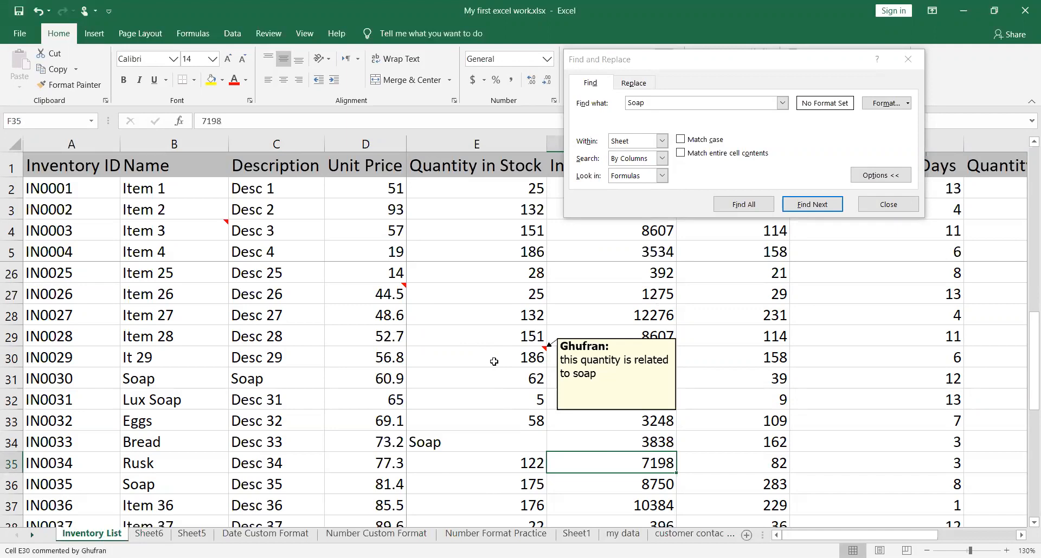
Add the comment "this is some comment" to cell D29.
{"action": "left_click", "coordinate": [397, 340]}
{"action": "right_click", "coordinate": [396, 340]}
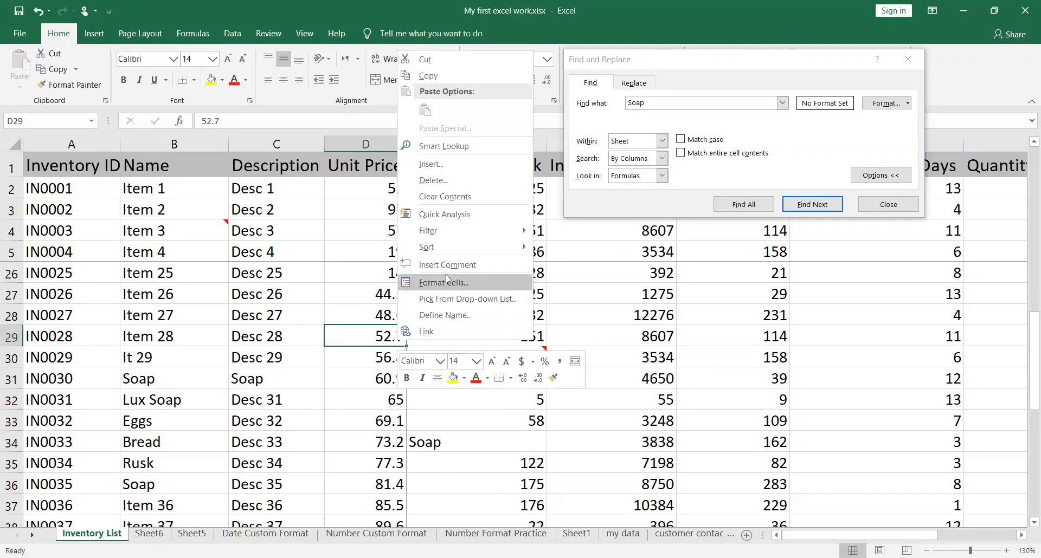
{"action": "key", "text": "Return"}
{"action": "type", "text": "this is some comment"}
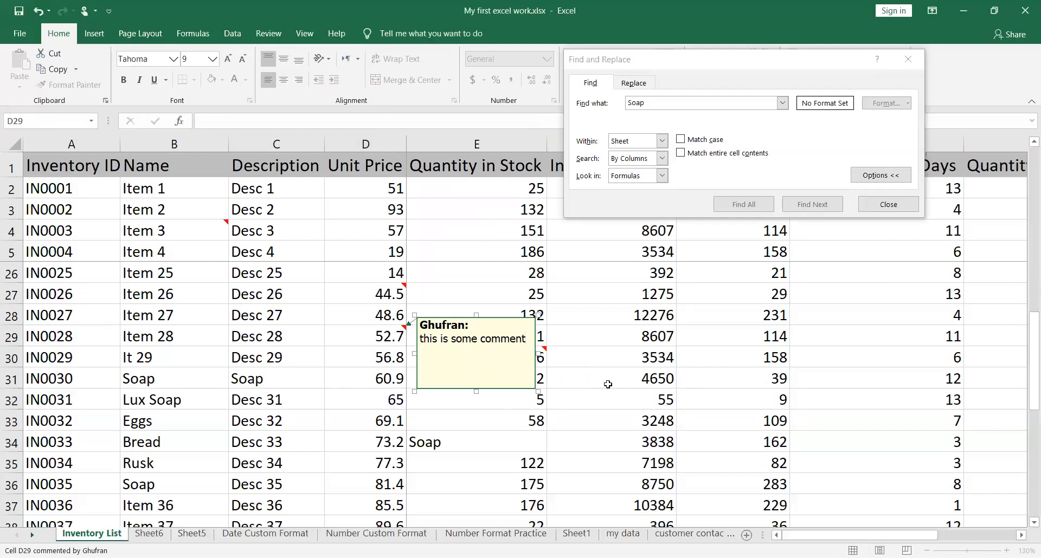
{"action": "left_click", "coordinate": [465, 441]}
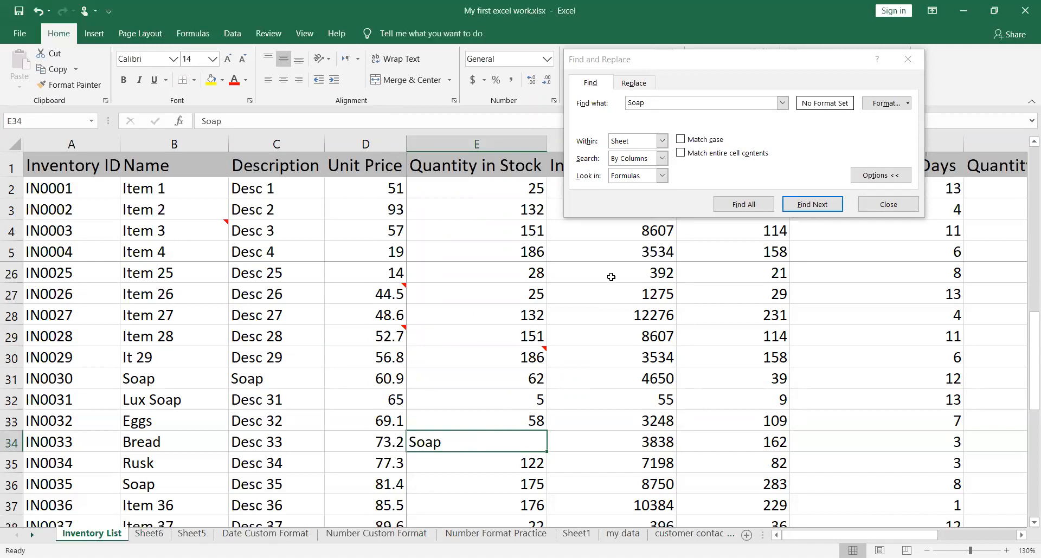
Keep Look in on Formulas and find the next Soap by columns starting from cell A3.
{"action": "left_click", "coordinate": [662, 175]}
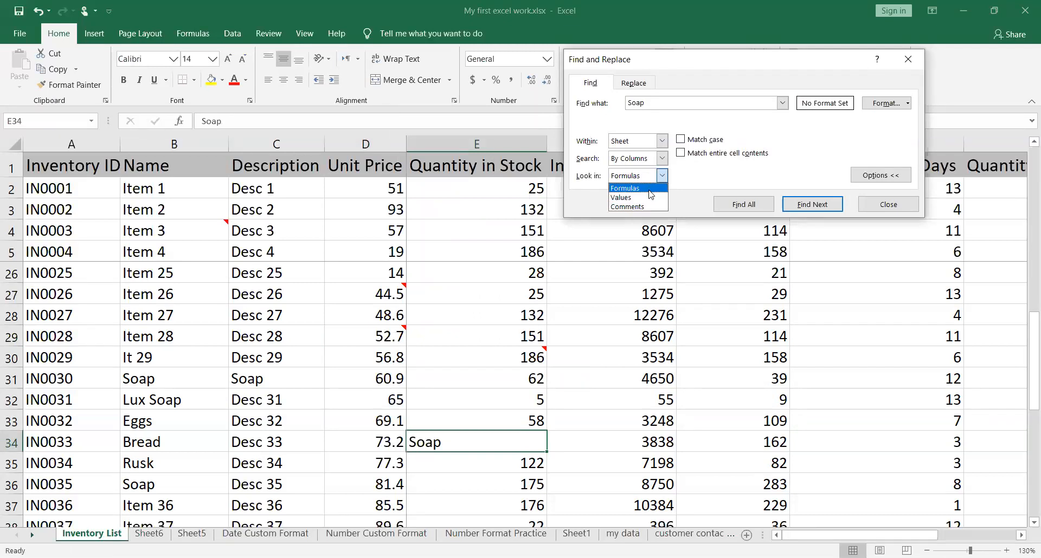
{"action": "left_click", "coordinate": [314, 364]}
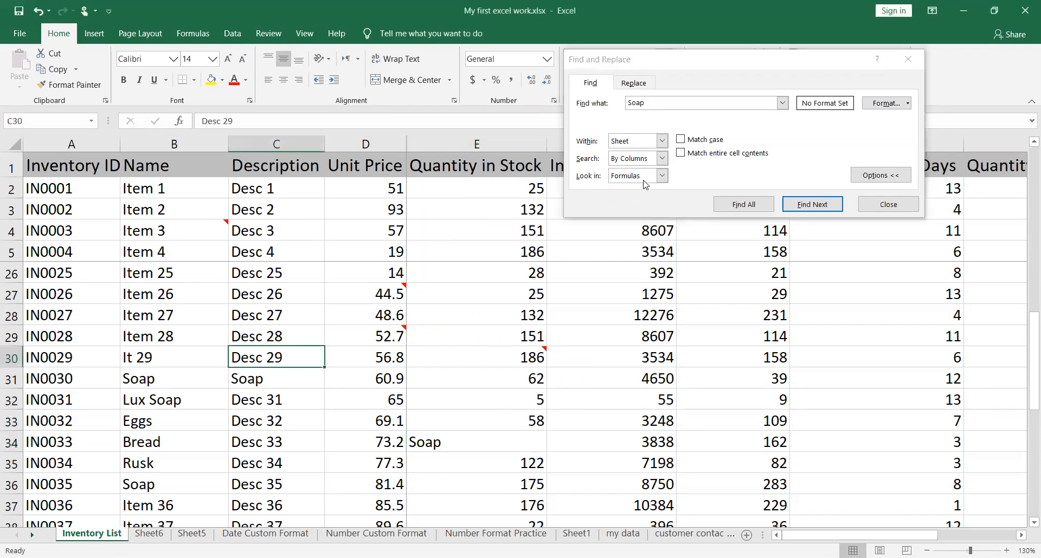
{"action": "left_click", "coordinate": [647, 179]}
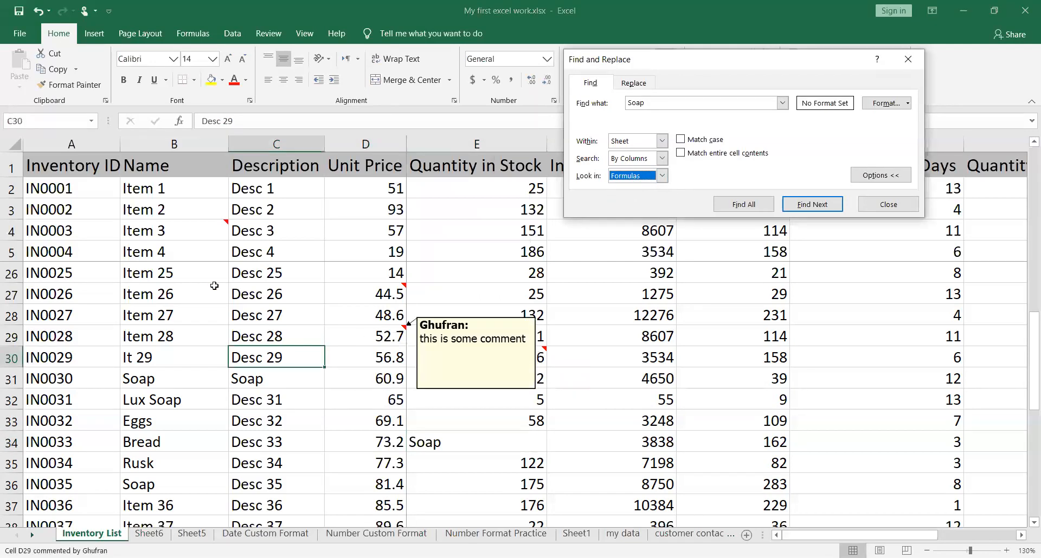
{"action": "left_click", "coordinate": [100, 208]}
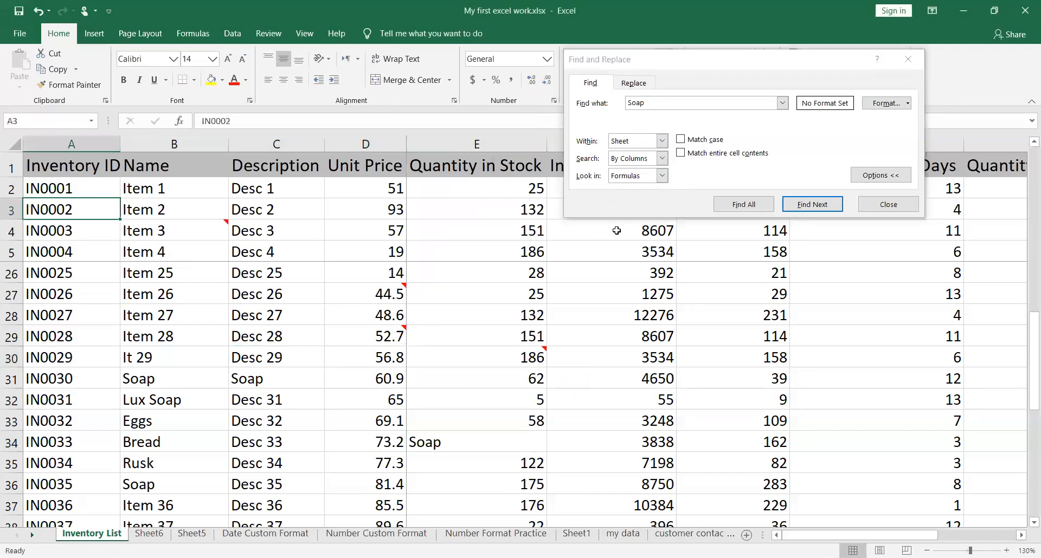
{"action": "left_click", "coordinate": [664, 182]}
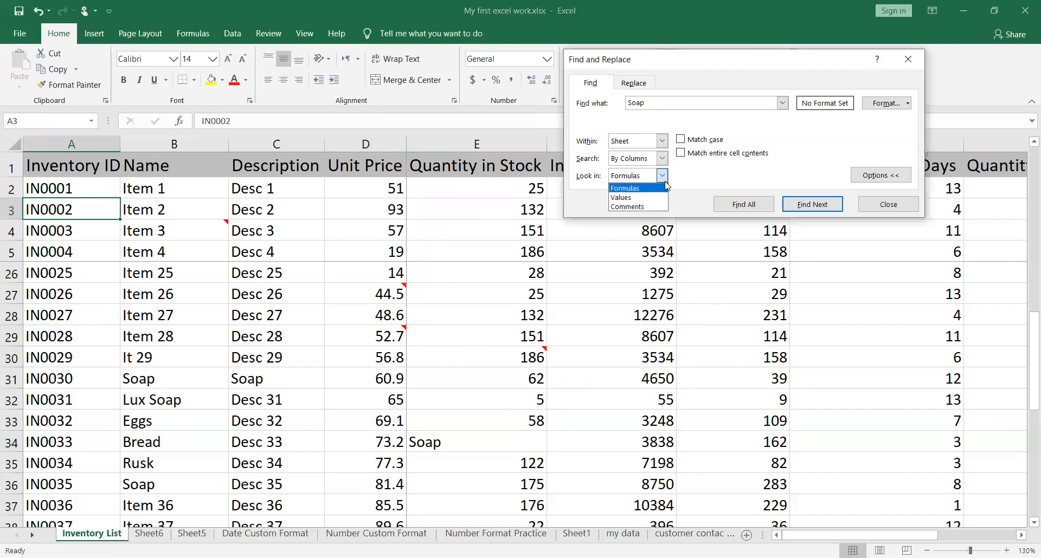
{"action": "left_click", "coordinate": [665, 181]}
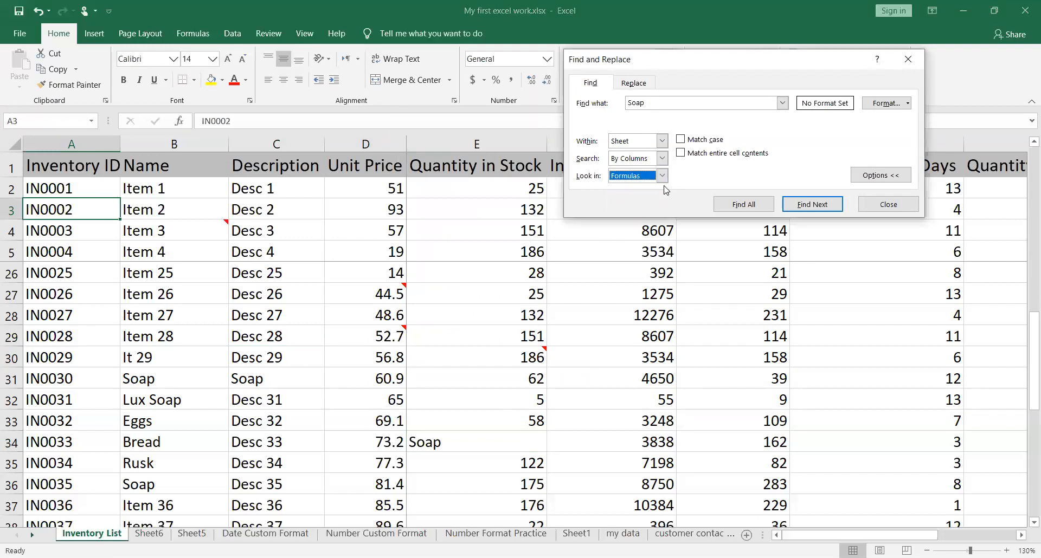
{"action": "left_click", "coordinate": [821, 206]}
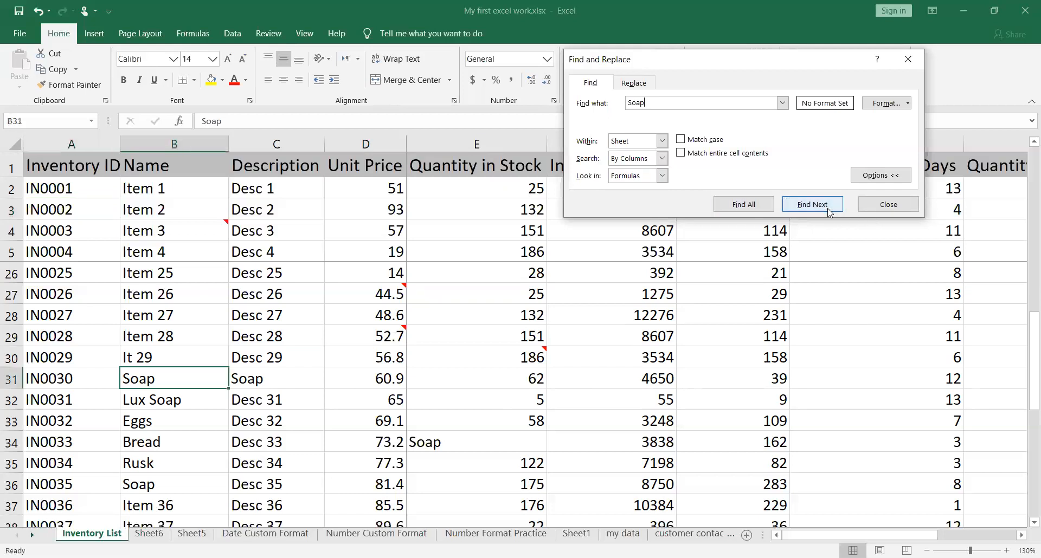
Cycle through the Soap matches on the sheet, searching by columns with Look in set to Formulas.
{"action": "left_click", "coordinate": [828, 210]}
{"action": "left_click", "coordinate": [828, 211]}
{"action": "left_click", "coordinate": [827, 210]}
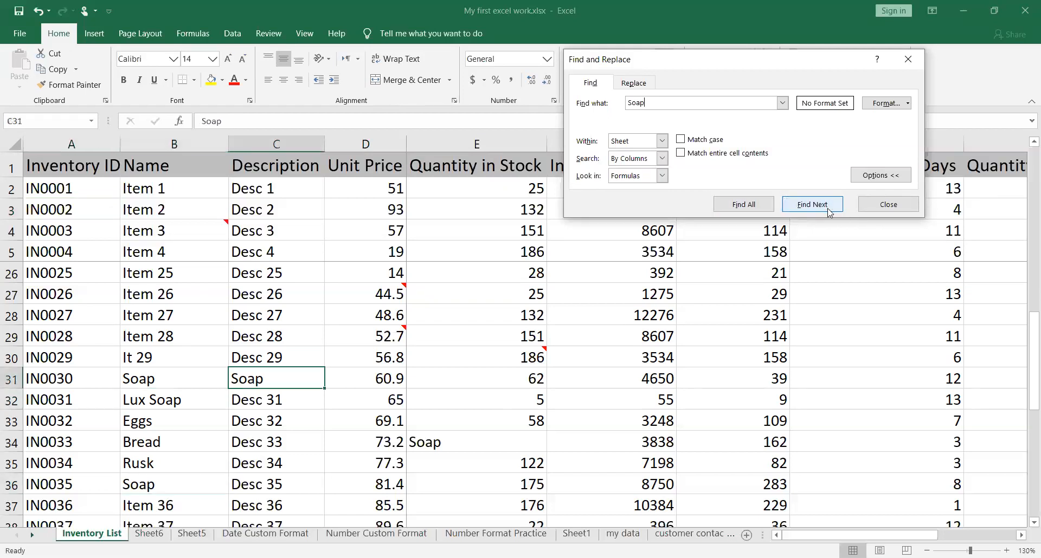
{"action": "left_click", "coordinate": [828, 210]}
{"action": "left_click", "coordinate": [828, 210]}
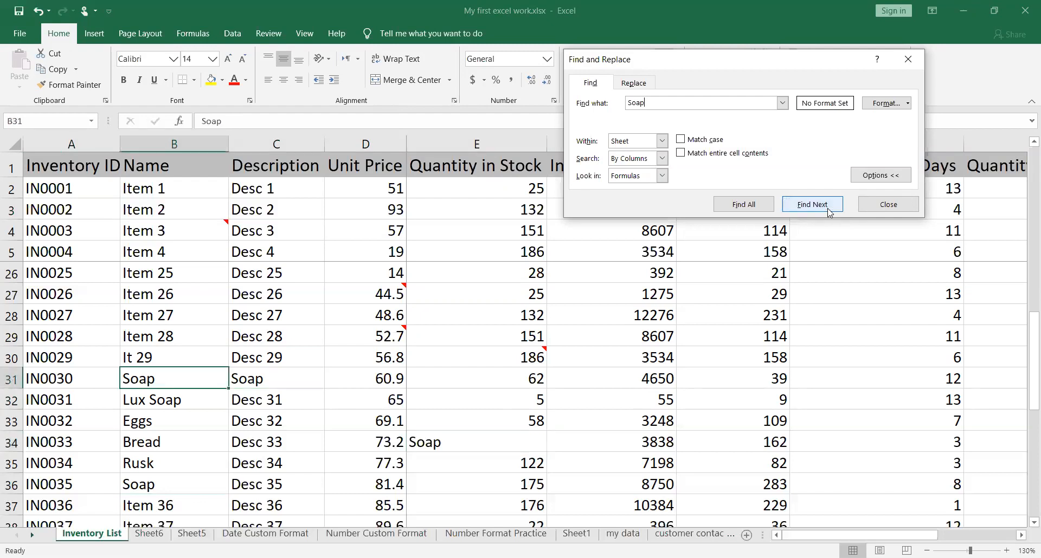
{"action": "left_click", "coordinate": [827, 210]}
{"action": "left_click", "coordinate": [705, 199]}
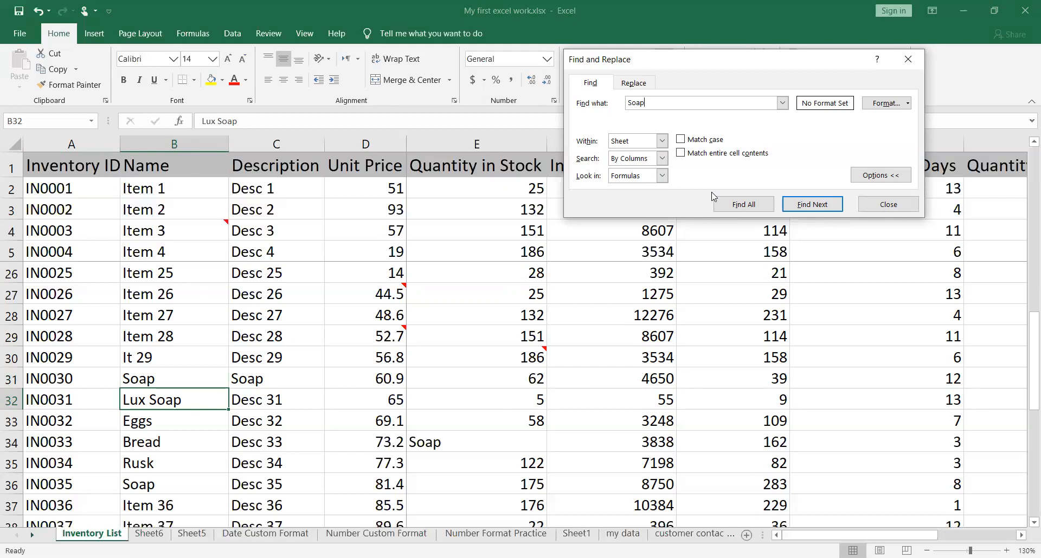
{"action": "left_click", "coordinate": [812, 206]}
{"action": "left_click", "coordinate": [813, 209]}
{"action": "left_click", "coordinate": [812, 209]}
{"action": "left_click", "coordinate": [812, 208]}
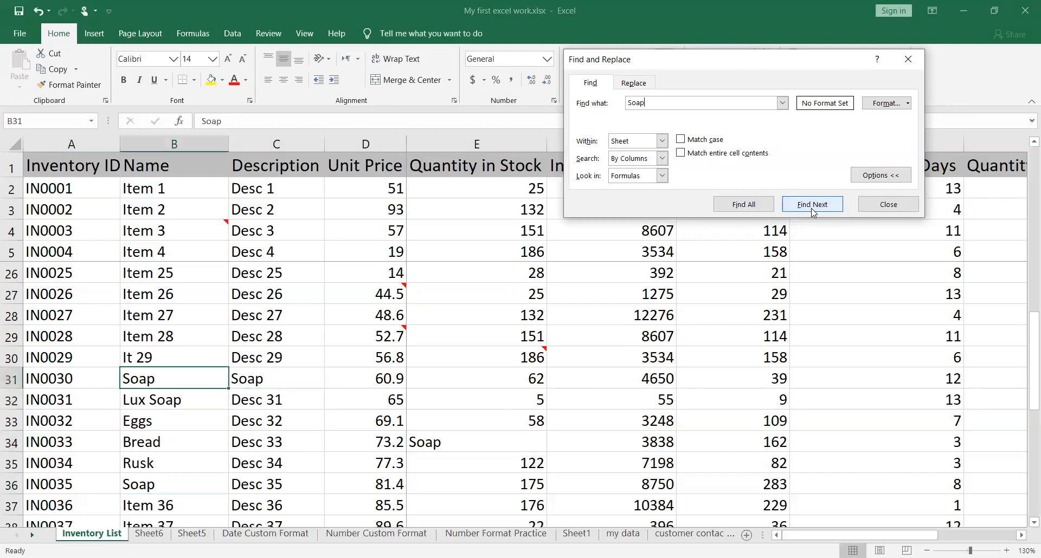
{"action": "left_click", "coordinate": [813, 209]}
{"action": "left_click", "coordinate": [812, 209]}
{"action": "left_click", "coordinate": [812, 209]}
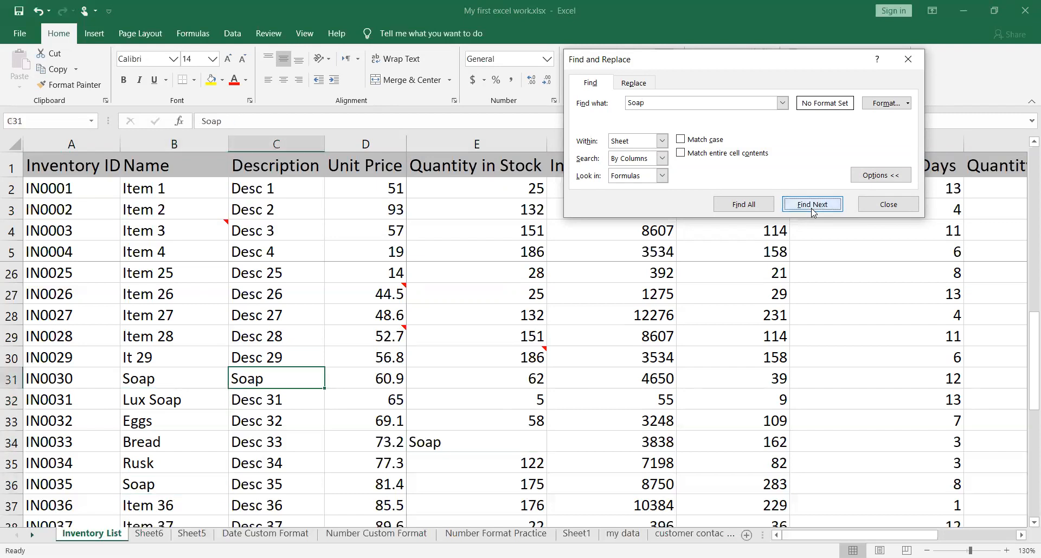
{"action": "left_click", "coordinate": [812, 208]}
{"action": "left_click", "coordinate": [812, 211]}
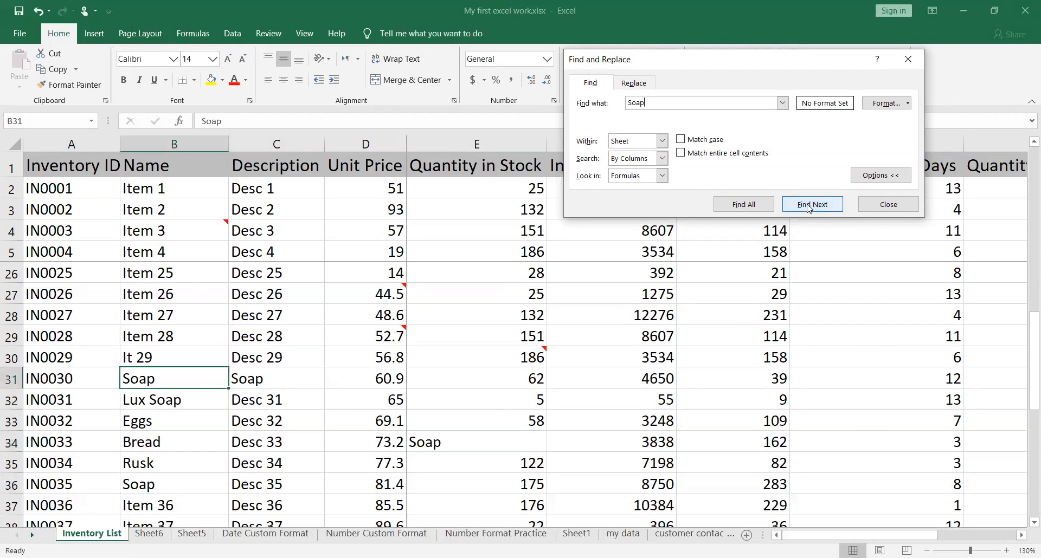
Set Look in to Comments and cycle through the cells whose comments contain Soap.
{"action": "left_click", "coordinate": [645, 179]}
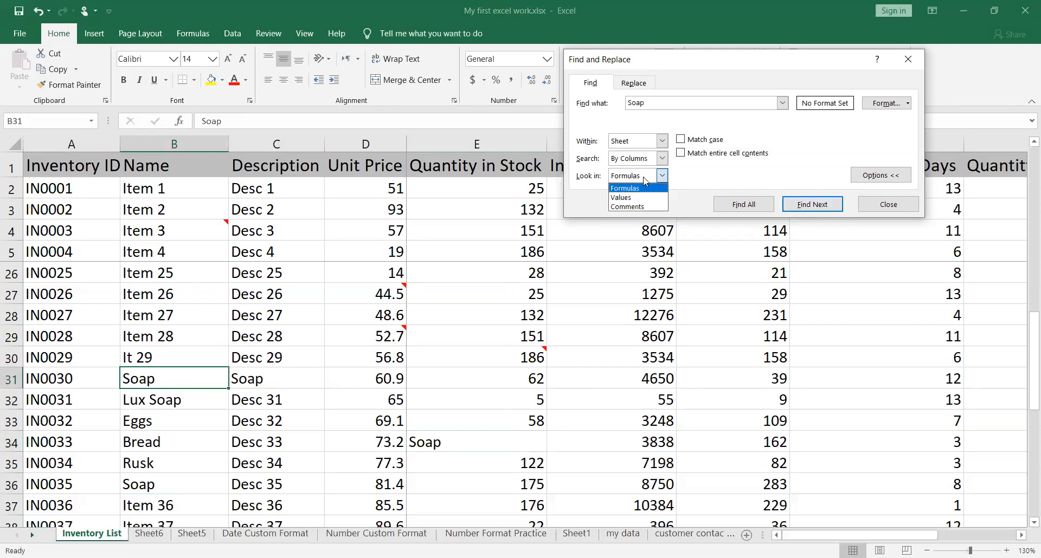
{"action": "left_click", "coordinate": [644, 207]}
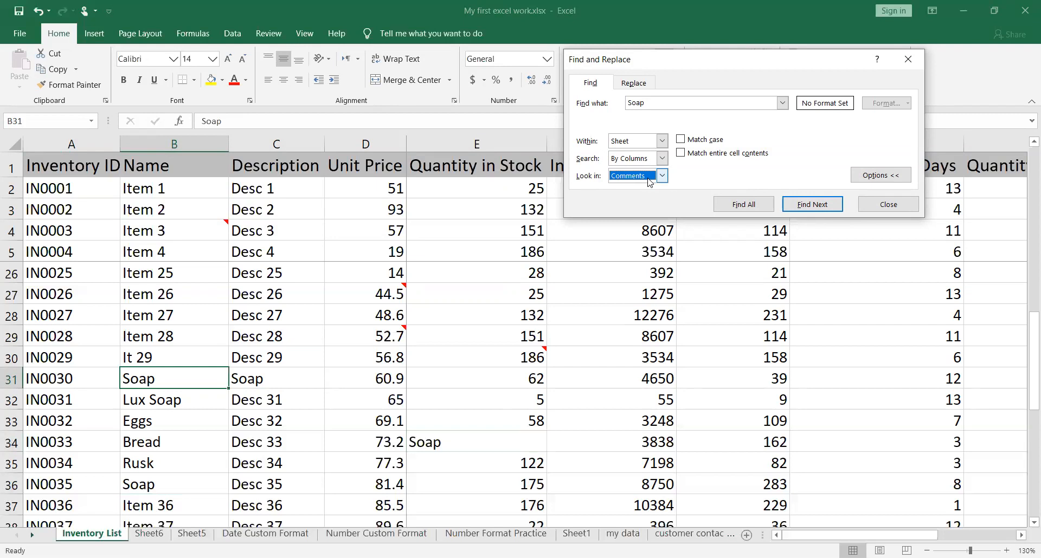
{"action": "left_click", "coordinate": [813, 205]}
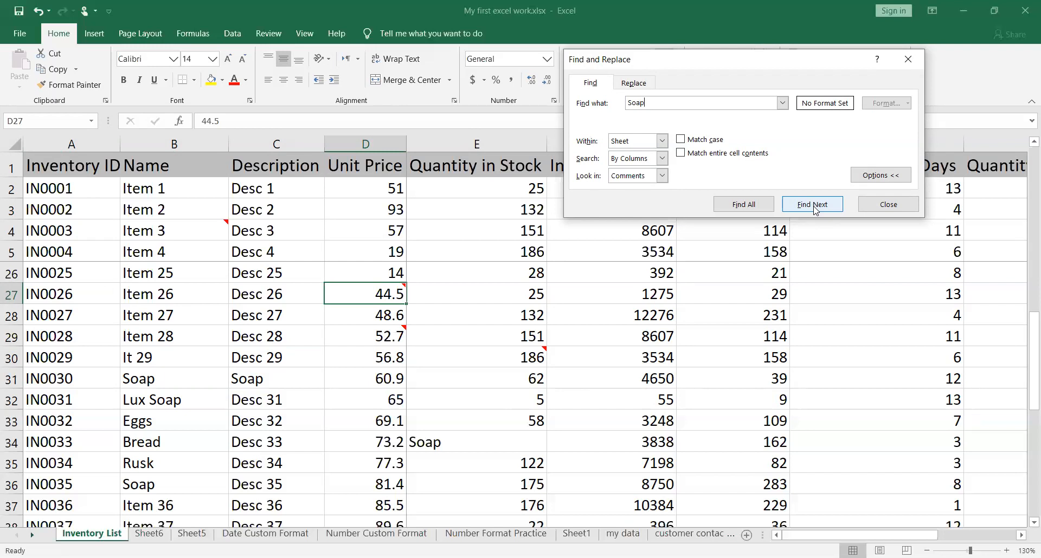
{"action": "left_click", "coordinate": [820, 209]}
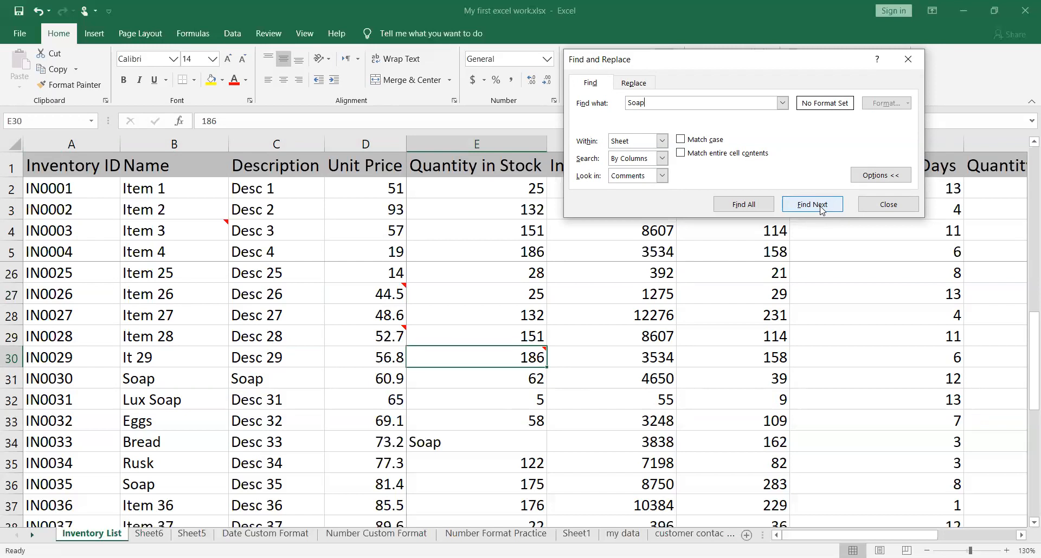
{"action": "left_click", "coordinate": [821, 209]}
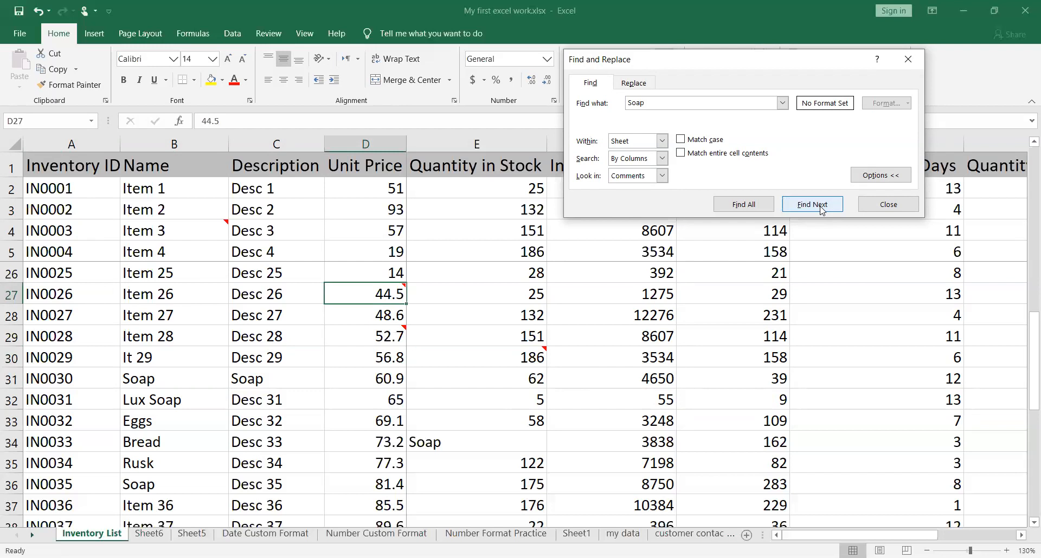
{"action": "left_click", "coordinate": [820, 209]}
{"action": "left_click", "coordinate": [821, 208]}
{"action": "left_click", "coordinate": [820, 209]}
{"action": "left_click", "coordinate": [820, 209]}
{"action": "left_click", "coordinate": [821, 209]}
{"action": "left_click", "coordinate": [821, 208]}
{"action": "left_click", "coordinate": [821, 209]}
{"action": "left_click", "coordinate": [820, 209]}
{"action": "left_click", "coordinate": [820, 208]}
{"action": "left_click", "coordinate": [821, 209]}
{"action": "left_click", "coordinate": [821, 208]}
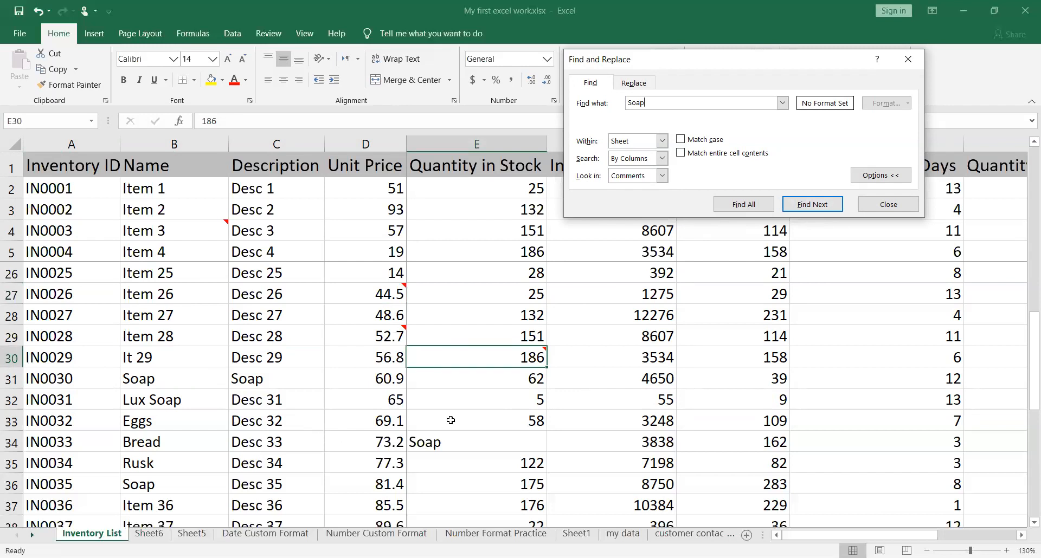
{"action": "left_click", "coordinate": [813, 204]}
{"action": "left_click", "coordinate": [813, 205]}
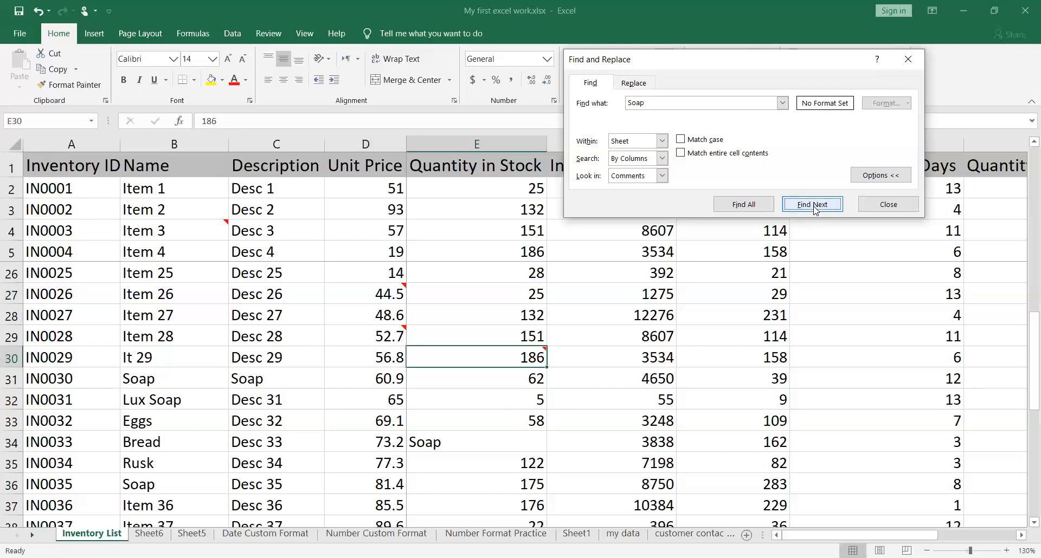
{"action": "left_click", "coordinate": [645, 181]}
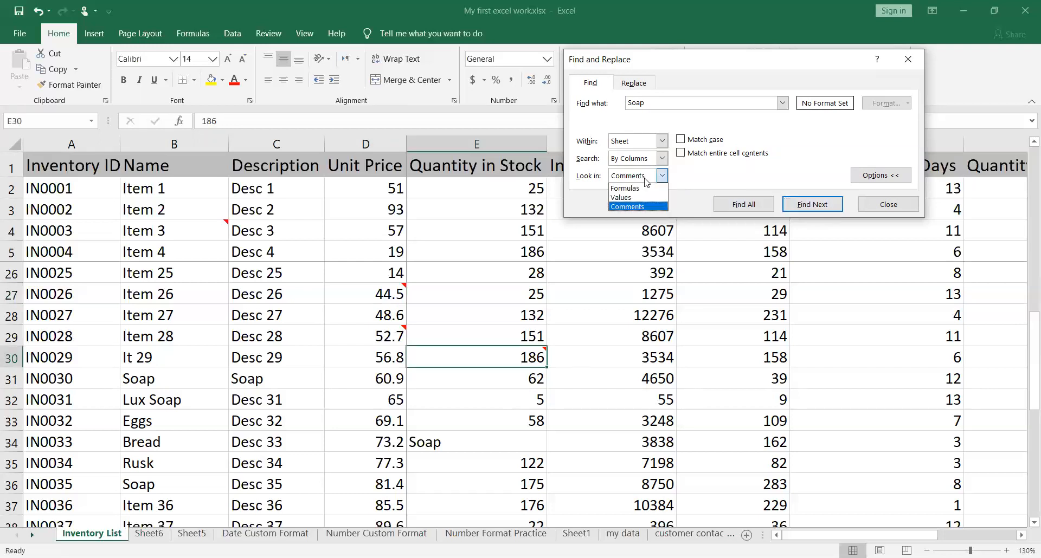
{"action": "left_click", "coordinate": [650, 207]}
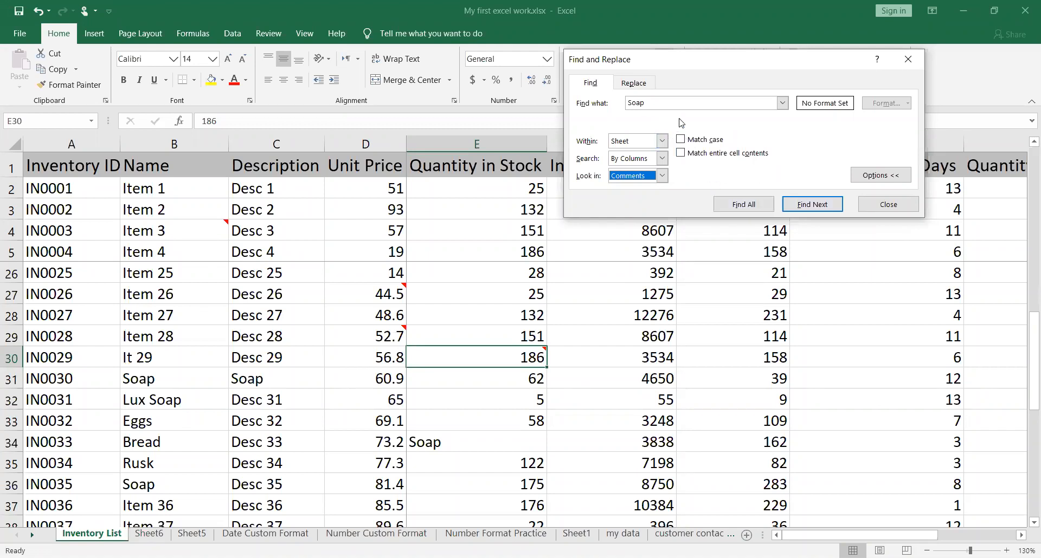
Set Look in back to Formulas and turn on Match case for the search.
{"action": "left_click", "coordinate": [650, 175]}
{"action": "left_click", "coordinate": [645, 187]}
{"action": "left_click", "coordinate": [682, 139]}
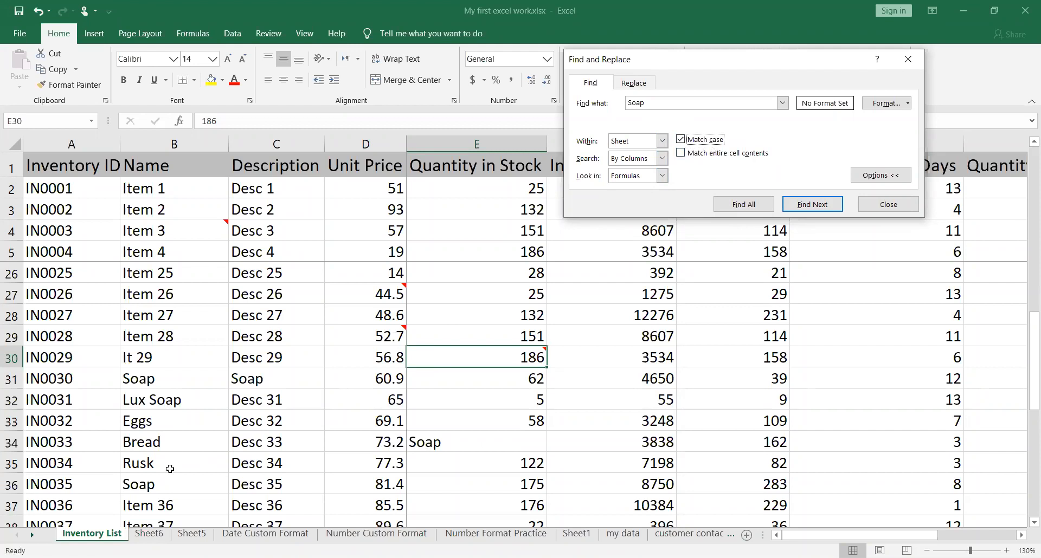
Replace the content of cell B36 with lowercase "soap".
{"action": "left_click", "coordinate": [206, 490]}
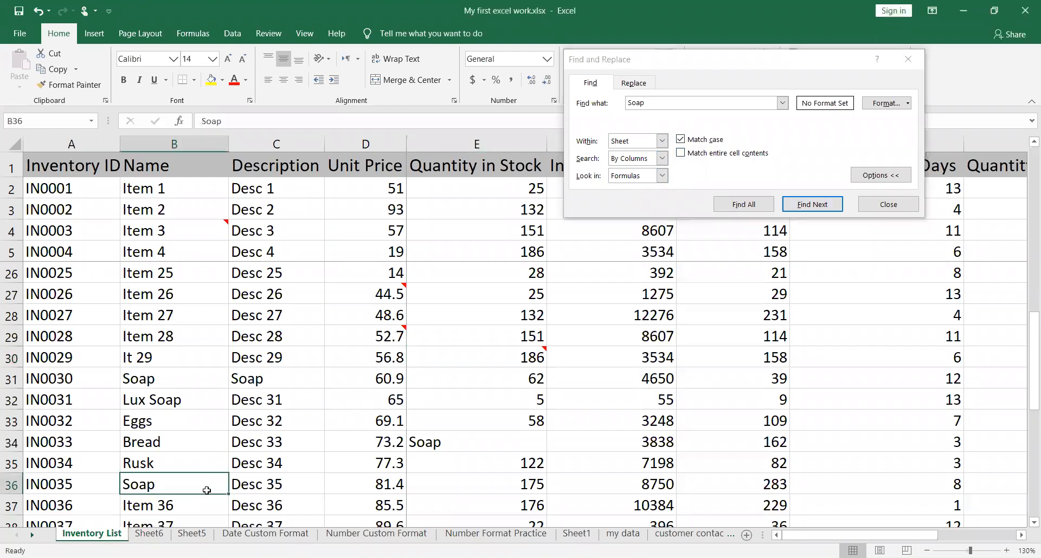
{"action": "type", "text": "soap"}
{"action": "key", "text": "Return"}
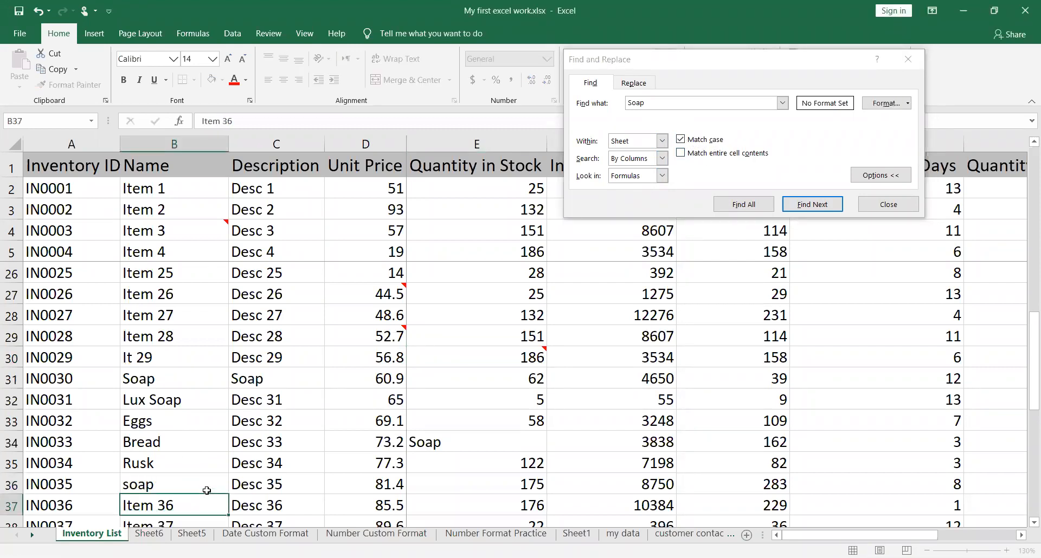
Enter lowercase "soap" in cells B28 and C28.
{"action": "key", "text": "Up"}
{"action": "key", "text": "Up"}
{"action": "key", "text": "Up"}
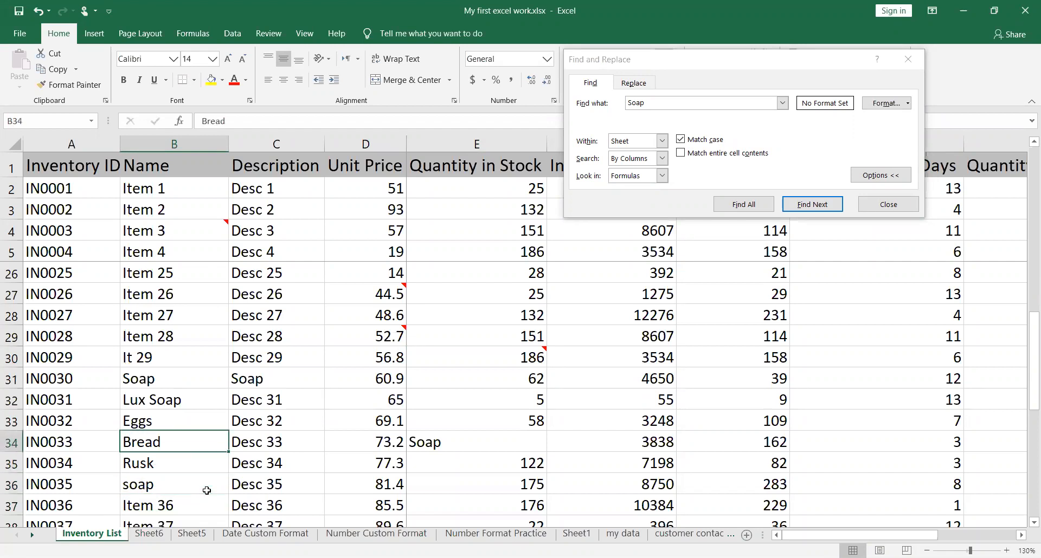
{"action": "key", "text": "Up"}
{"action": "key", "text": "Up"}
{"action": "key", "text": "Down"}
{"action": "key", "text": "Down"}
{"action": "key", "text": "Up"}
{"action": "key", "text": "Up"}
{"action": "key", "text": "Up"}
{"action": "key", "text": "Up"}
{"action": "key", "text": "Up"}
{"action": "key", "text": "Up"}
{"action": "type", "text": "soap"}
{"action": "key", "text": "Return"}
{"action": "key", "text": "Up"}
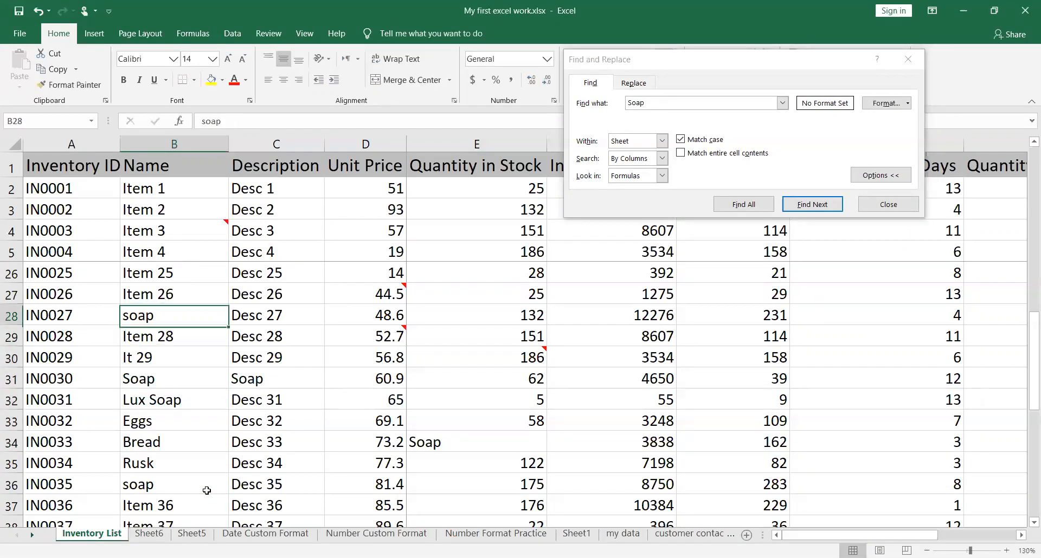
{"action": "key", "text": "Right"}
{"action": "type", "text": "soap"}
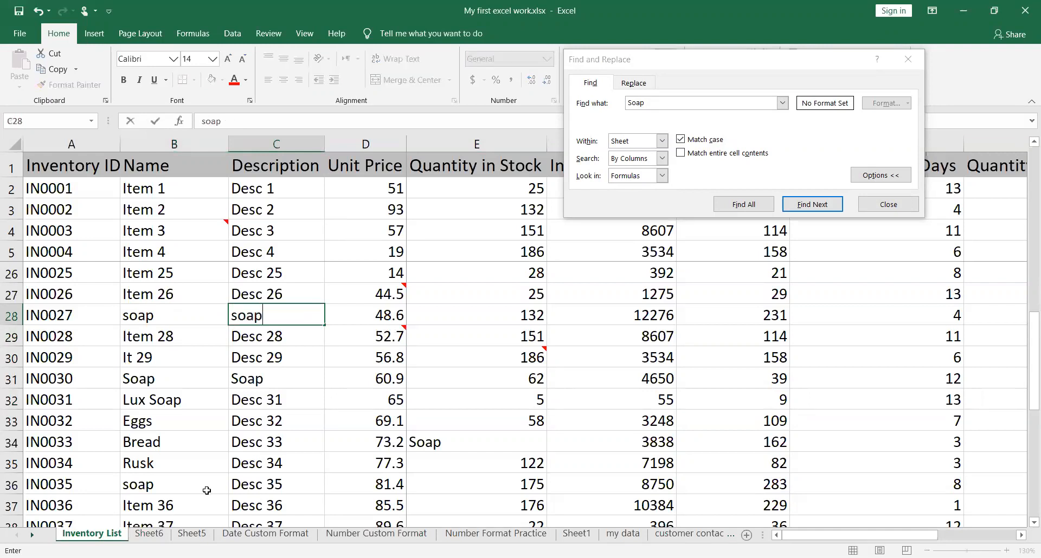
{"action": "key", "text": "Return"}
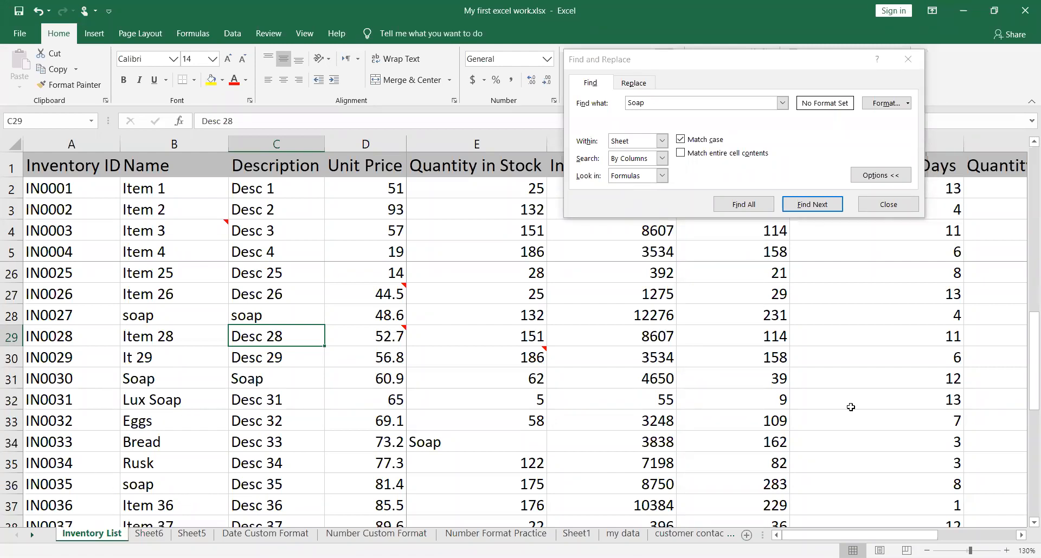
Starting from cell A3, cycle through the matches for capitalized "Soap" with Match case on.
{"action": "left_click", "coordinate": [85, 217]}
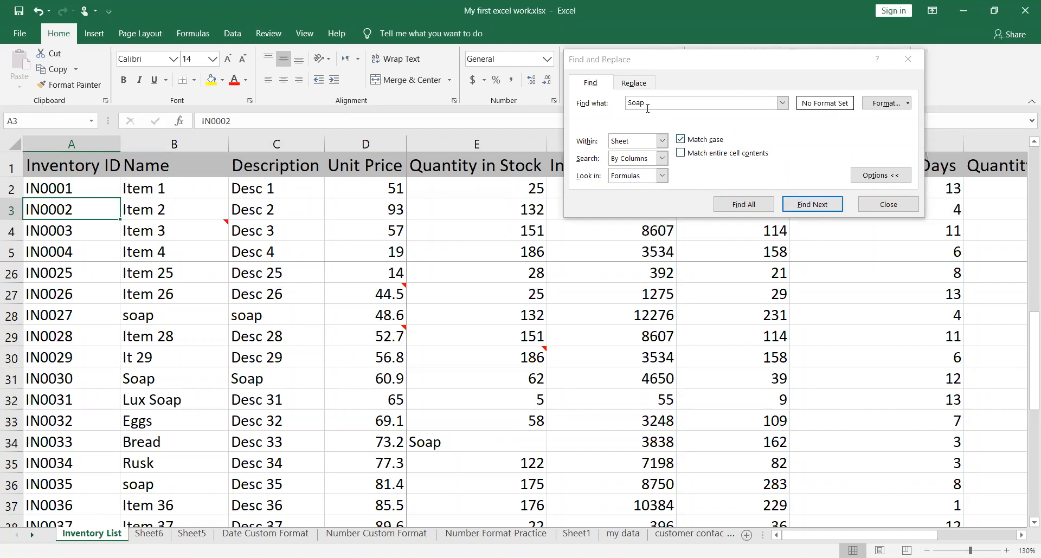
{"action": "left_click", "coordinate": [619, 102]}
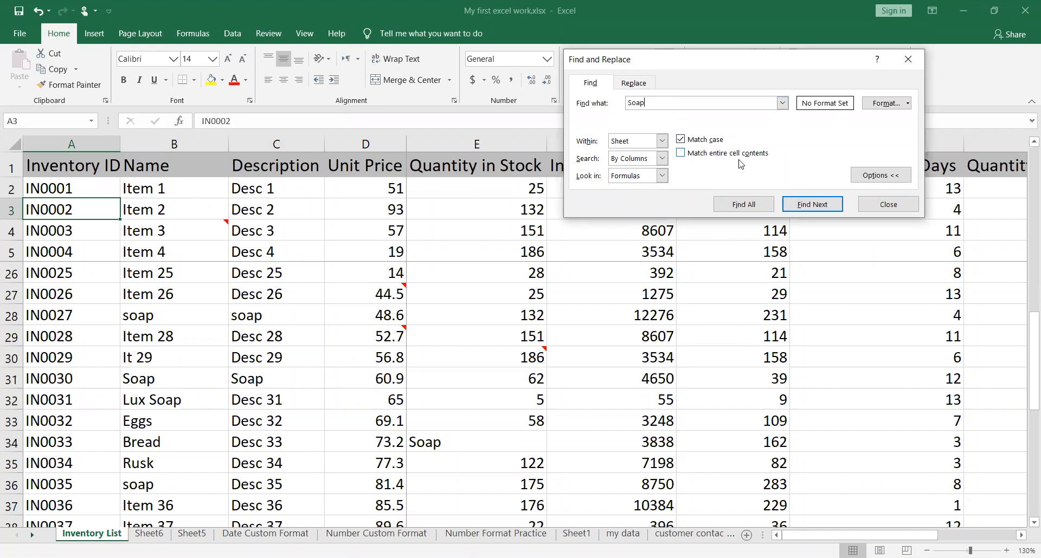
{"action": "left_click", "coordinate": [815, 209]}
{"action": "left_click", "coordinate": [816, 209]}
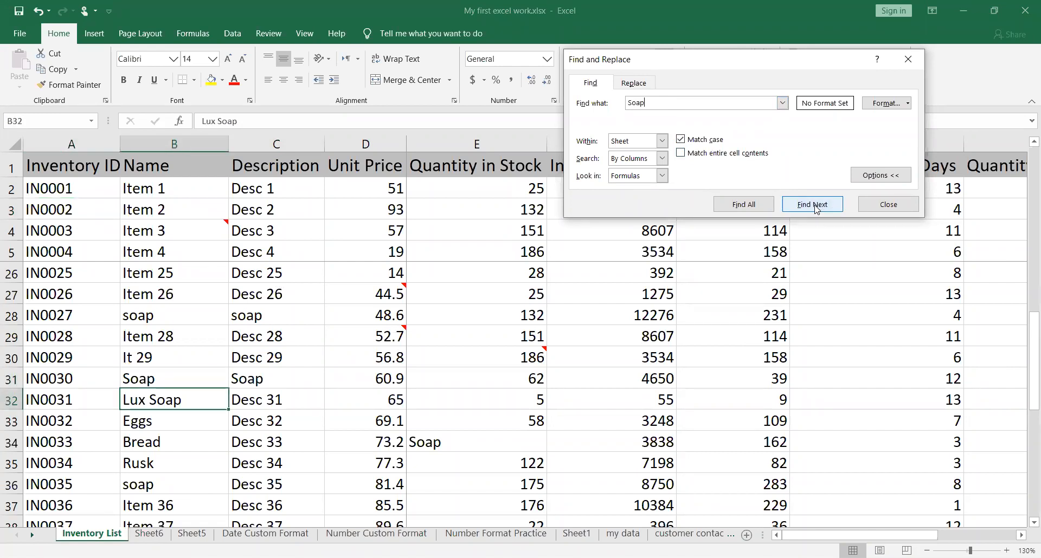
{"action": "left_click", "coordinate": [815, 210]}
{"action": "left_click", "coordinate": [816, 209]}
{"action": "left_click", "coordinate": [816, 209]}
{"action": "left_click", "coordinate": [816, 208]}
{"action": "left_click", "coordinate": [816, 208]}
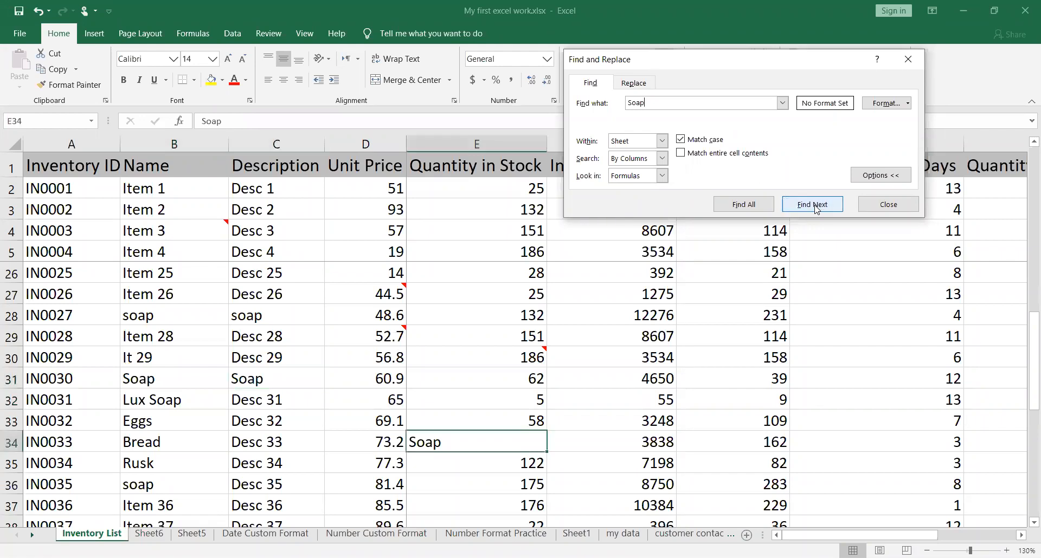
{"action": "left_click", "coordinate": [815, 208]}
{"action": "left_click", "coordinate": [816, 208]}
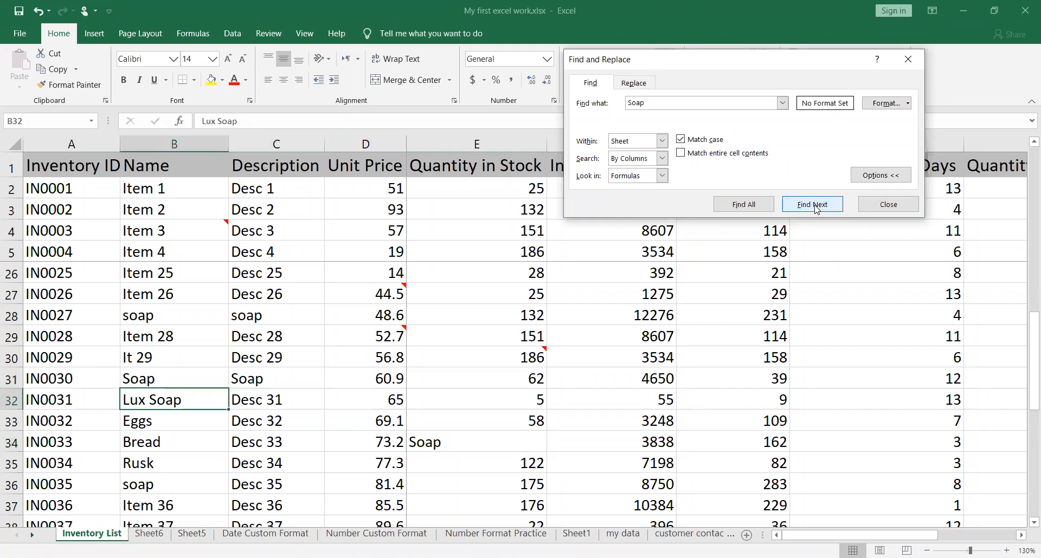
{"action": "left_click", "coordinate": [815, 208]}
{"action": "left_click", "coordinate": [816, 209]}
{"action": "left_click", "coordinate": [815, 208]}
{"action": "left_click", "coordinate": [816, 208]}
{"action": "left_click", "coordinate": [816, 208]}
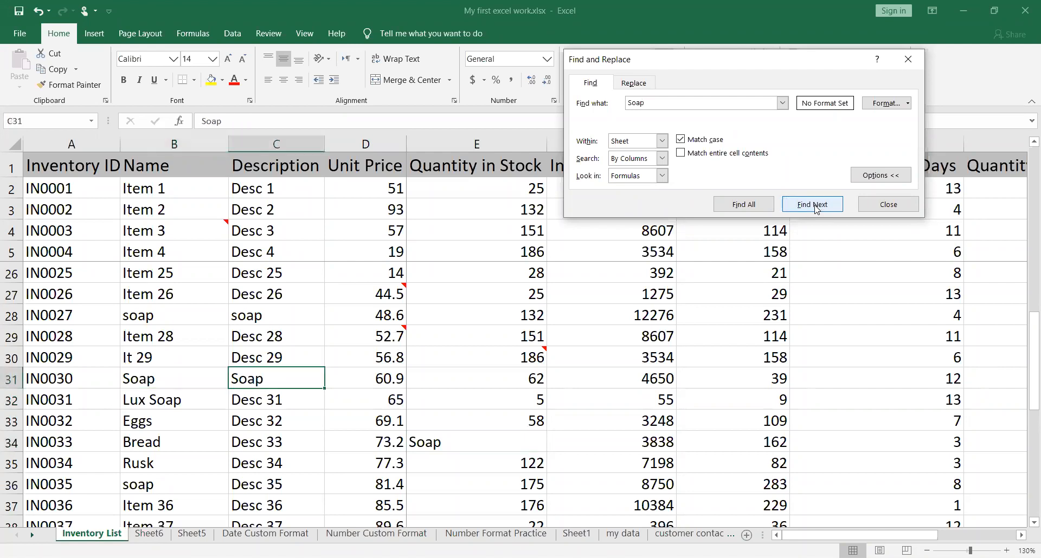
{"action": "left_click", "coordinate": [816, 205]}
{"action": "left_click", "coordinate": [815, 205]}
{"action": "left_click", "coordinate": [816, 205]}
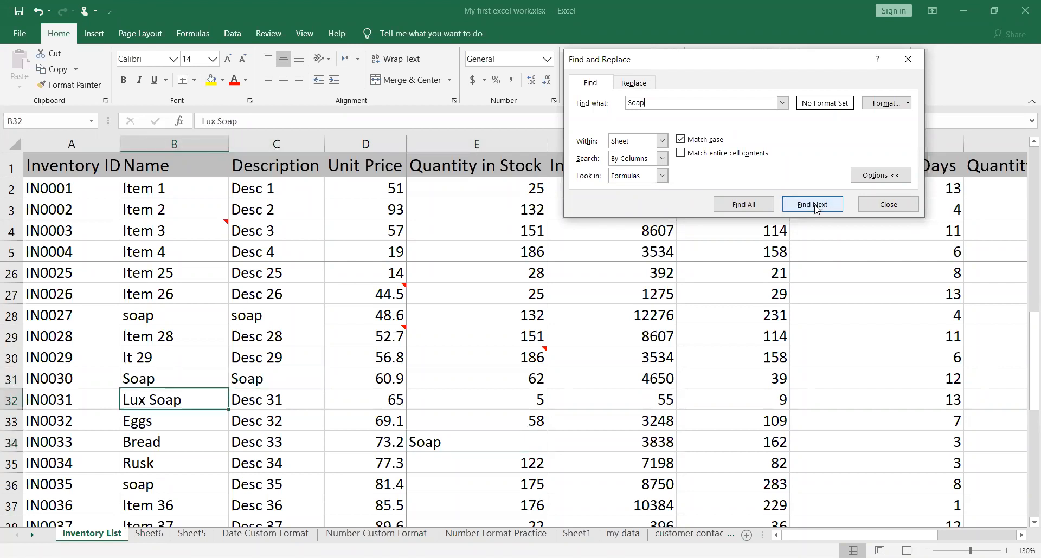
{"action": "left_click", "coordinate": [816, 205]}
List all case-sensitive matches for "Soap" and enlarge the results list to show every entry.
{"action": "left_click", "coordinate": [767, 206]}
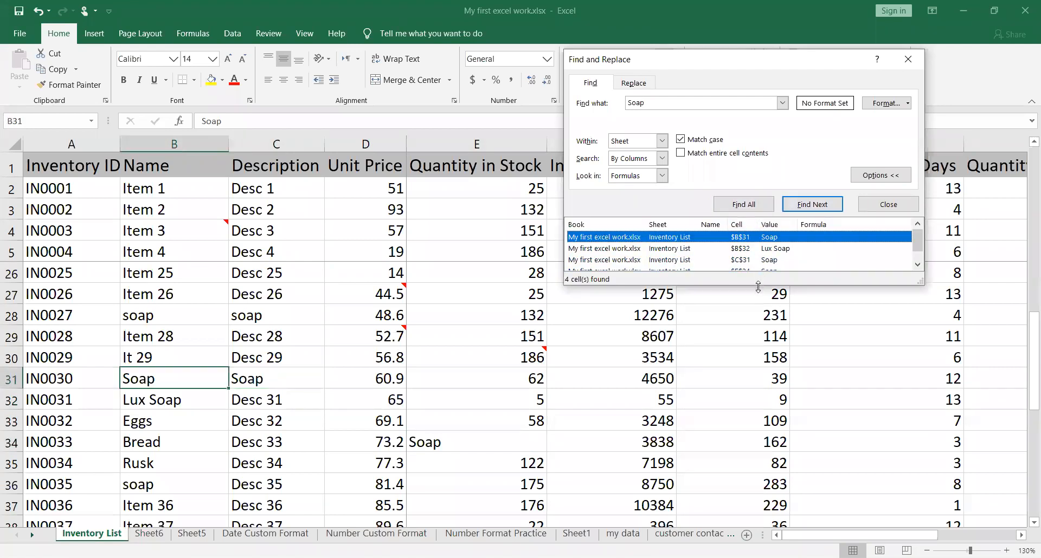
{"action": "left_click_drag", "start_coordinate": [758, 287], "coordinate": [757, 369]}
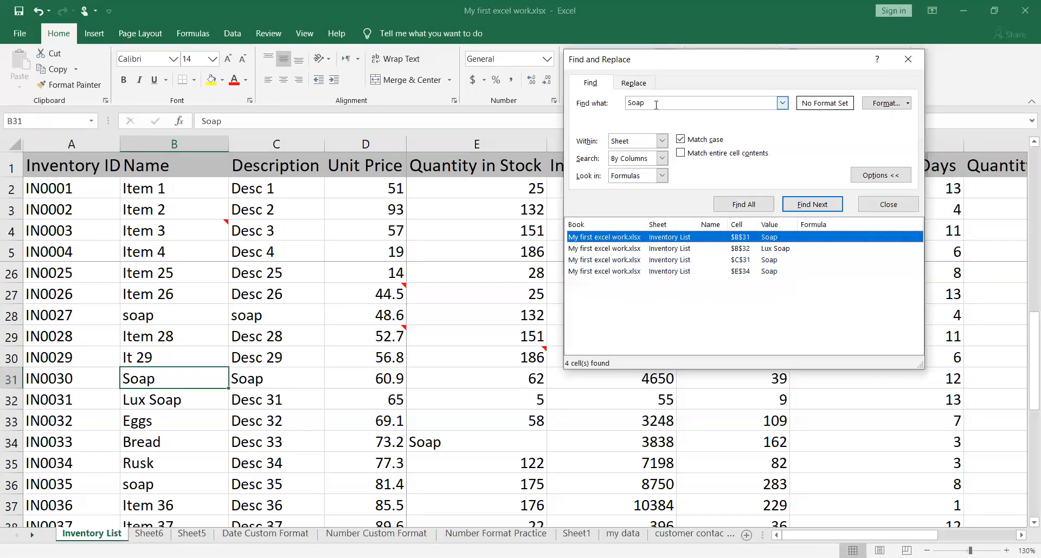
Change the search term to lowercase "soap" and list all its case-sensitive matches.
{"action": "double_click", "coordinate": [635, 103]}
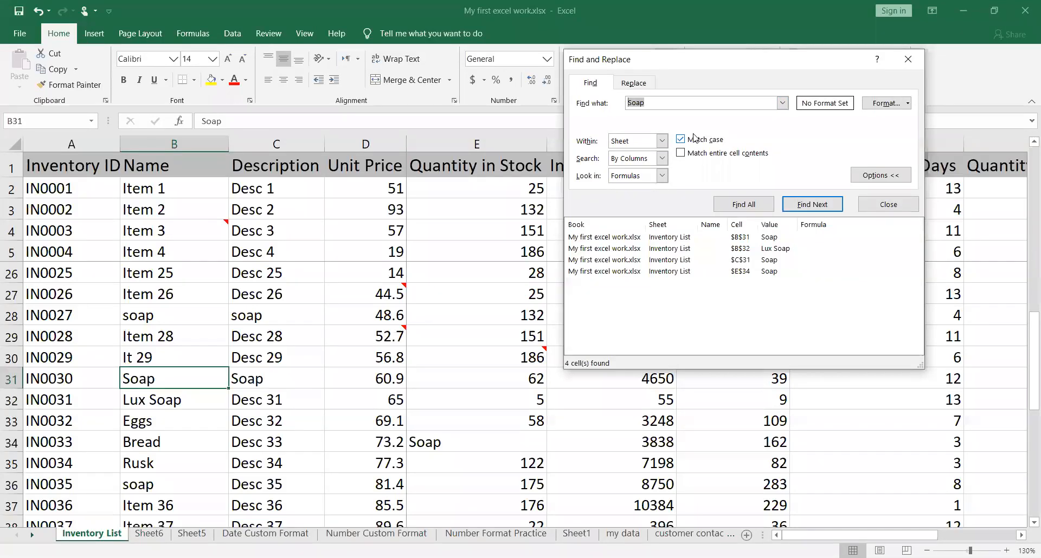
{"action": "type", "text": "soap"}
{"action": "left_click", "coordinate": [752, 206]}
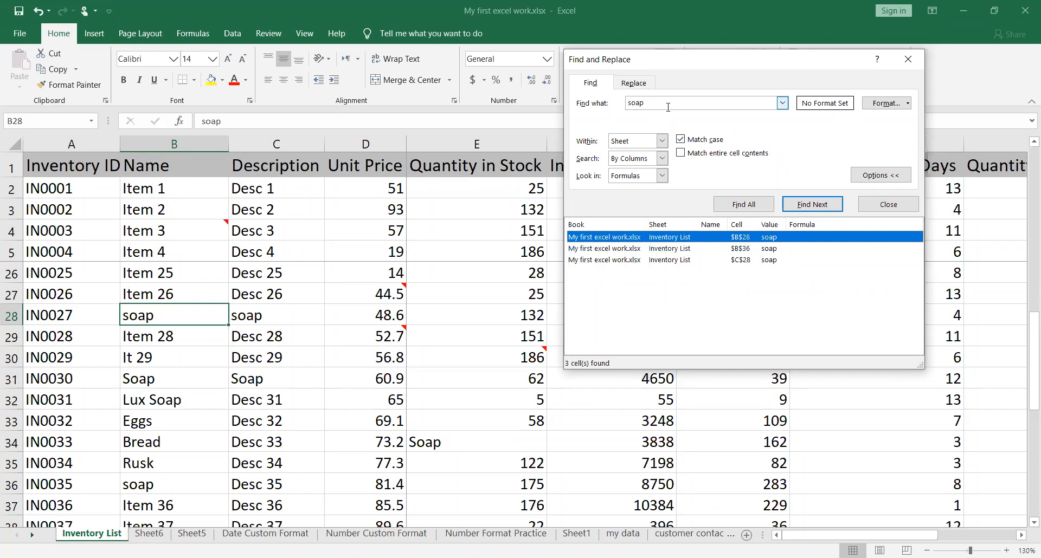
Go through the listed "soap" results to visit cells B28, B36 and C28, ending on B36.
{"action": "left_click", "coordinate": [658, 251]}
{"action": "left_click", "coordinate": [658, 259]}
{"action": "left_click", "coordinate": [658, 238]}
{"action": "left_click", "coordinate": [659, 250]}
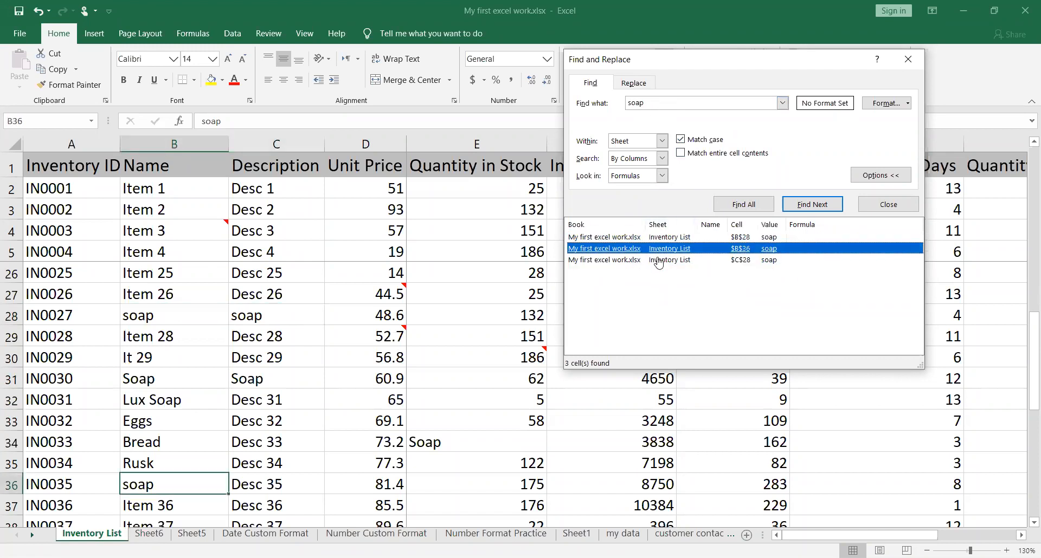
{"action": "left_click", "coordinate": [658, 260]}
{"action": "left_click", "coordinate": [658, 238]}
{"action": "left_click", "coordinate": [658, 249]}
{"action": "left_click", "coordinate": [658, 259]}
{"action": "left_click", "coordinate": [659, 238]}
{"action": "left_click", "coordinate": [659, 249]}
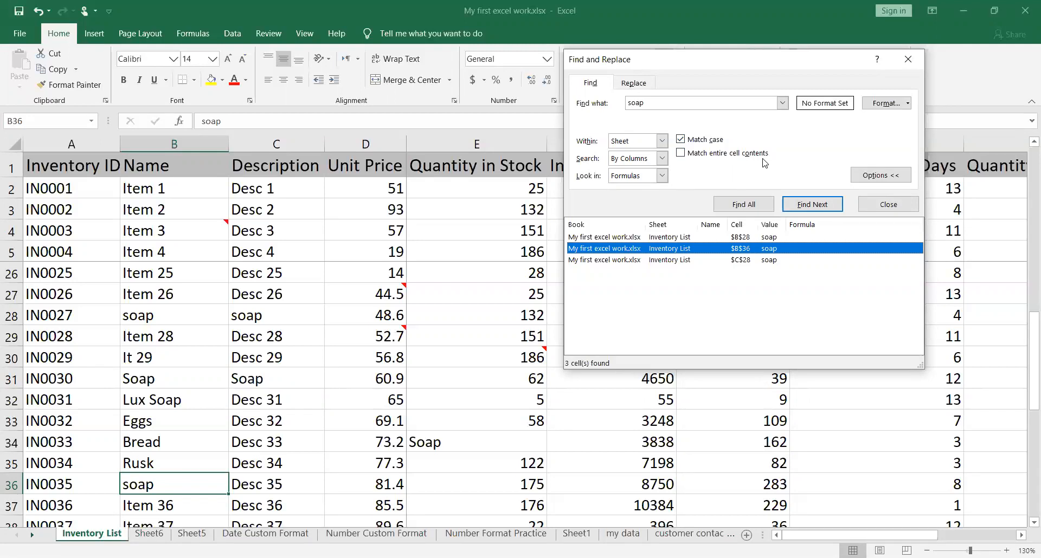
Turn off Match case, turn on Match entire cell contents, and cycle through the whole-cell matches for "soap", ending on B28.
{"action": "left_click", "coordinate": [680, 140]}
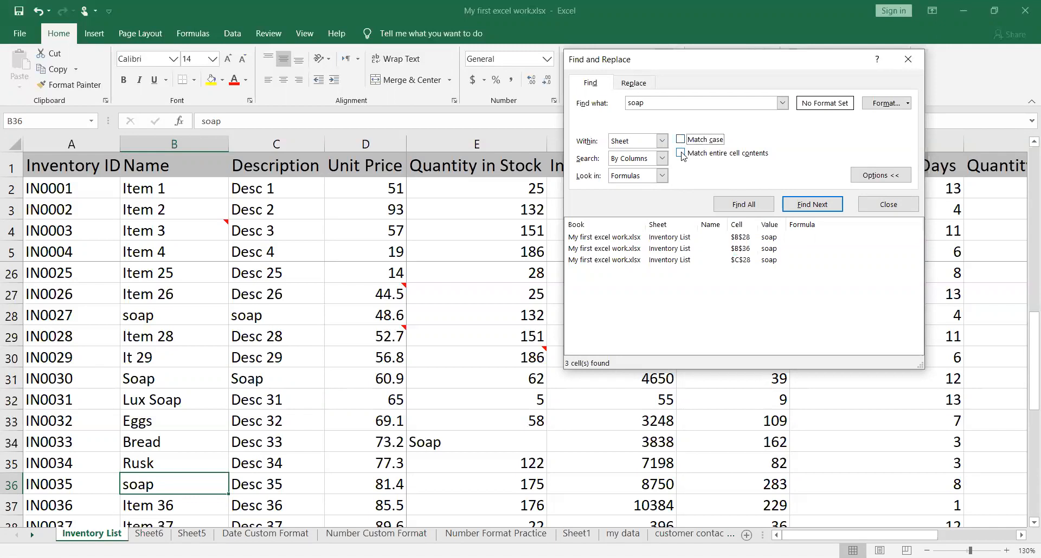
{"action": "left_click", "coordinate": [681, 155]}
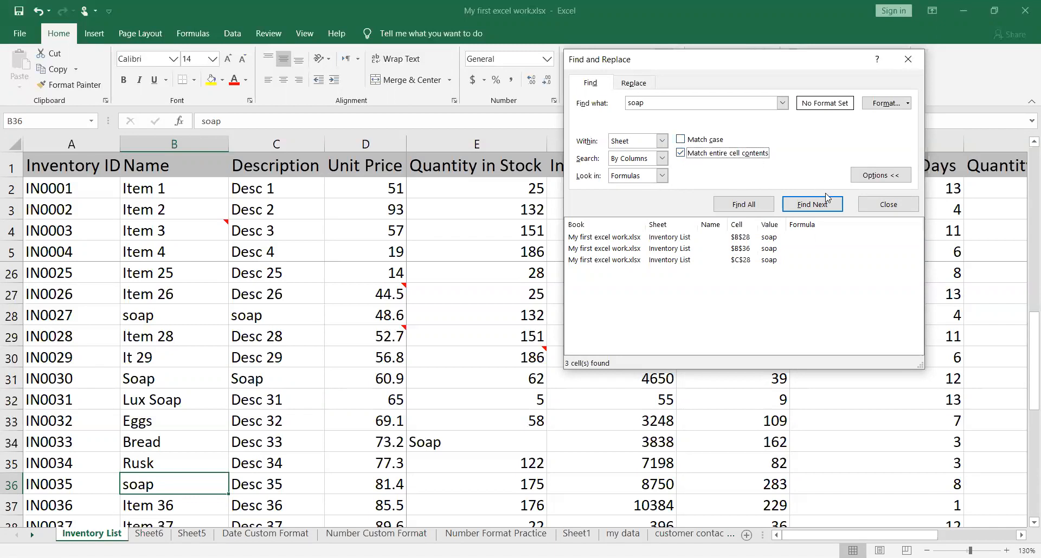
{"action": "left_click", "coordinate": [813, 205]}
{"action": "left_click", "coordinate": [813, 205]}
{"action": "left_click", "coordinate": [813, 205]}
{"action": "left_click", "coordinate": [813, 205]}
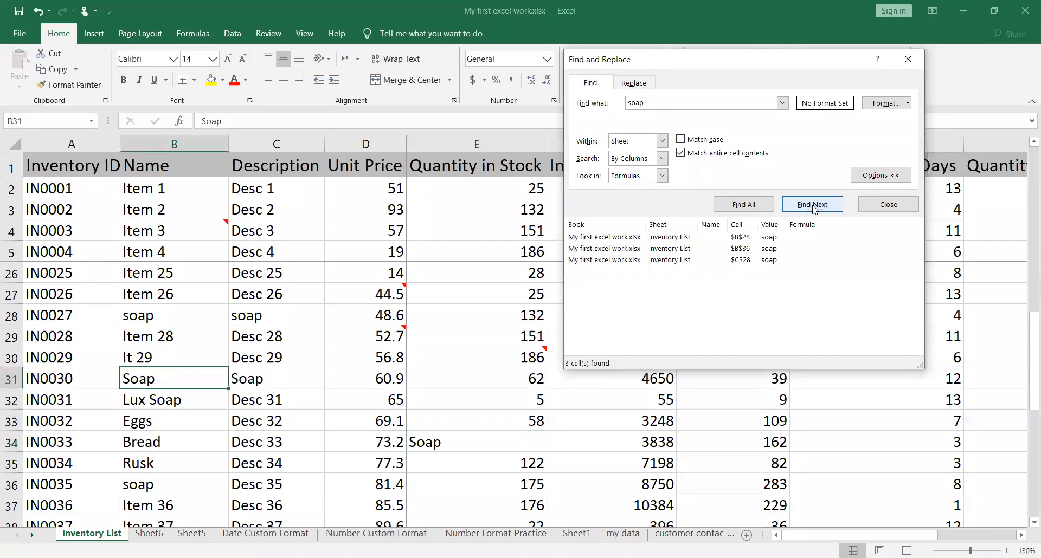
{"action": "left_click", "coordinate": [813, 205]}
{"action": "left_click", "coordinate": [813, 205]}
{"action": "left_click", "coordinate": [813, 205]}
{"action": "left_click", "coordinate": [813, 205]}
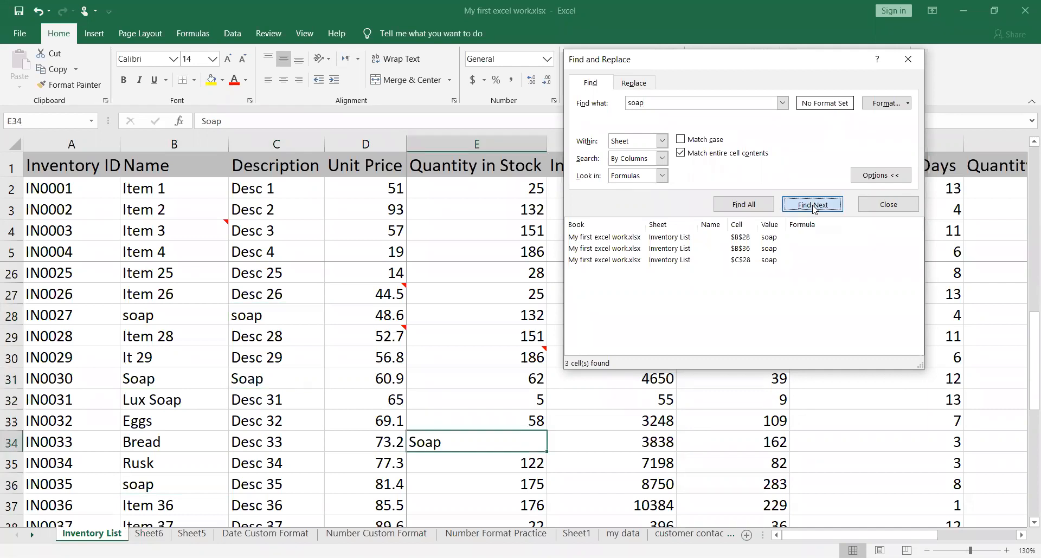
{"action": "left_click", "coordinate": [813, 205]}
{"action": "left_click", "coordinate": [813, 205]}
{"action": "left_click", "coordinate": [813, 205]}
{"action": "left_click", "coordinate": [813, 205]}
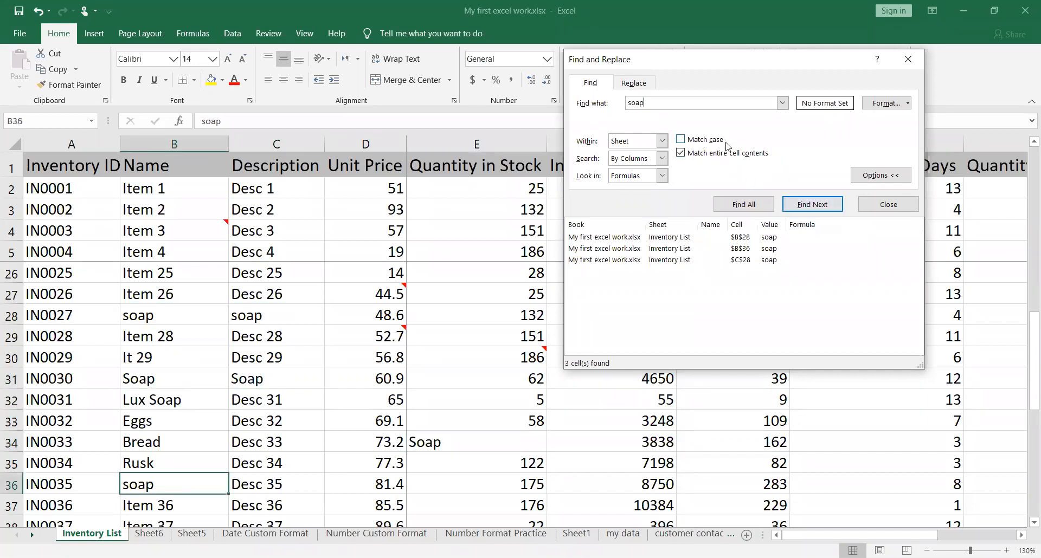
{"action": "left_click", "coordinate": [803, 207]}
{"action": "left_click", "coordinate": [806, 207]}
{"action": "left_click", "coordinate": [809, 207]}
{"action": "left_click", "coordinate": [808, 206]}
{"action": "left_click", "coordinate": [808, 206]}
{"action": "left_click", "coordinate": [808, 206]}
{"action": "left_click", "coordinate": [809, 206]}
{"action": "left_click", "coordinate": [808, 207]}
{"action": "left_click", "coordinate": [808, 206]}
{"action": "left_click", "coordinate": [808, 206]}
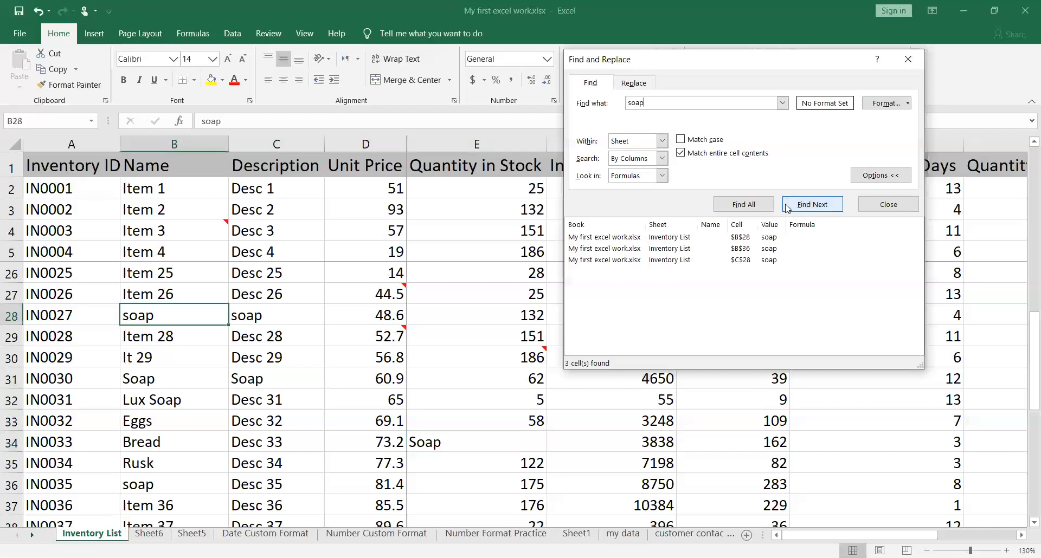
List all whole-cell matches for "soap", widen the Value column, and visit the listed cells down to E34 and back to B28.
{"action": "left_click", "coordinate": [761, 207]}
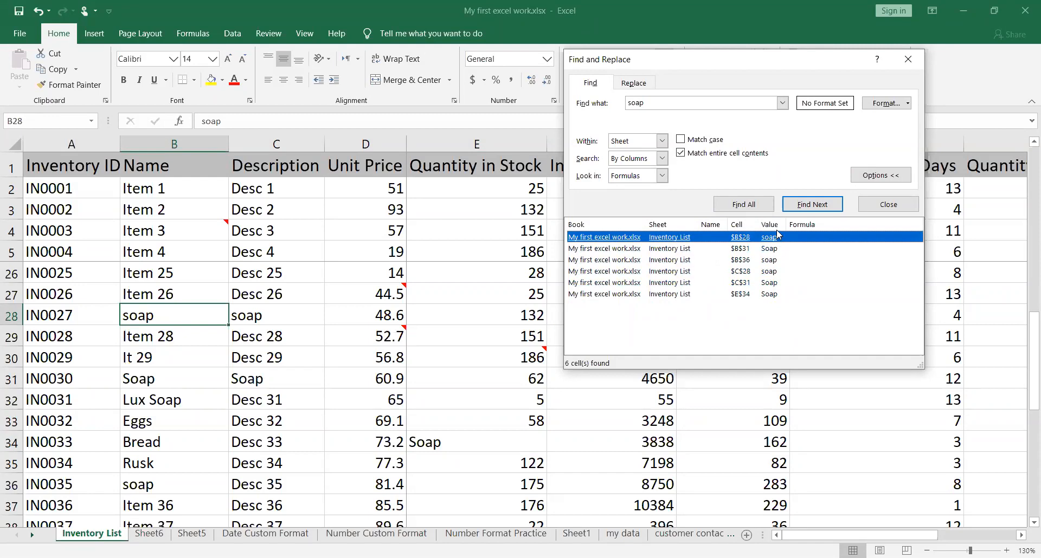
{"action": "left_click_drag", "start_coordinate": [787, 224], "coordinate": [821, 224]}
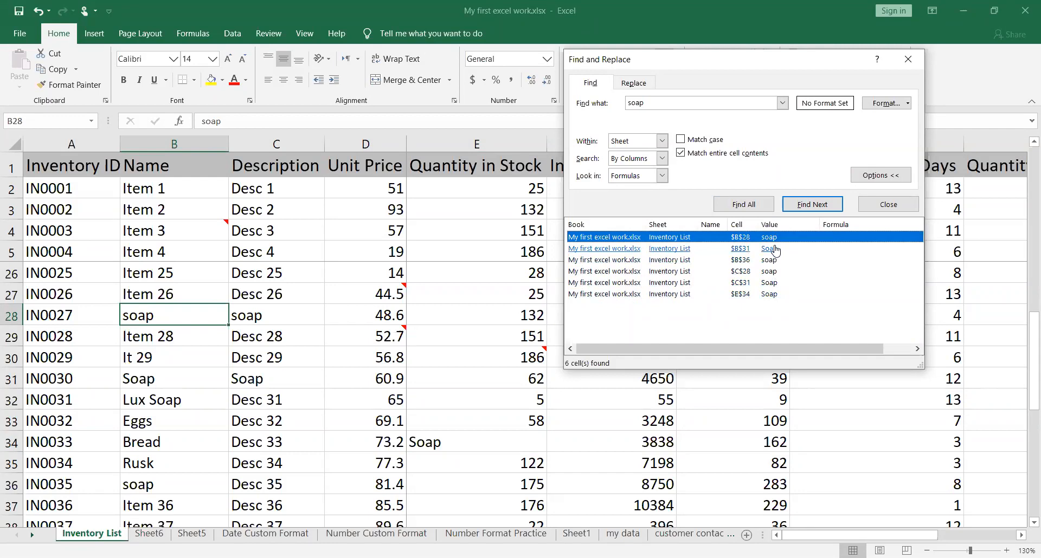
{"action": "left_click", "coordinate": [741, 248]}
{"action": "left_click", "coordinate": [743, 260]}
{"action": "left_click", "coordinate": [742, 271]}
{"action": "left_click", "coordinate": [744, 282]}
{"action": "key", "text": "Down"}
{"action": "left_click", "coordinate": [744, 271]}
{"action": "left_click", "coordinate": [745, 260]}
{"action": "left_click", "coordinate": [745, 248]}
{"action": "left_click", "coordinate": [748, 238]}
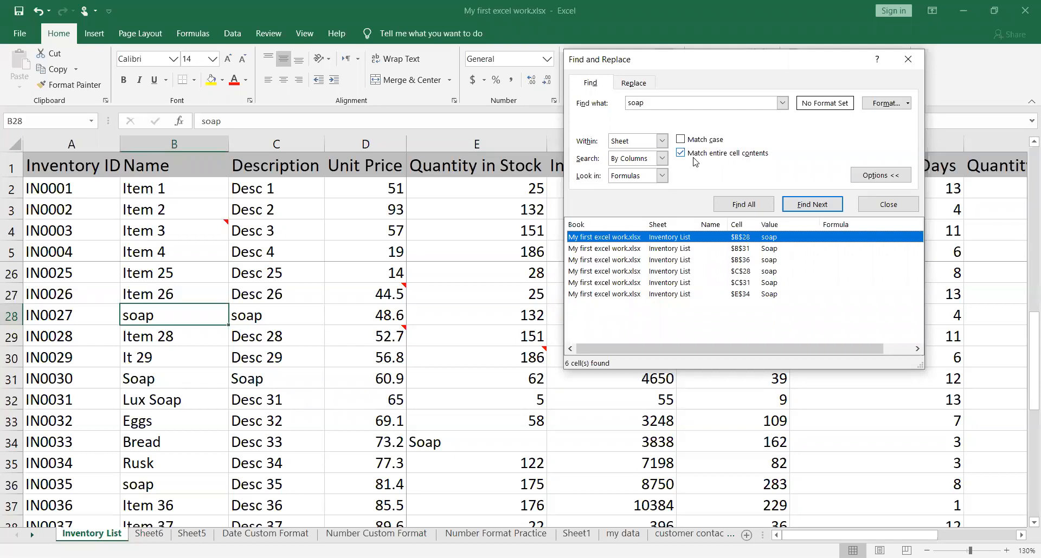
Change the search term to "lux soap" and list all its whole-cell matches.
{"action": "left_click_drag", "start_coordinate": [650, 103], "coordinate": [624, 104]}
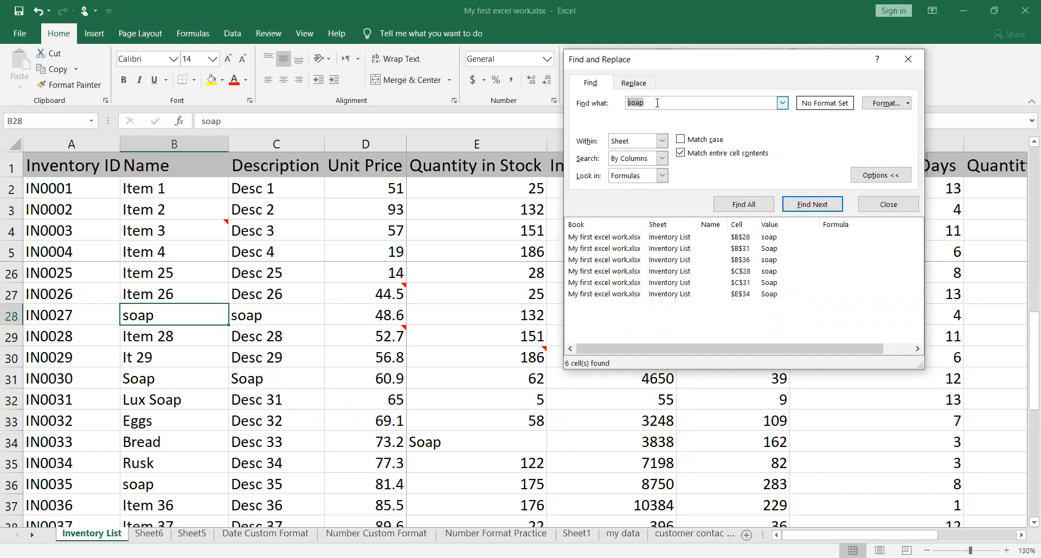
{"action": "key", "text": "BackSpace"}
{"action": "type", "text": "lux soap"}
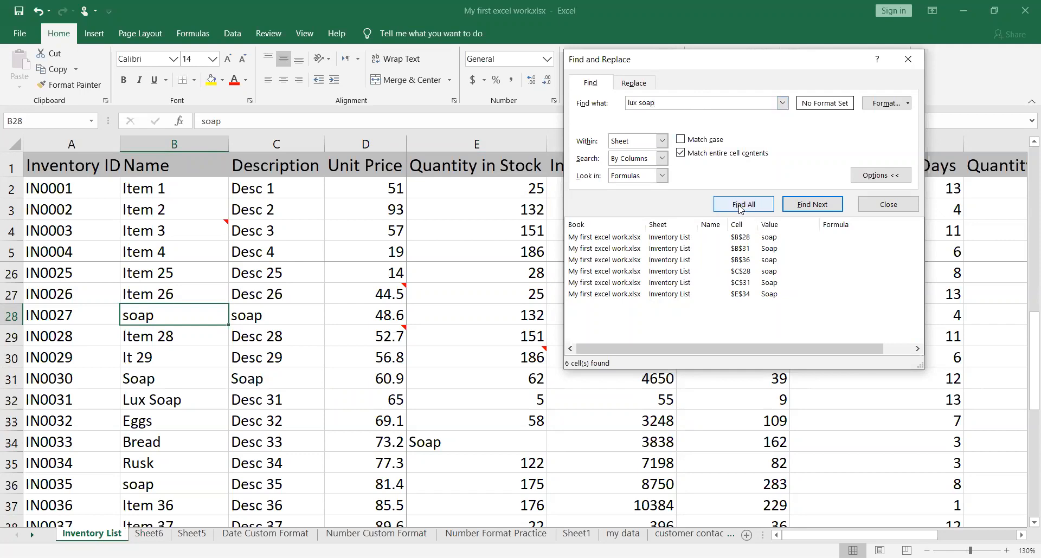
{"action": "left_click", "coordinate": [756, 208]}
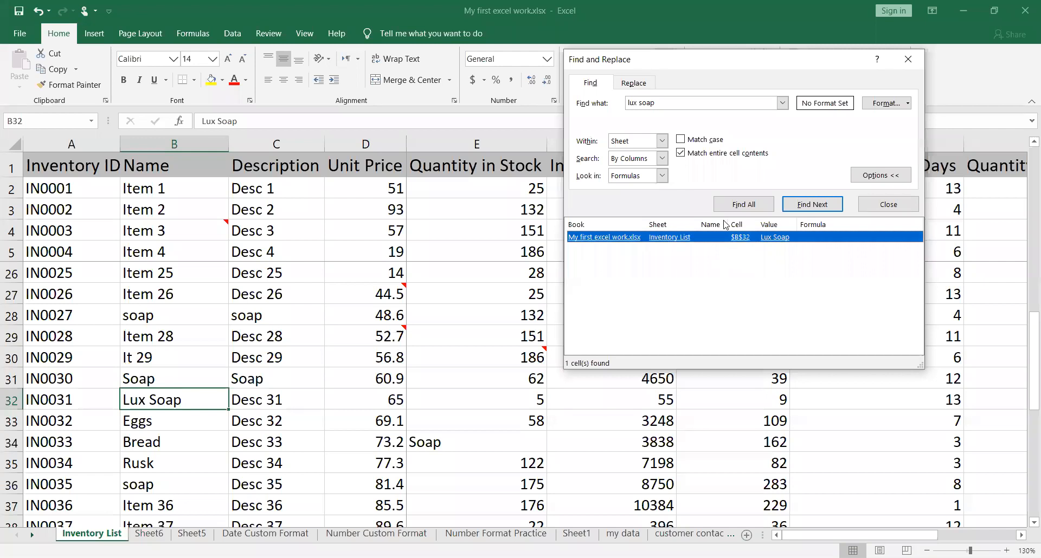
Turn on Match case alongside Match entire cell contents and search again for all and the next "lux soap" matches.
{"action": "left_click", "coordinate": [681, 141]}
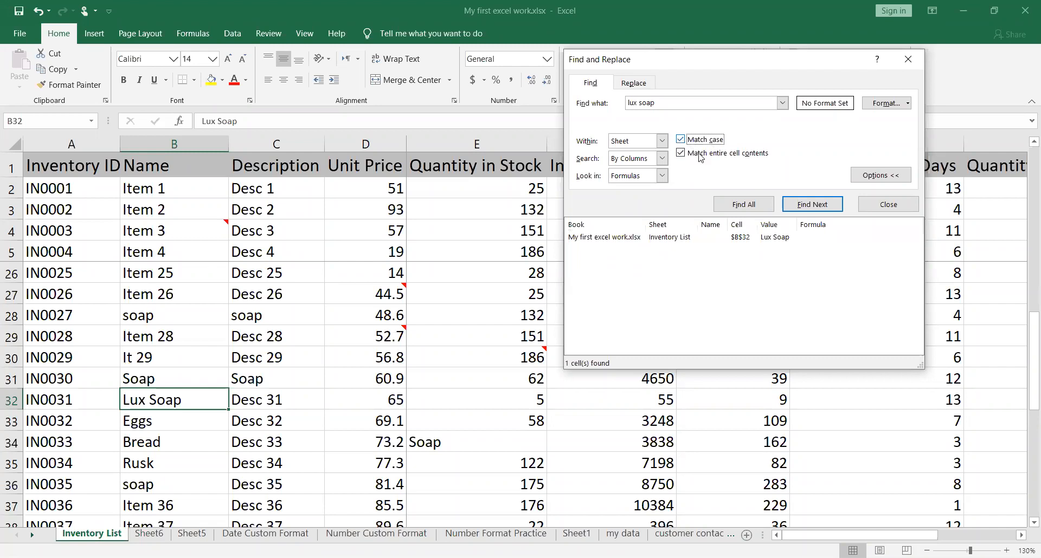
{"action": "left_click", "coordinate": [736, 204]}
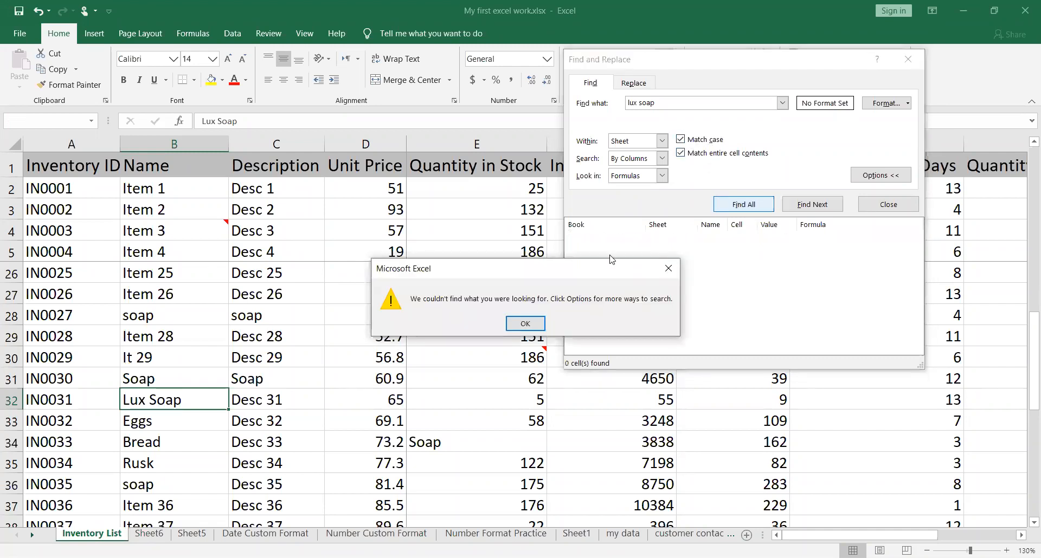
{"action": "left_click", "coordinate": [535, 326]}
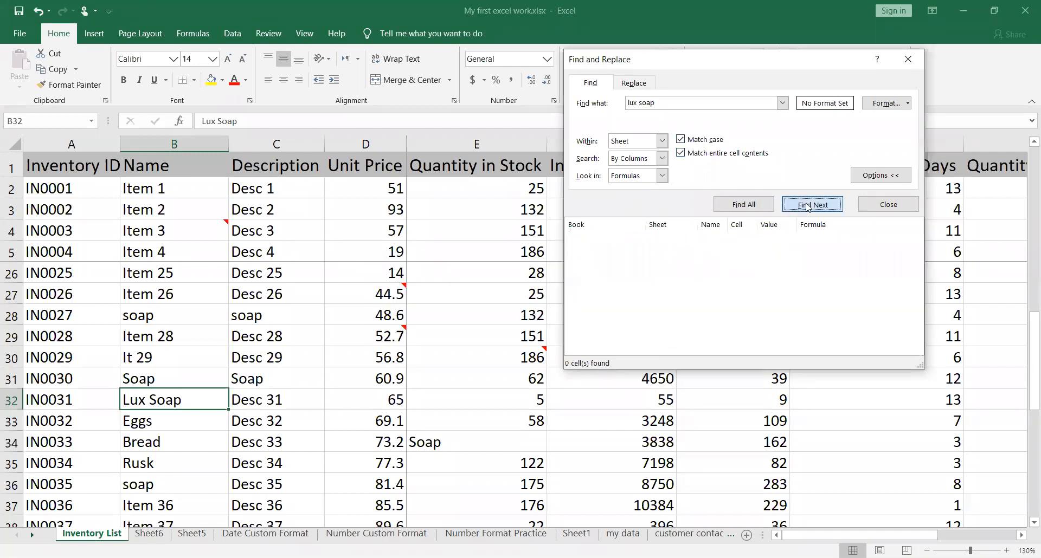
{"action": "left_click", "coordinate": [807, 206]}
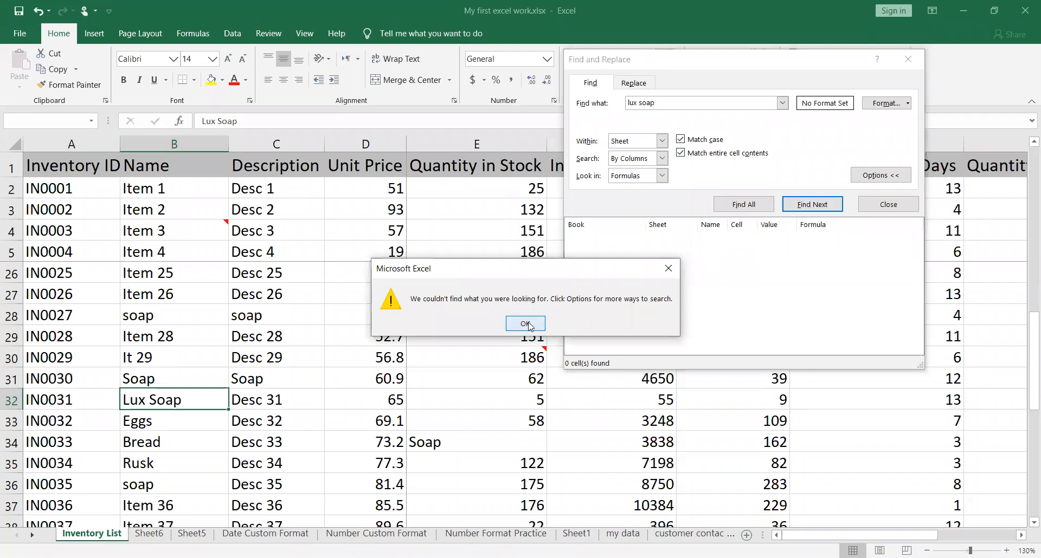
{"action": "left_click", "coordinate": [530, 325]}
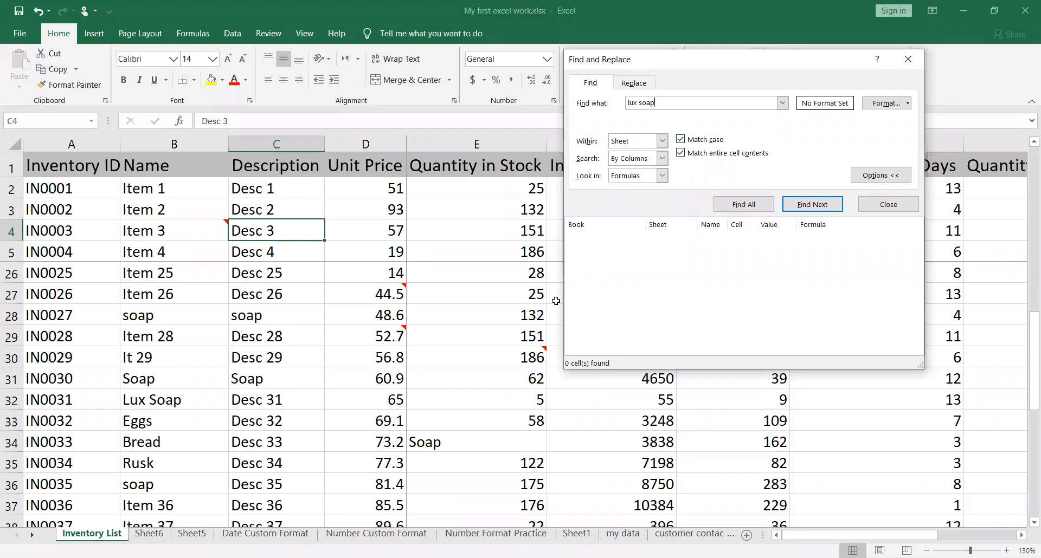
Make the text bold in cells C31 (Soap) and B32 (Lux Soap).
{"action": "left_click", "coordinate": [294, 377]}
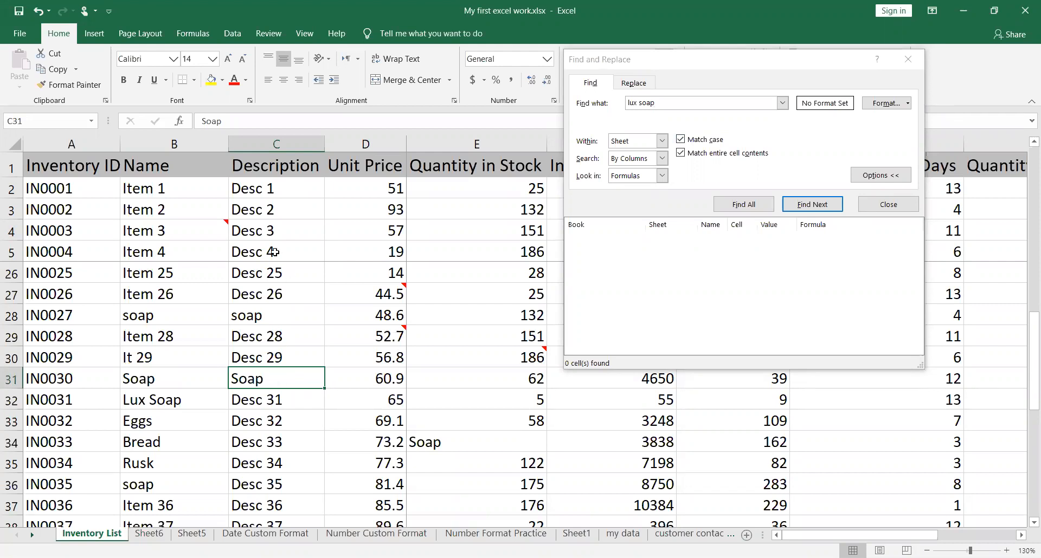
{"action": "left_click", "coordinate": [124, 81]}
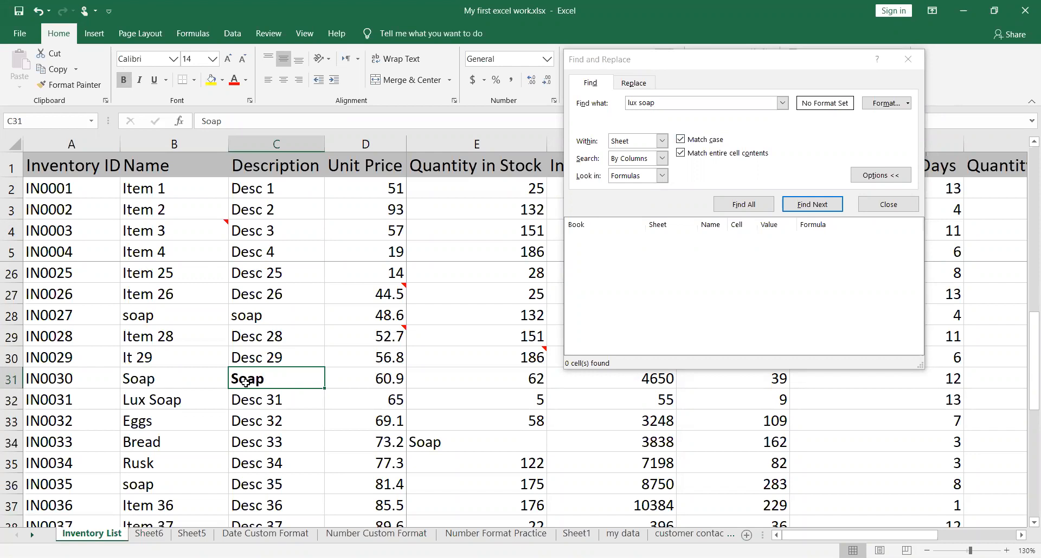
{"action": "left_click", "coordinate": [161, 402]}
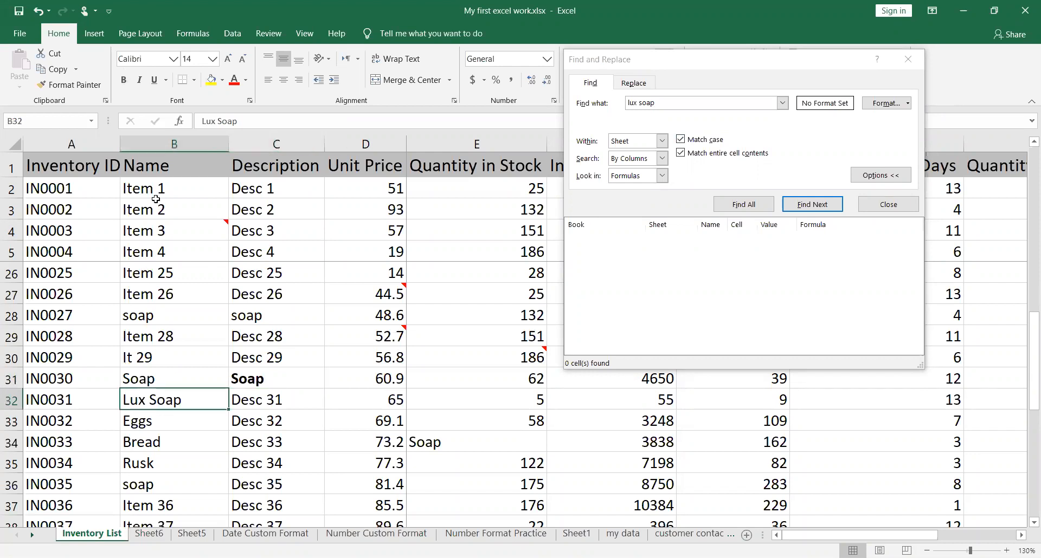
{"action": "left_click", "coordinate": [119, 82]}
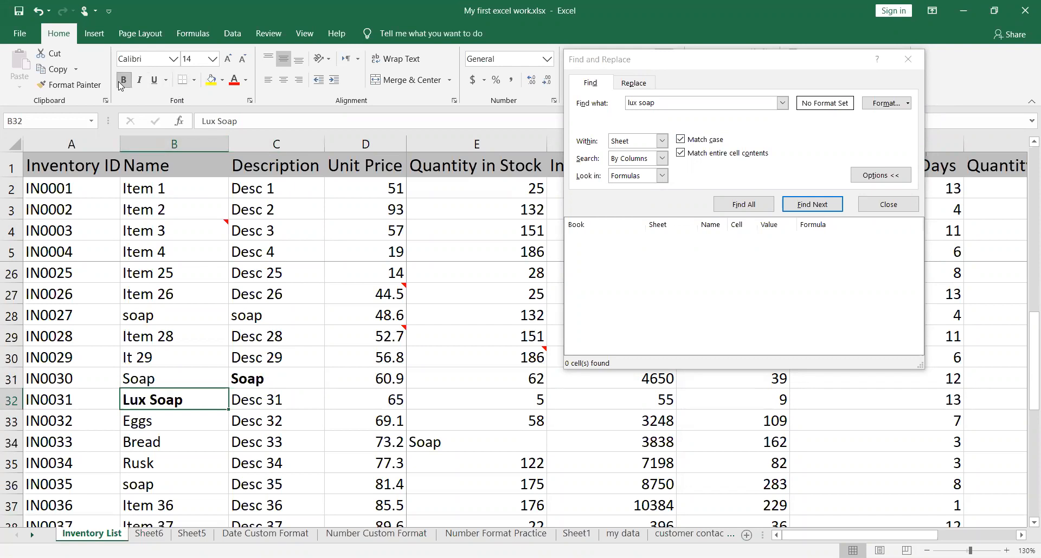
From cell B5, set the search term to "Soap", turn off Match case and Match entire cell contents, and close the search dialog.
{"action": "left_click", "coordinate": [174, 249]}
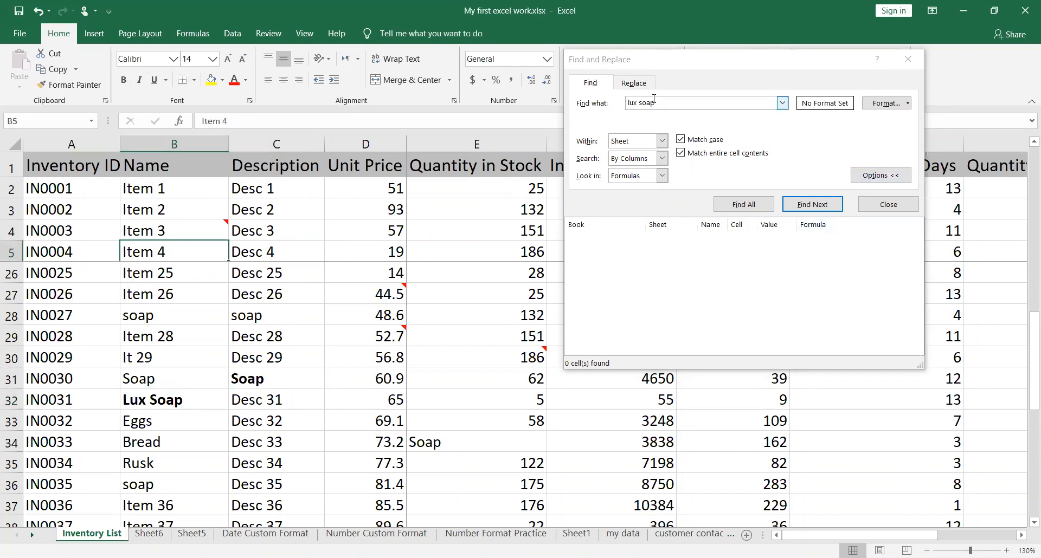
{"action": "left_click", "coordinate": [673, 105]}
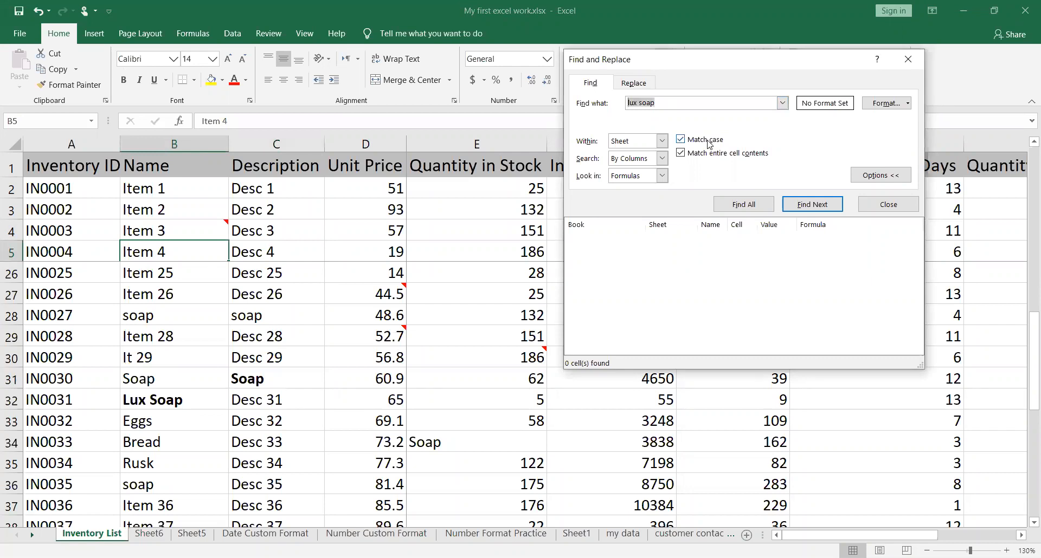
{"action": "type", "text": "Soap"}
{"action": "left_click", "coordinate": [682, 141]}
{"action": "left_click", "coordinate": [681, 154]}
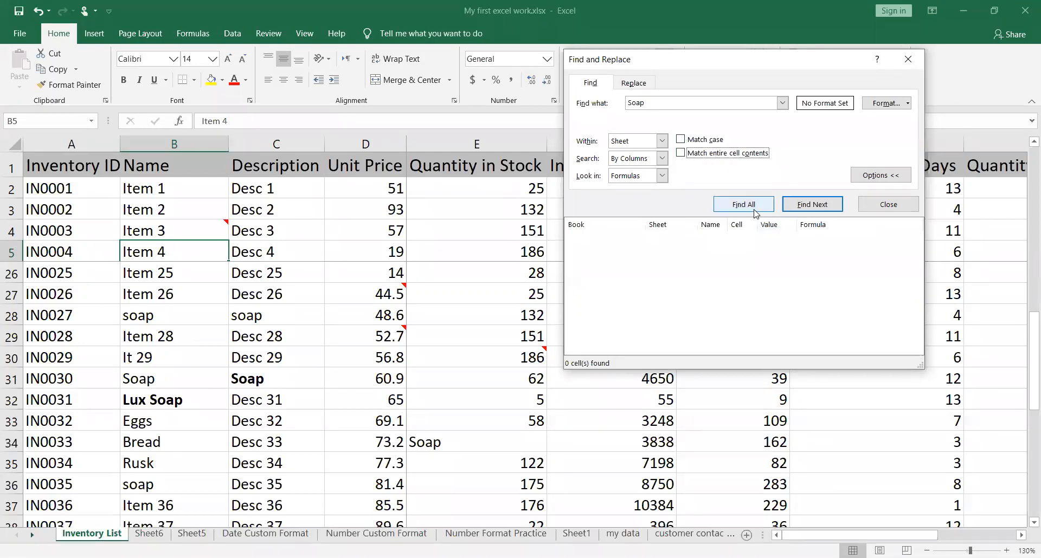
{"action": "left_click", "coordinate": [888, 205]}
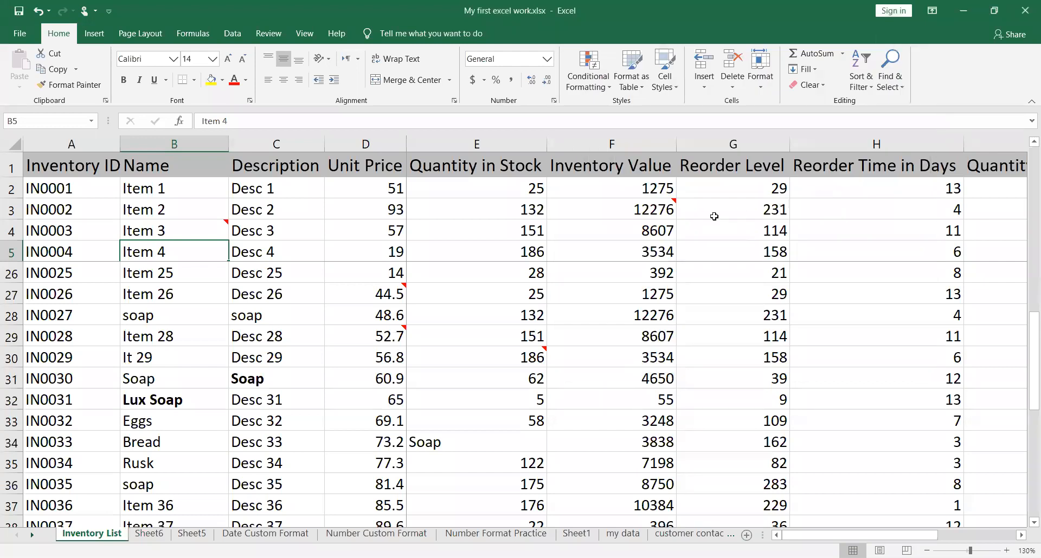
Reopen Find with its options expanded and set the search format to the Bold font style.
{"action": "key", "text": "ctrl+f"}
{"action": "left_click", "coordinate": [879, 267]}
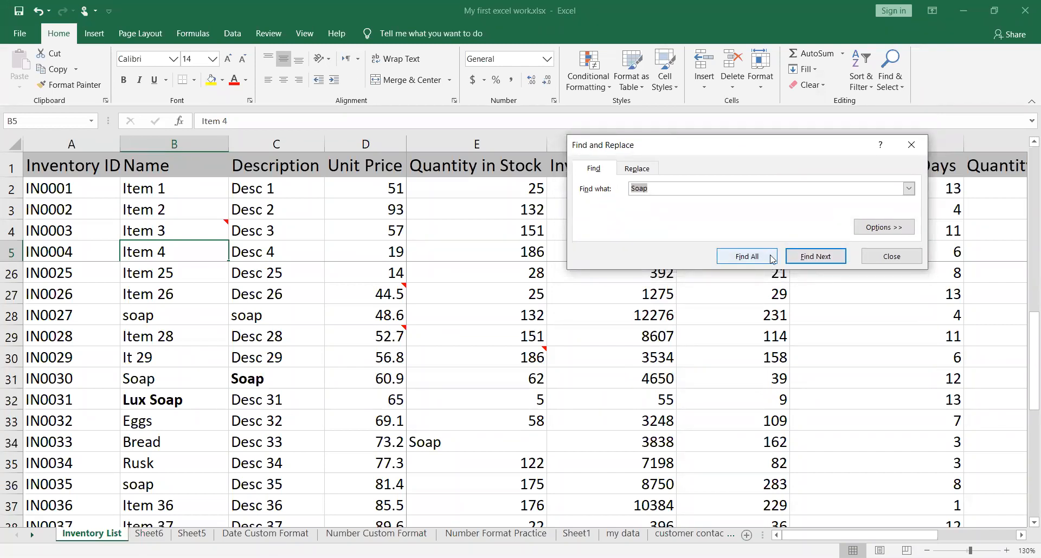
{"action": "left_click", "coordinate": [875, 227]}
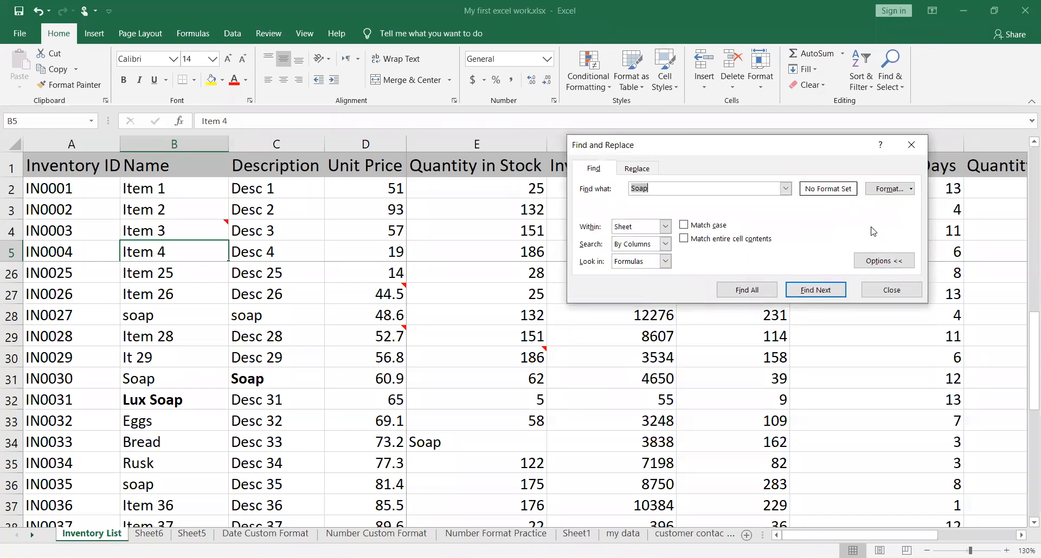
{"action": "left_click", "coordinate": [888, 189]}
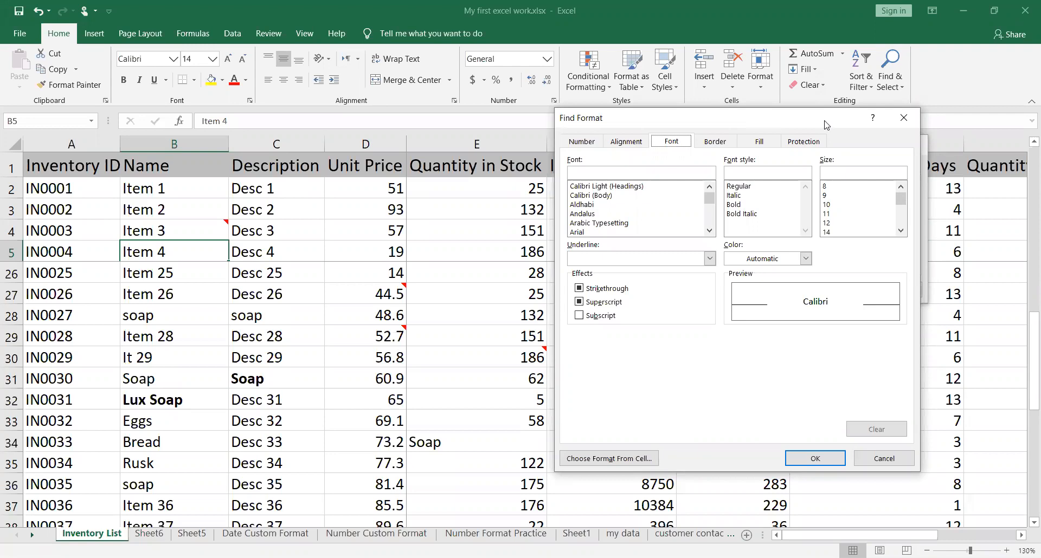
{"action": "left_click_drag", "start_coordinate": [824, 125], "coordinate": [690, 115]}
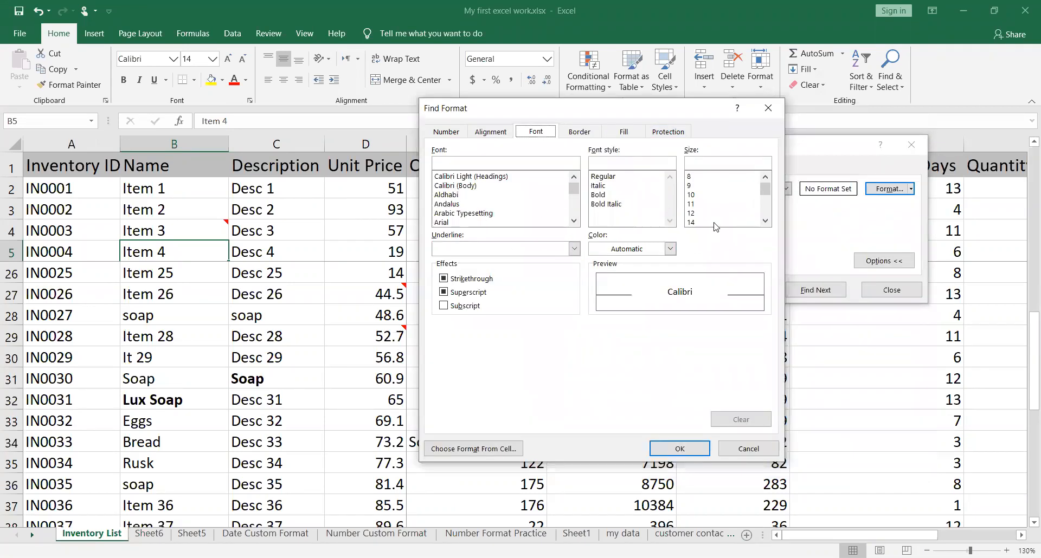
{"action": "left_click", "coordinate": [601, 196]}
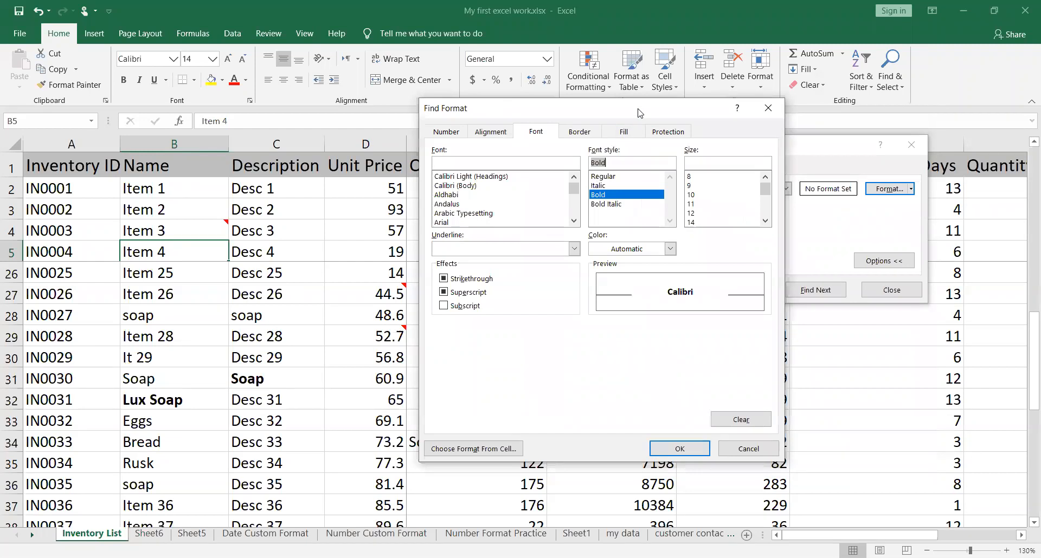
{"action": "left_click_drag", "start_coordinate": [638, 112], "coordinate": [426, 96]}
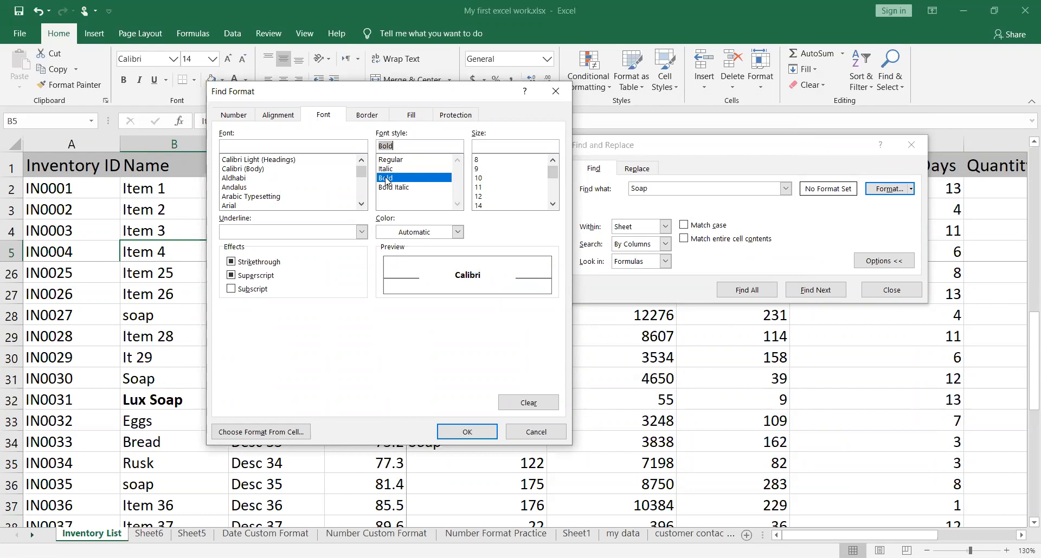
{"action": "left_click", "coordinate": [472, 435]}
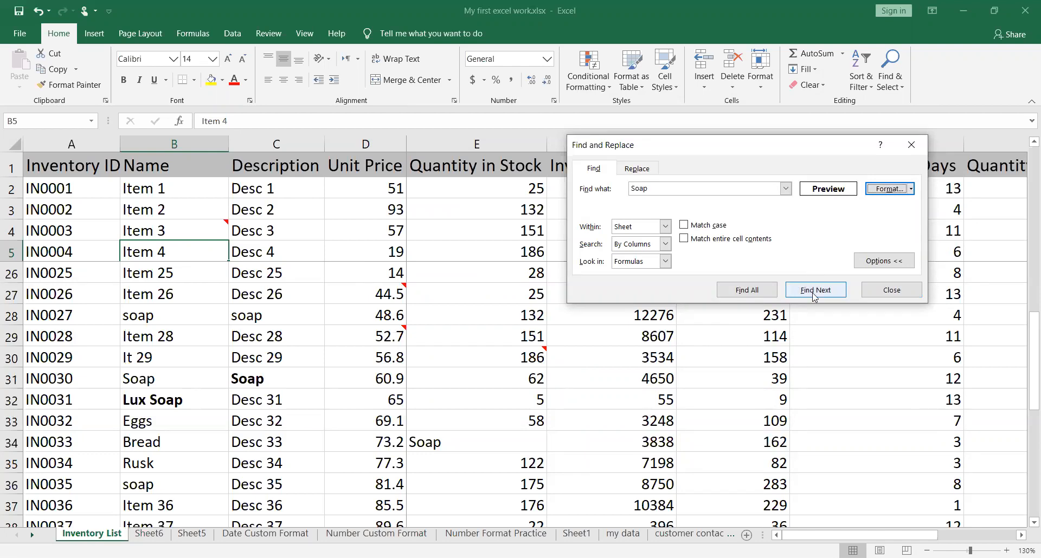
List all bold "Soap" matches and alternate between the listed cells B32 and C31.
{"action": "left_click", "coordinate": [760, 296]}
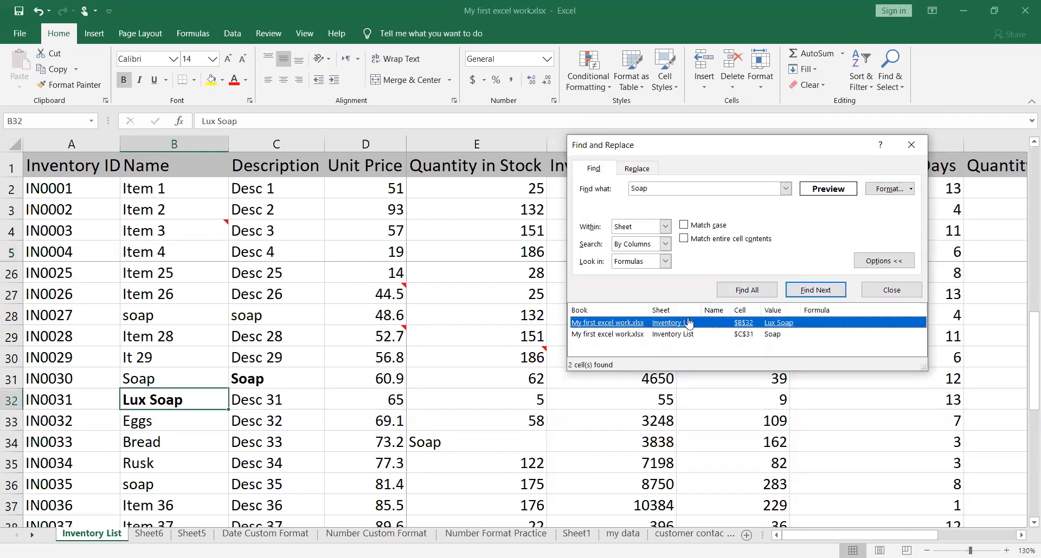
{"action": "left_click", "coordinate": [678, 335]}
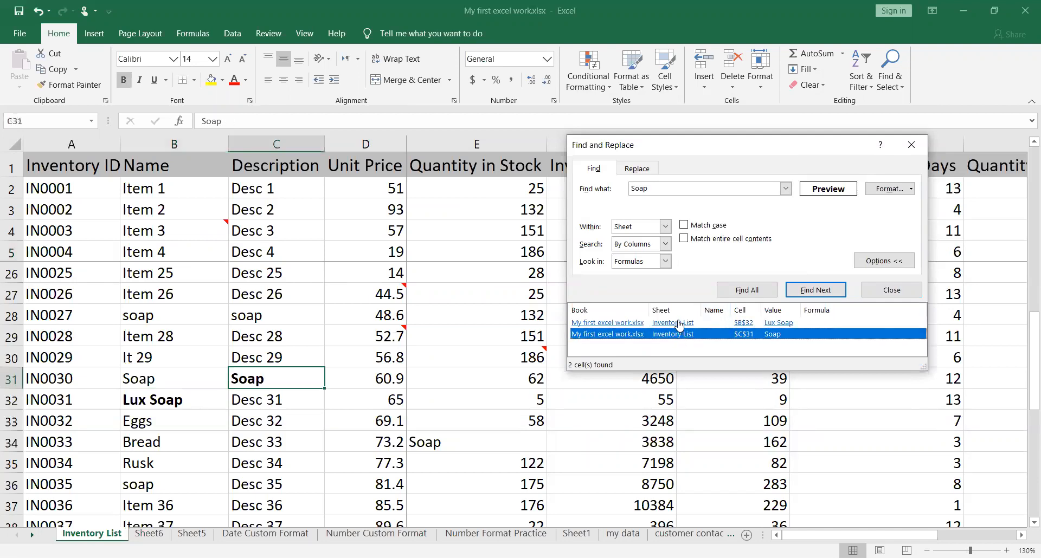
{"action": "left_click", "coordinate": [678, 323]}
{"action": "left_click", "coordinate": [679, 334]}
{"action": "left_click", "coordinate": [679, 324]}
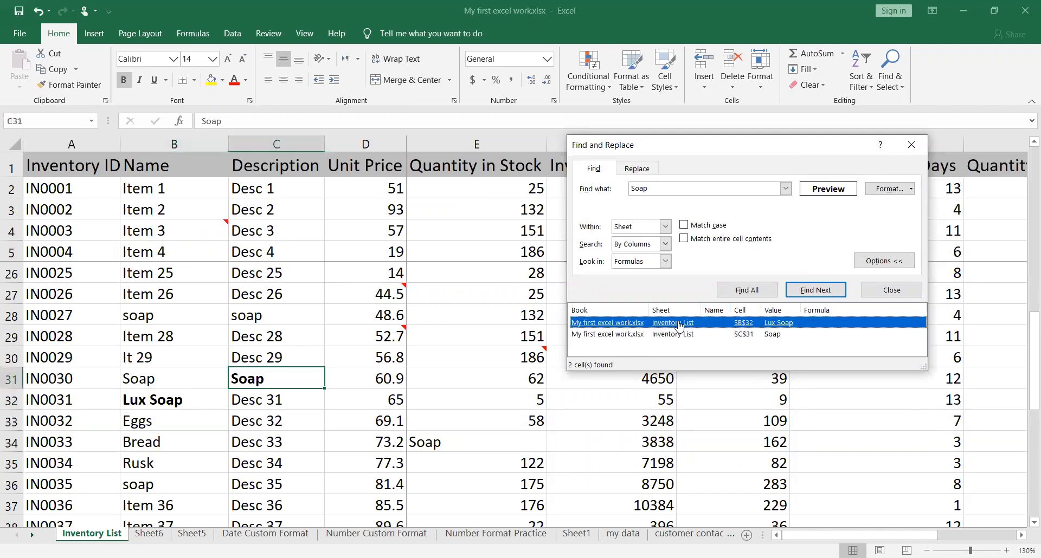
Step repeatedly between the two bold search results to compare C31 (Soap) with B32 (Lux Soap).
{"action": "left_click", "coordinate": [678, 334]}
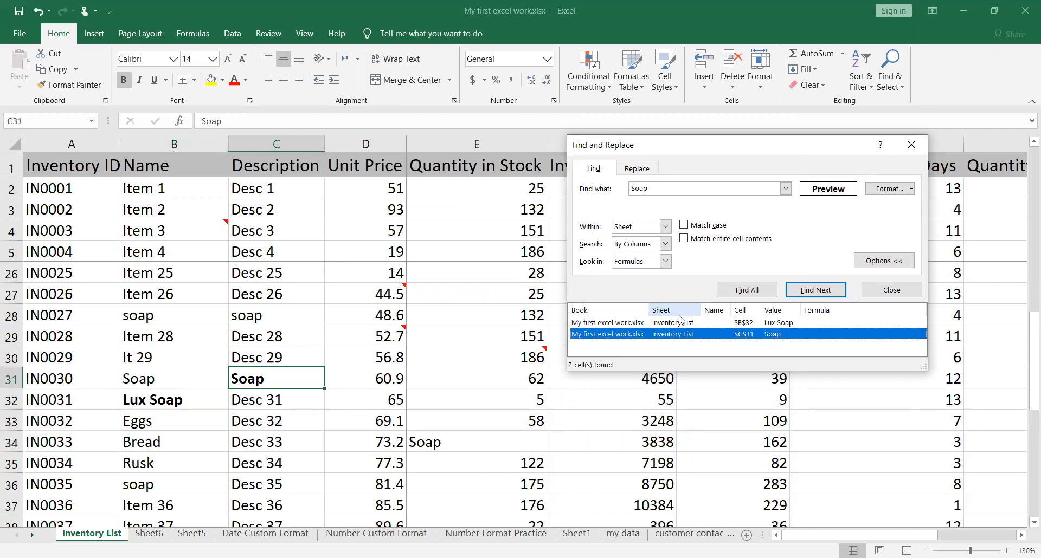
{"action": "left_click", "coordinate": [680, 323]}
{"action": "left_click", "coordinate": [680, 334]}
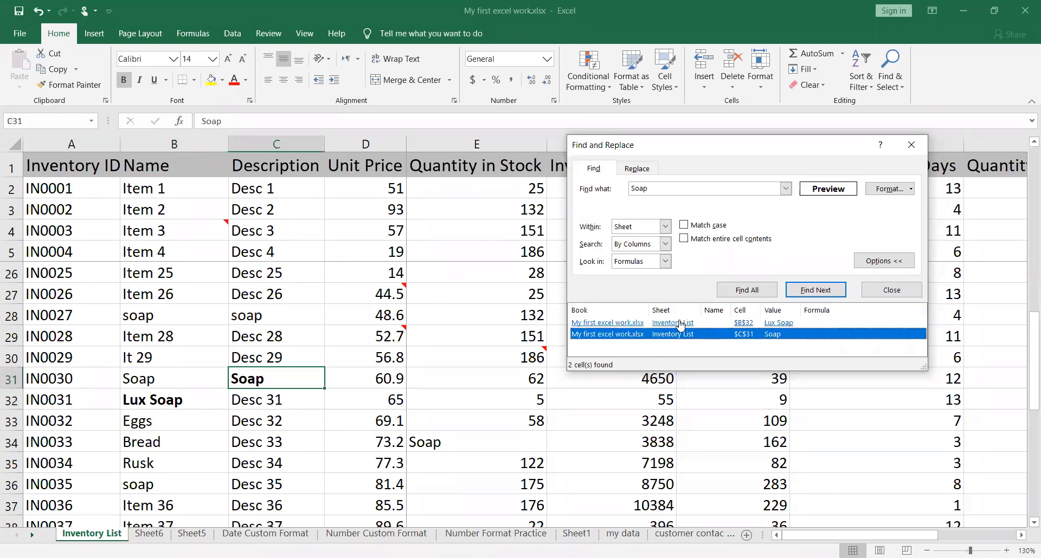
{"action": "left_click", "coordinate": [681, 324]}
{"action": "left_click", "coordinate": [680, 335]}
{"action": "left_click", "coordinate": [679, 324]}
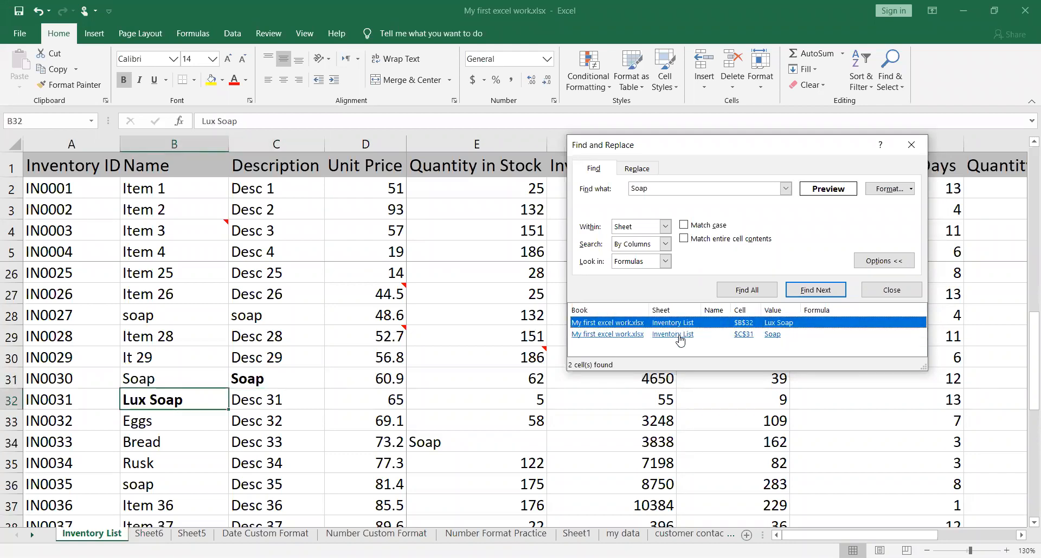
{"action": "left_click", "coordinate": [679, 334]}
{"action": "left_click", "coordinate": [679, 324]}
{"action": "left_click", "coordinate": [679, 334]}
{"action": "left_click", "coordinate": [680, 324]}
{"action": "left_click", "coordinate": [680, 335]}
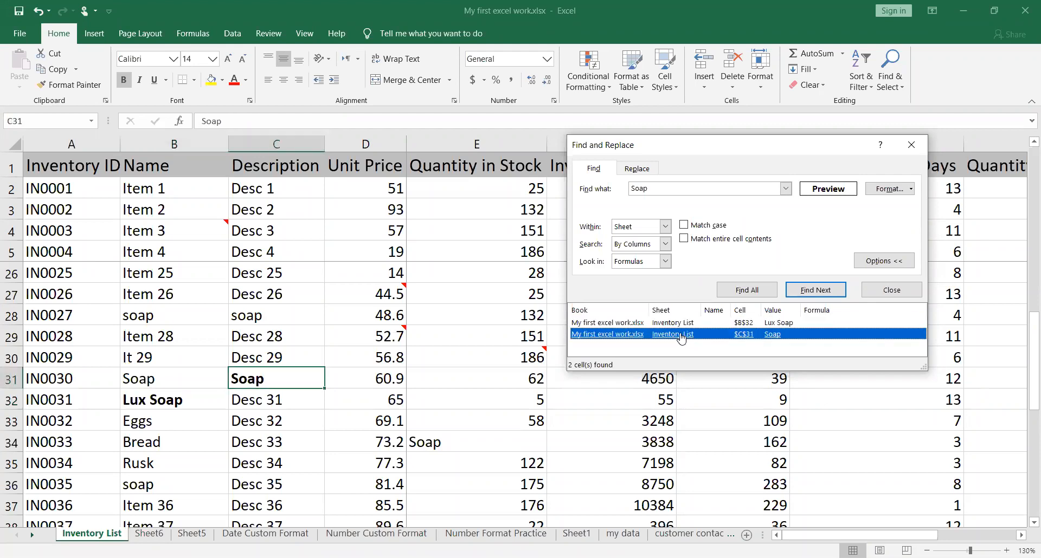
Try Calibri, Italic and size 14 as the font criteria for the search format, then cancel the format changes.
{"action": "left_click", "coordinate": [902, 190]}
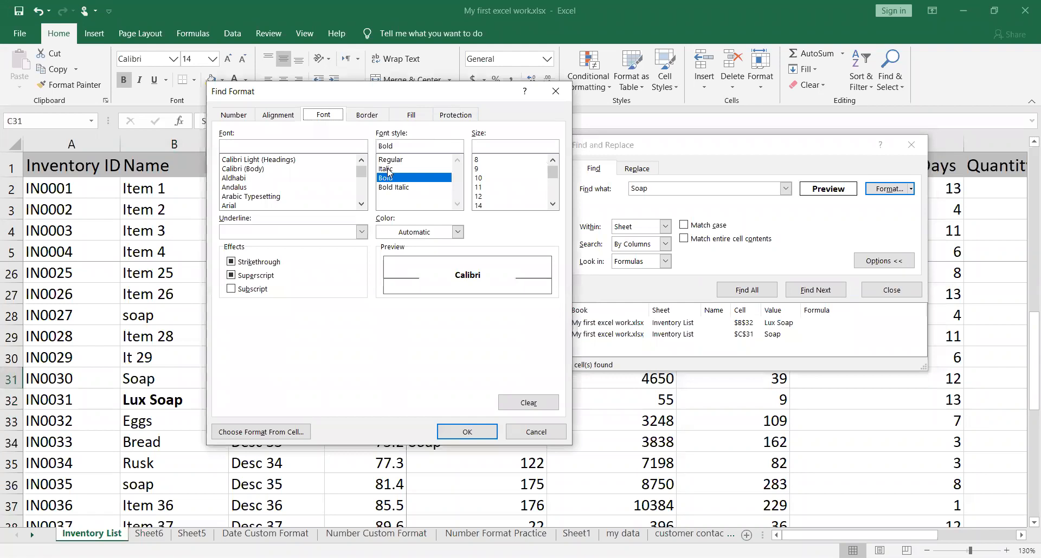
{"action": "left_click", "coordinate": [237, 187]}
{"action": "left_click", "coordinate": [237, 170]}
{"action": "left_click", "coordinate": [236, 179]}
{"action": "left_click", "coordinate": [237, 169]}
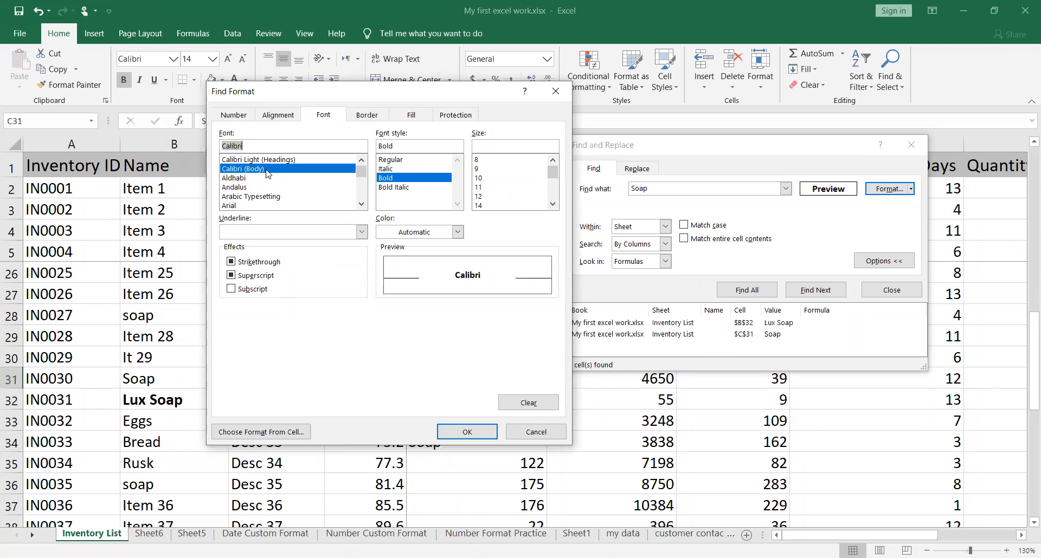
{"action": "left_click", "coordinate": [411, 168]}
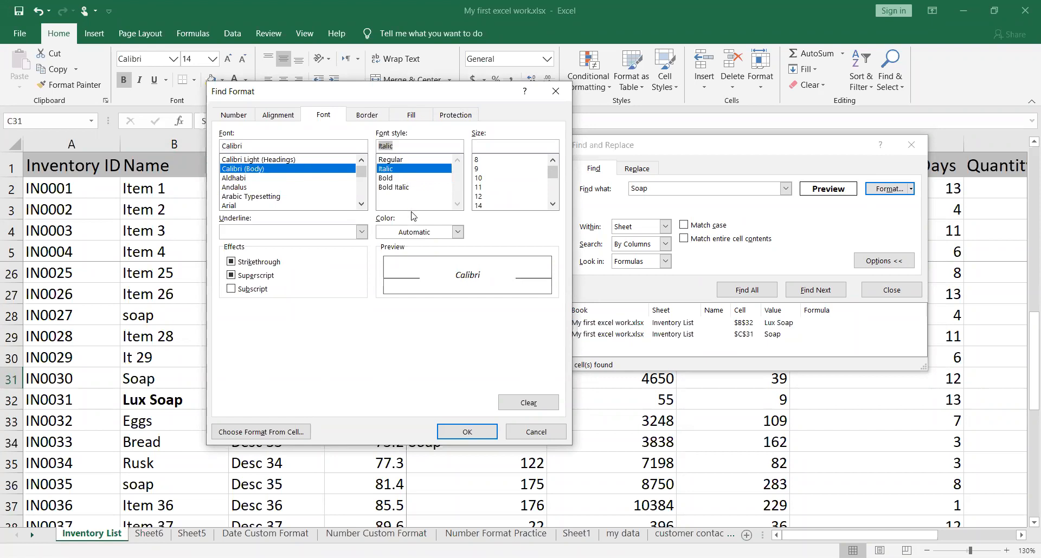
{"action": "left_click", "coordinate": [489, 206]}
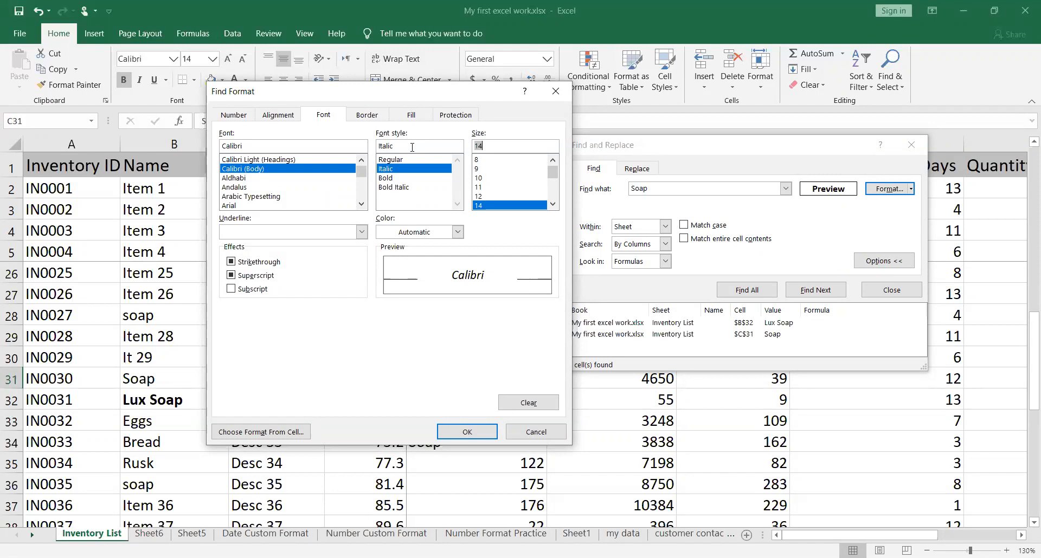
{"action": "left_click", "coordinate": [543, 432]}
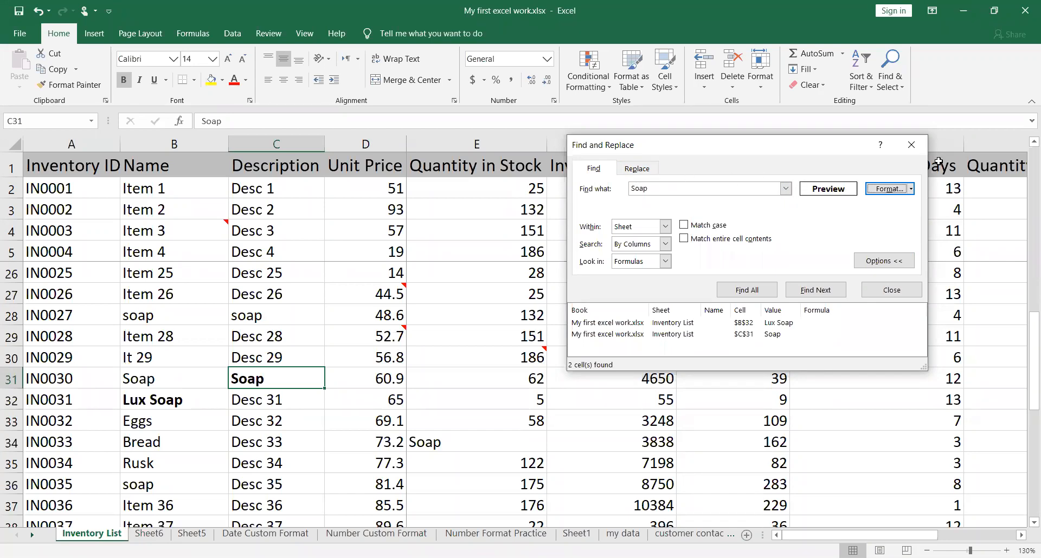
Close the search dialog, select cell E29 and reopen Find, moving its dialog slightly.
{"action": "left_click", "coordinate": [912, 145]}
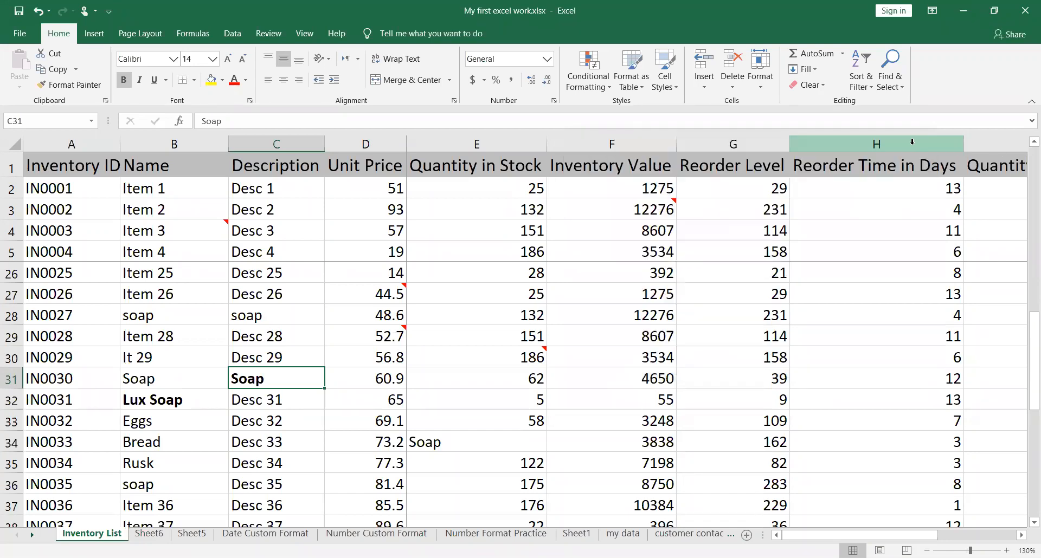
{"action": "left_click", "coordinate": [421, 338]}
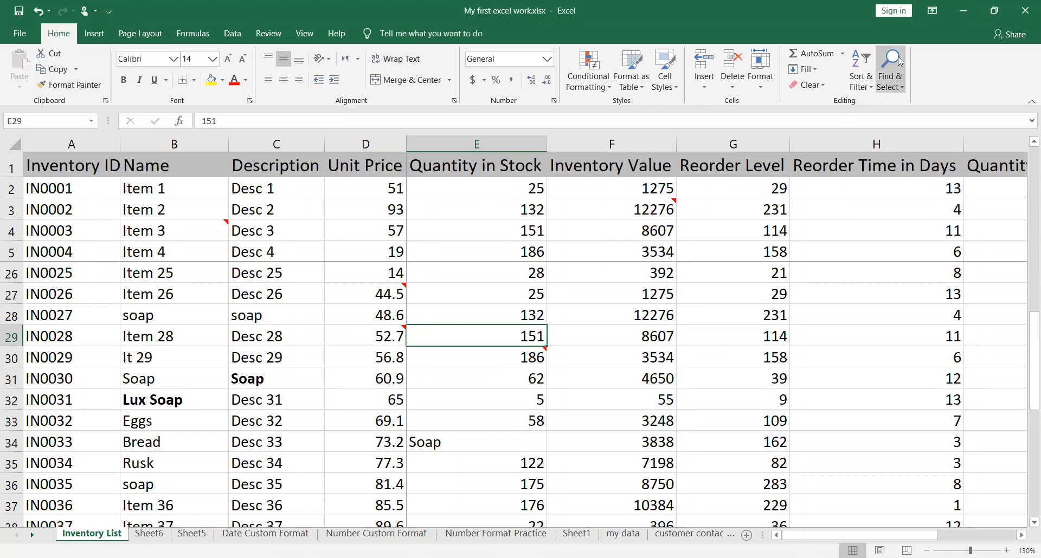
{"action": "left_click", "coordinate": [897, 92]}
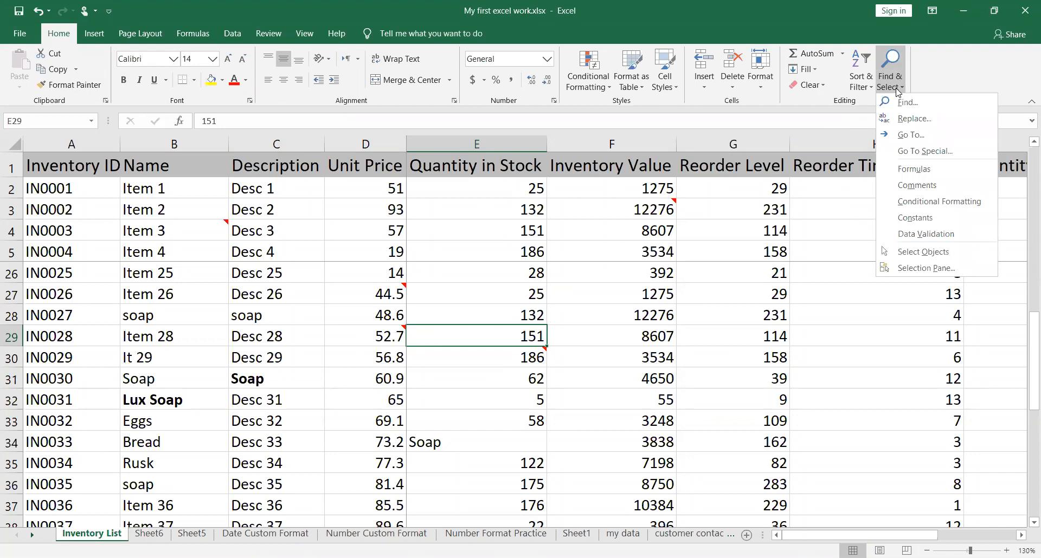
{"action": "left_click", "coordinate": [949, 108]}
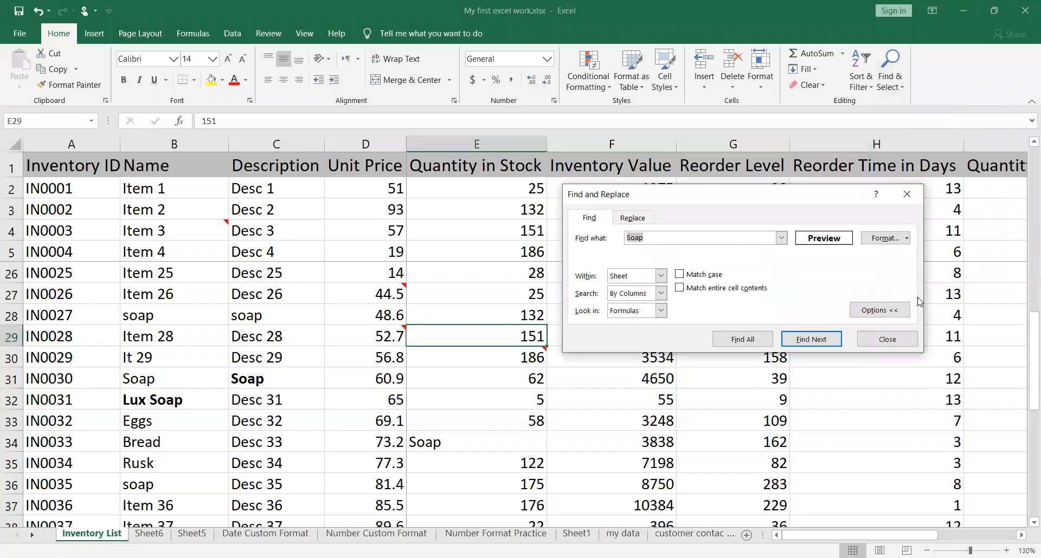
{"action": "left_click", "coordinate": [904, 194]}
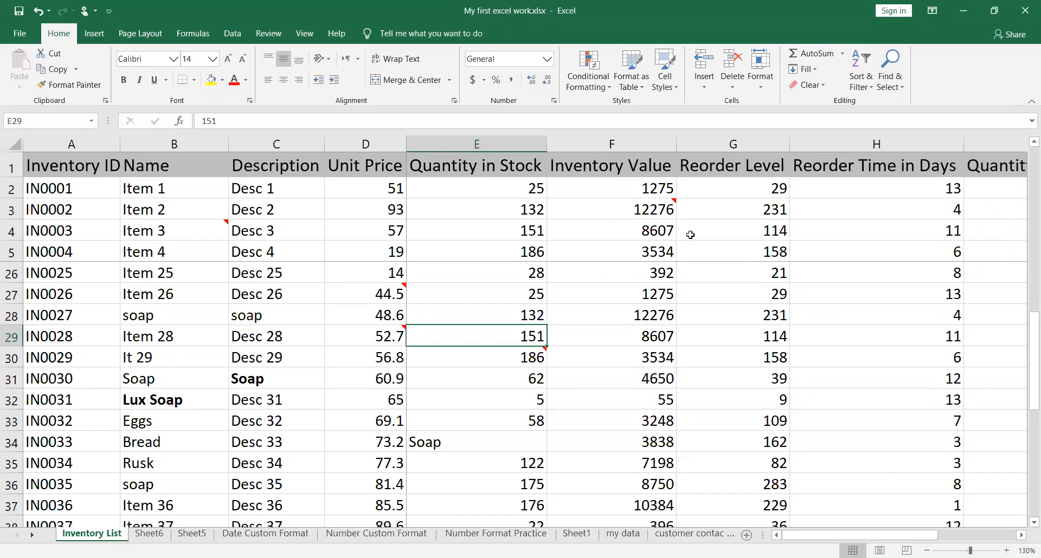
{"action": "key", "text": "ctrl+f"}
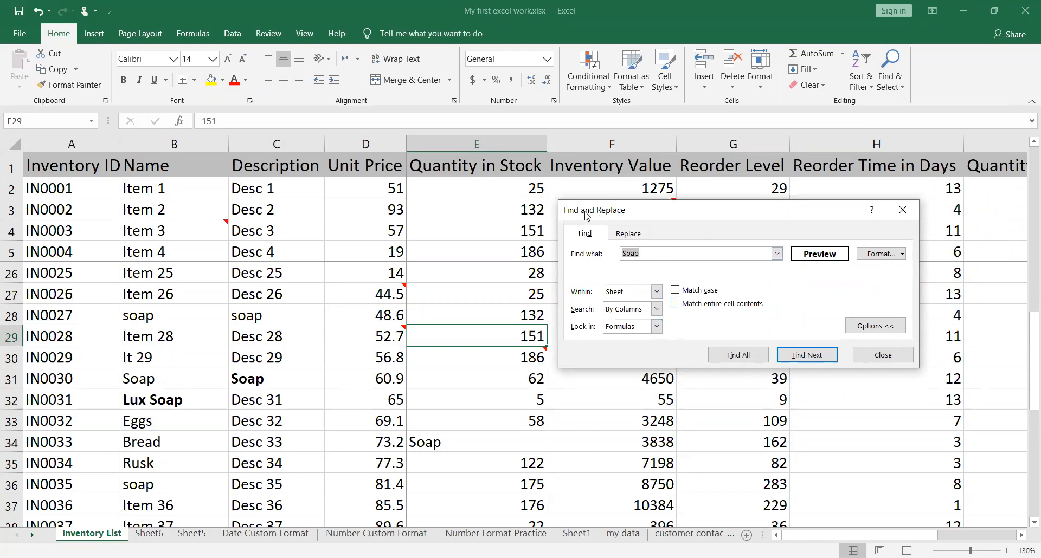
{"action": "left_click_drag", "start_coordinate": [565, 211], "coordinate": [570, 200]}
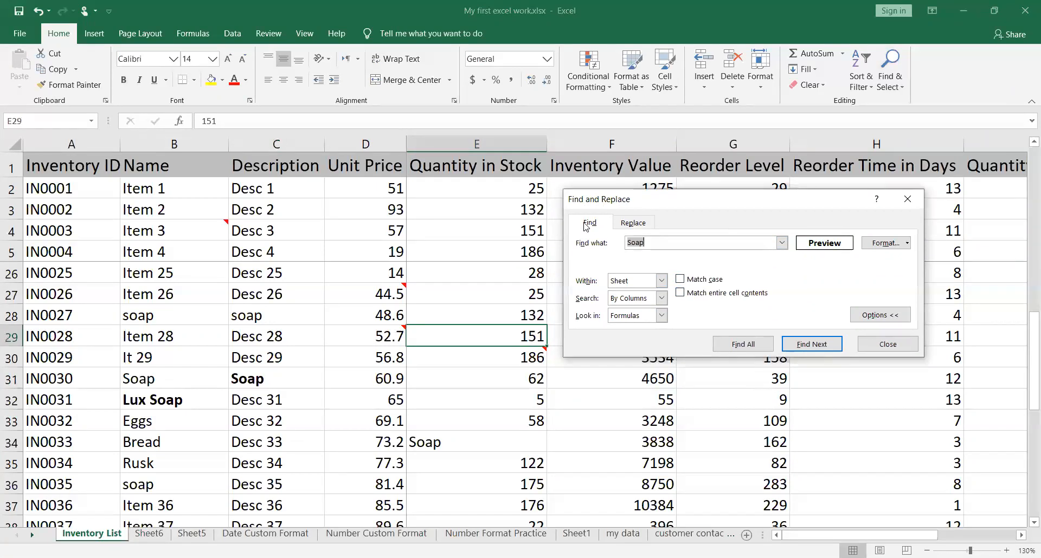